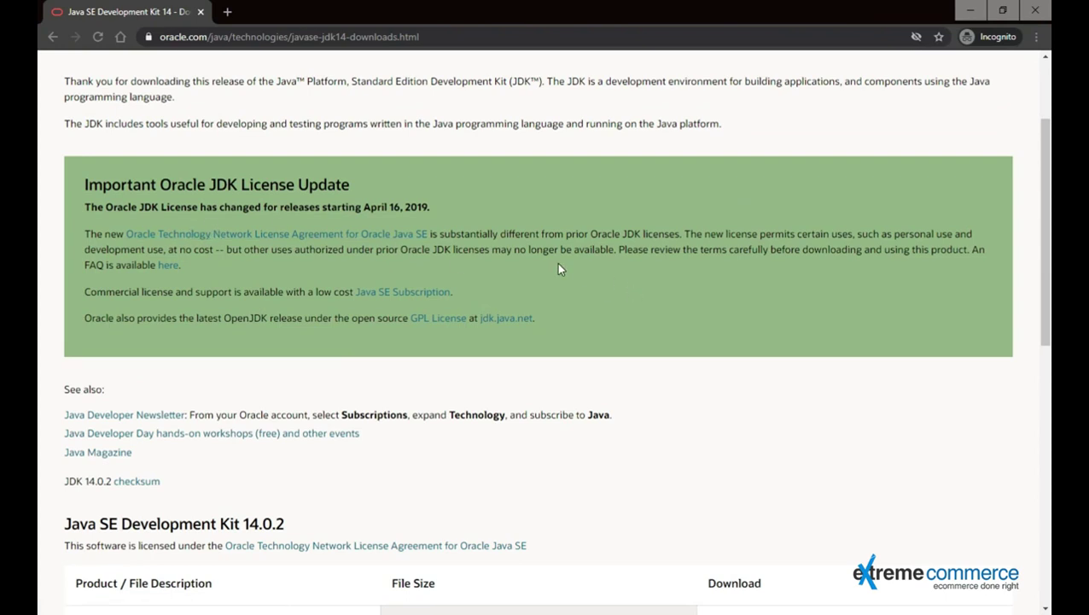
Step: Request the Windows x64 Installer download of JDK 14.0.2 and accept the Oracle Technology Network License Agreement
{"action": "scroll", "coordinate": [561, 268], "scroll_direction": "down", "scroll_amount": 3}
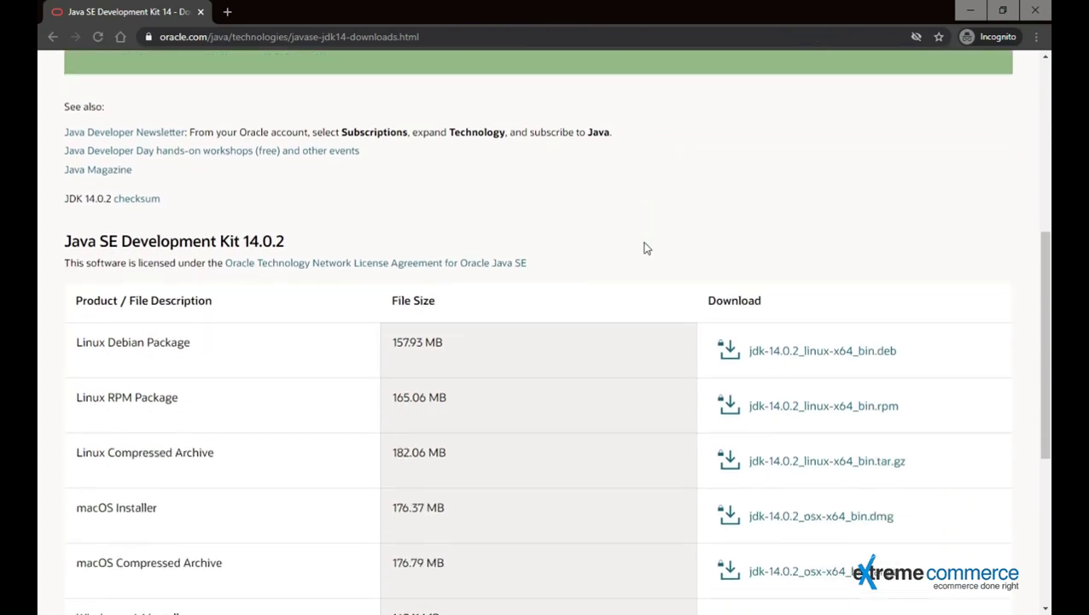
{"action": "scroll", "coordinate": [645, 247], "scroll_direction": "down", "scroll_amount": 3}
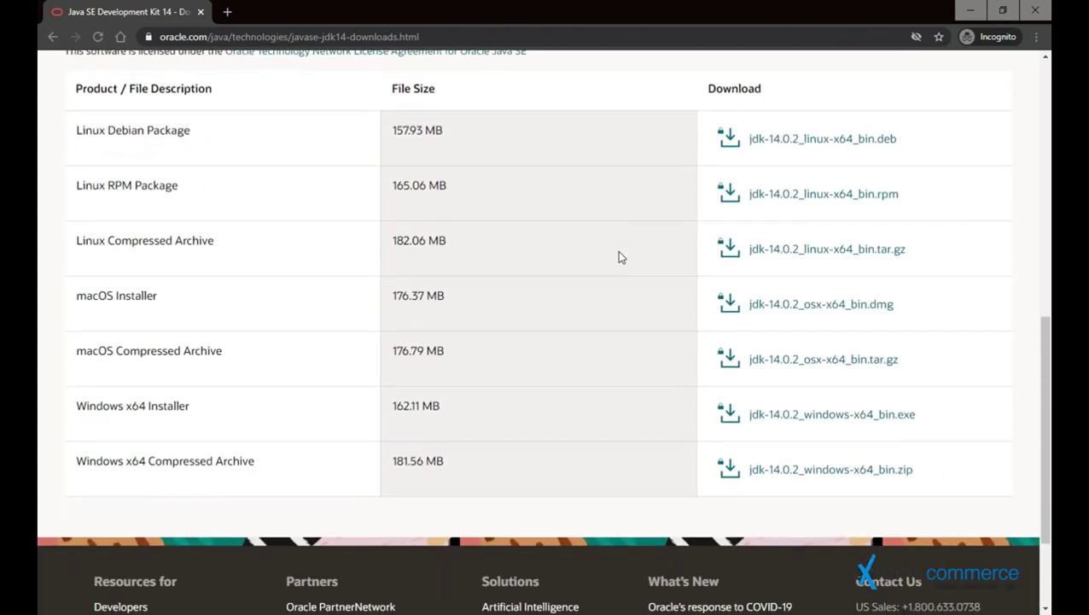
{"action": "scroll", "coordinate": [393, 411], "scroll_direction": "up", "scroll_amount": 1}
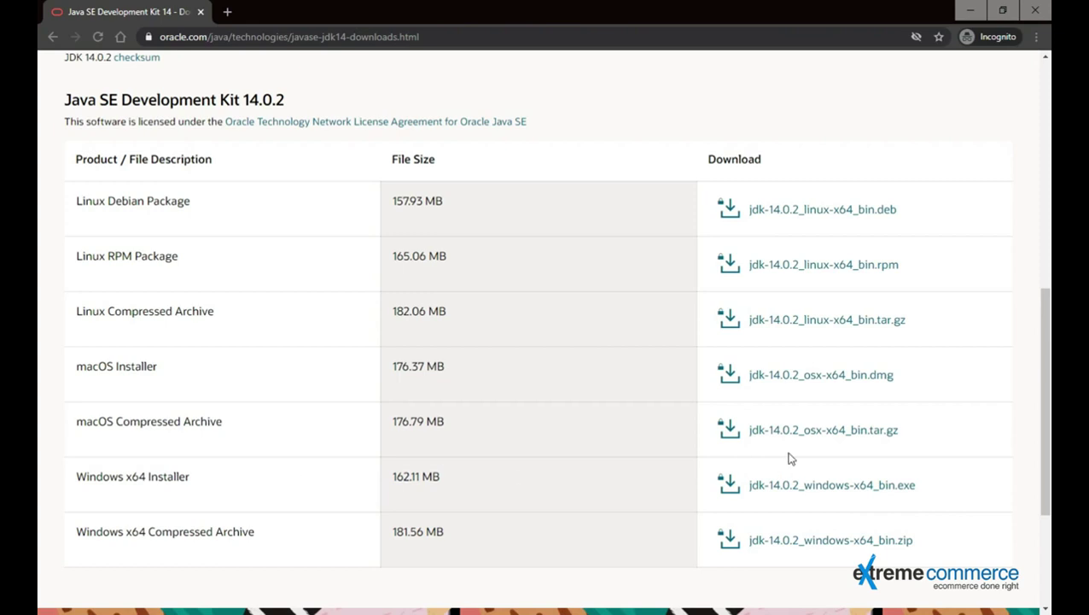
{"action": "left_click", "coordinate": [878, 486]}
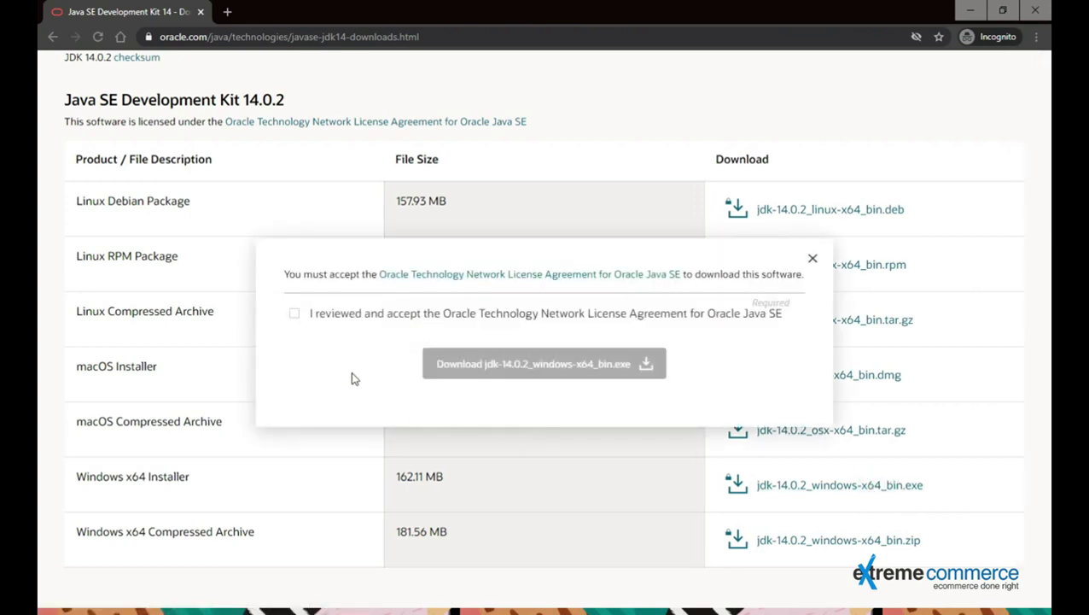
{"action": "left_click", "coordinate": [479, 318]}
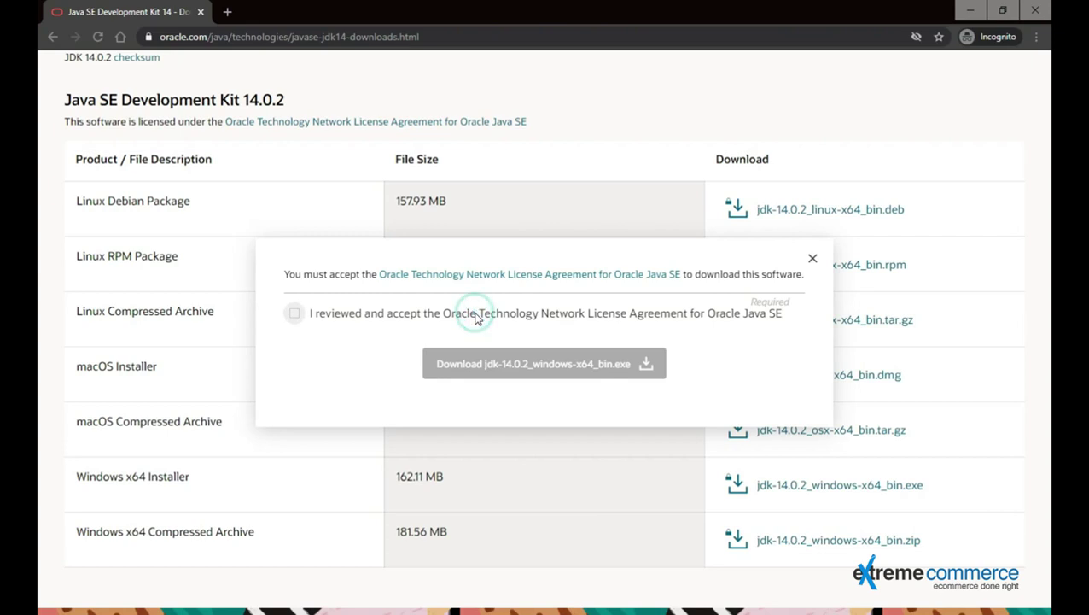
{"action": "left_click", "coordinate": [294, 315]}
{"action": "left_click", "coordinate": [620, 377]}
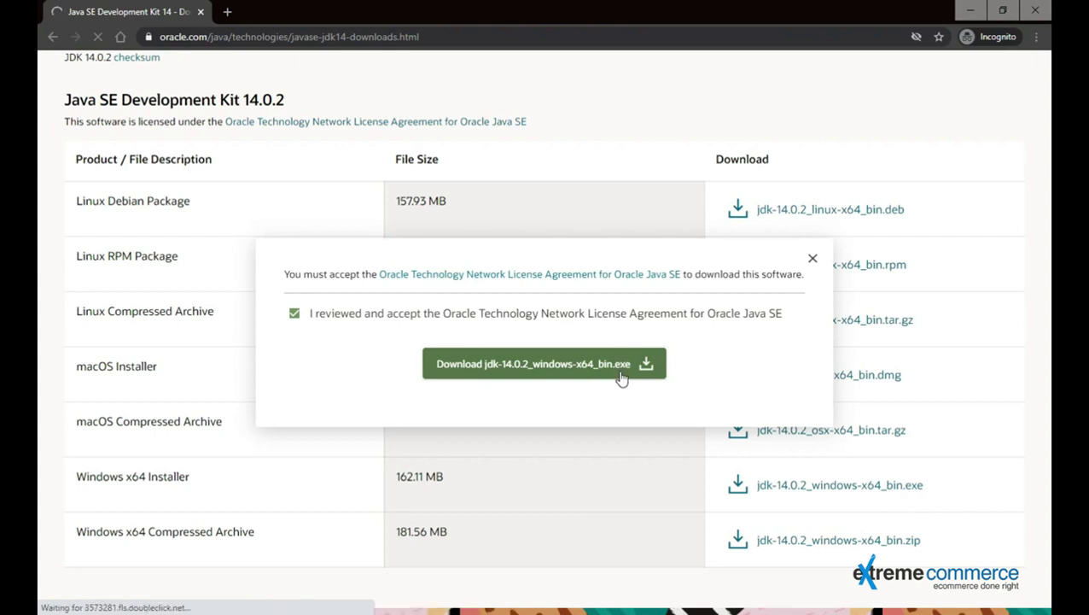
Step: Save the installer as jdk-14.0.2_windows-x64_bin in the ecommerce folder on drive D and keep the flagged download
{"action": "left_click", "coordinate": [102, 174]}
{"action": "left_click", "coordinate": [310, 216]}
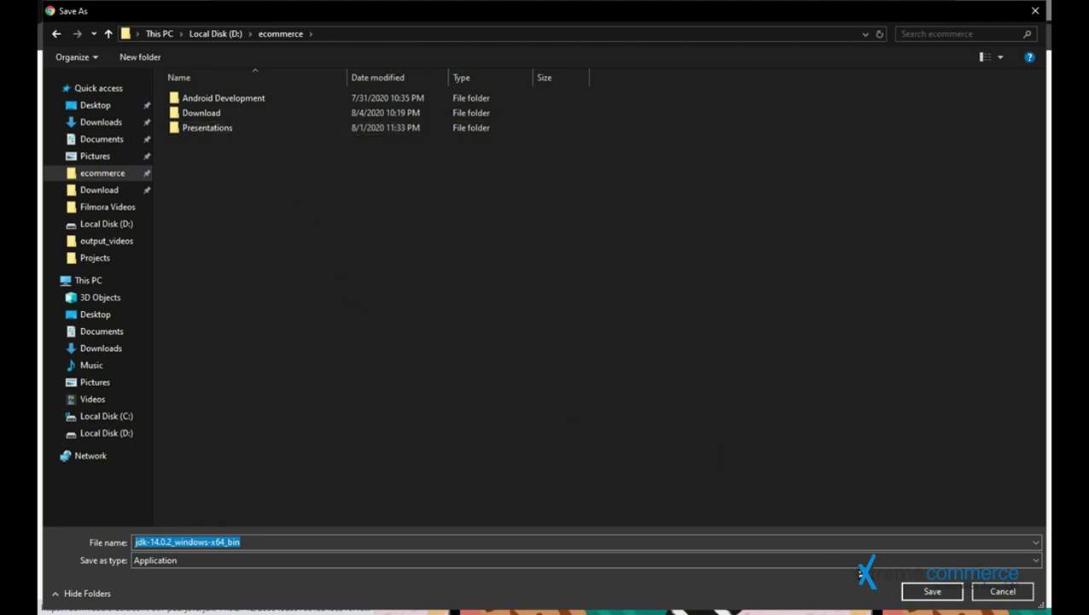
{"action": "left_click", "coordinate": [913, 590]}
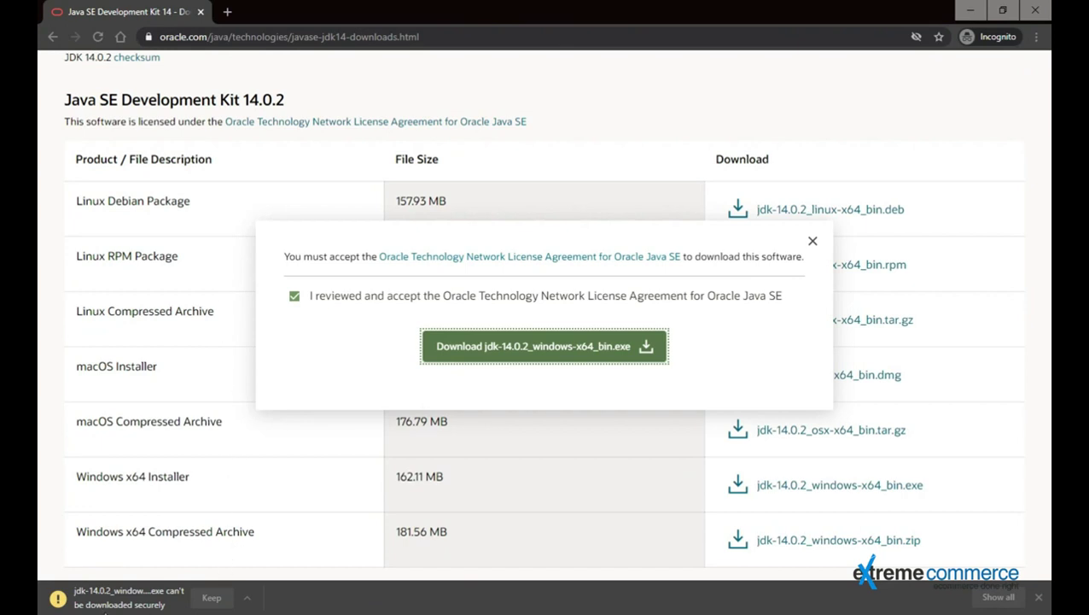
{"action": "left_click", "coordinate": [209, 598]}
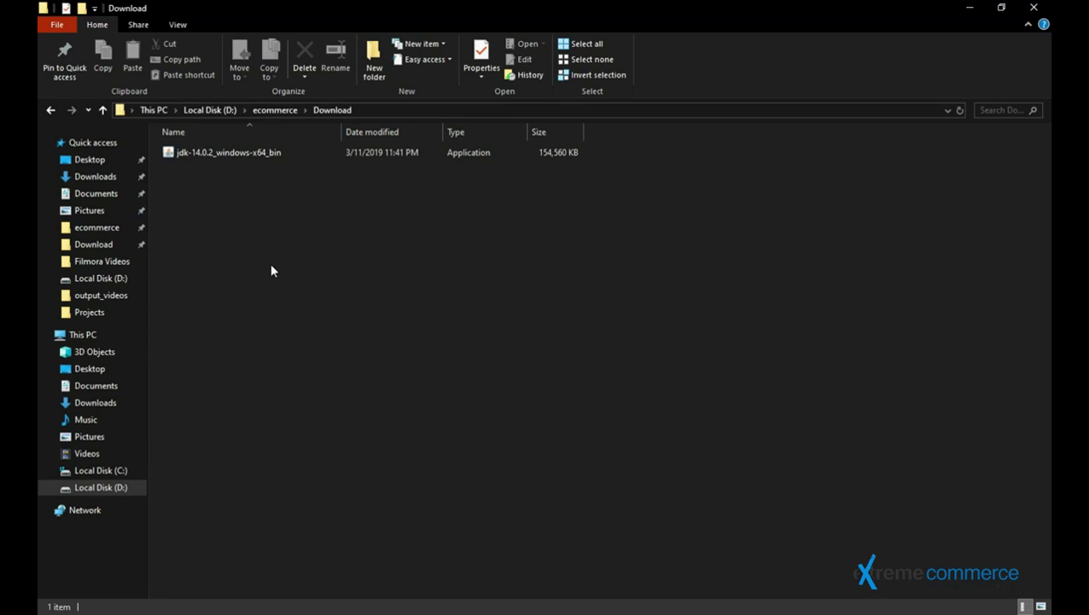
Step: Run the downloaded JDK installer with the default features and install location, and close the wizard once it finishes
{"action": "double_click", "coordinate": [225, 151]}
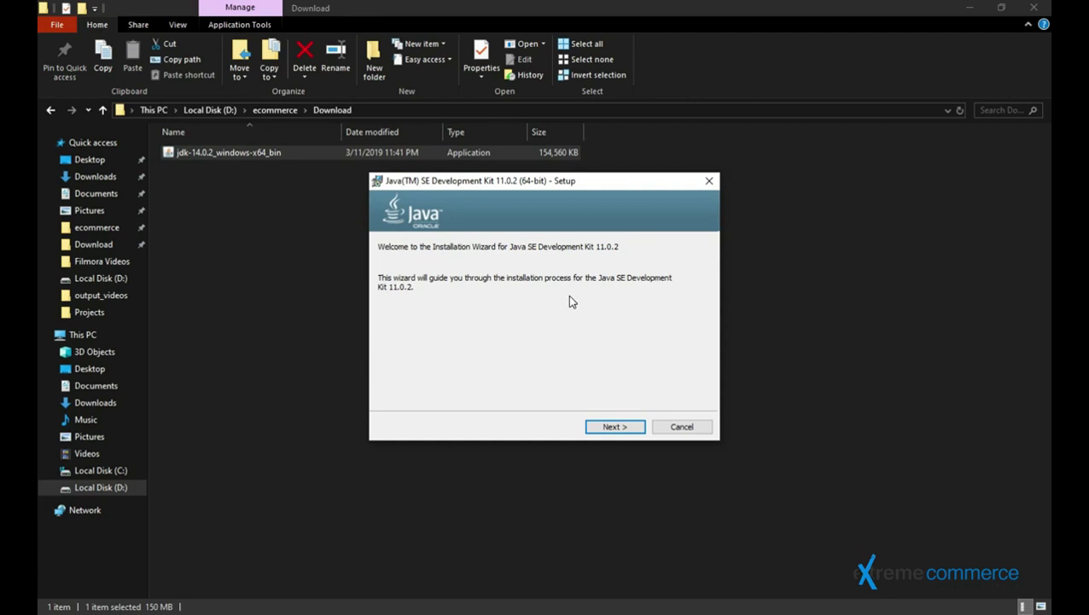
{"action": "left_click", "coordinate": [608, 425]}
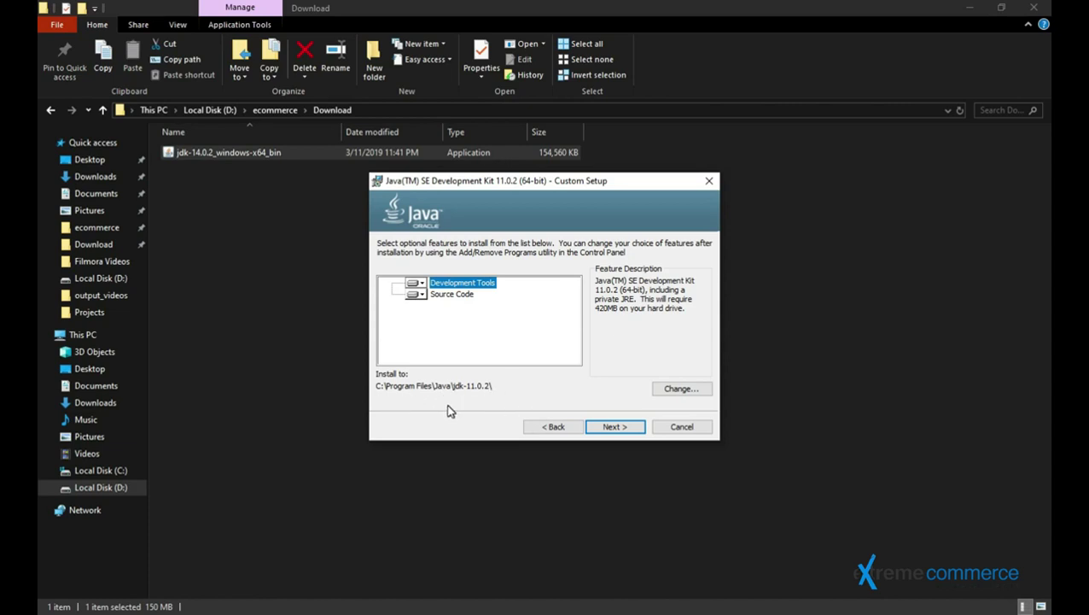
{"action": "left_click", "coordinate": [632, 427]}
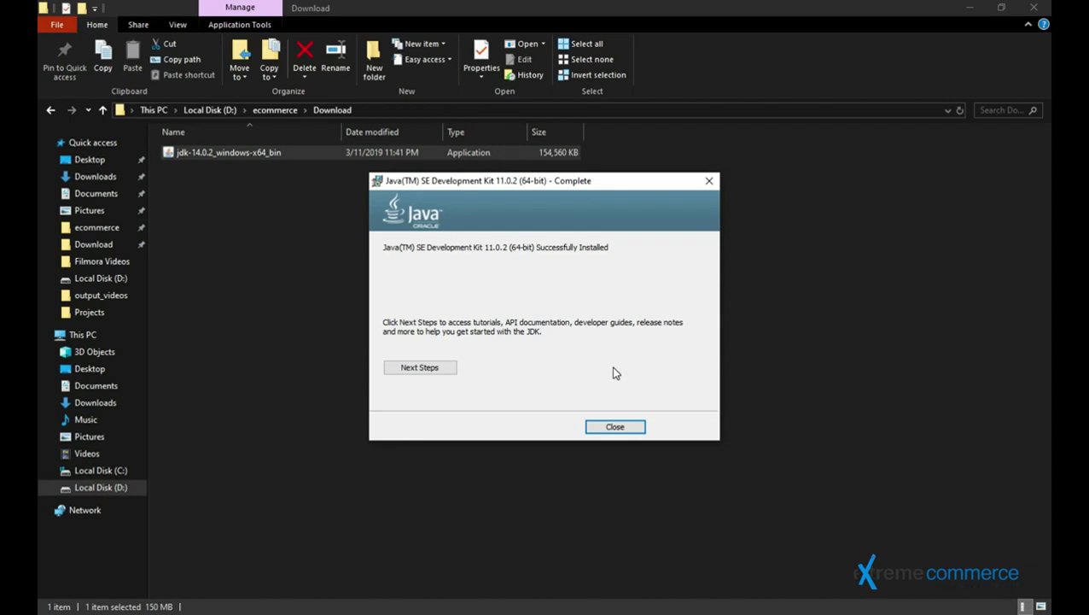
{"action": "left_click", "coordinate": [616, 429]}
{"action": "left_click", "coordinate": [438, 308]}
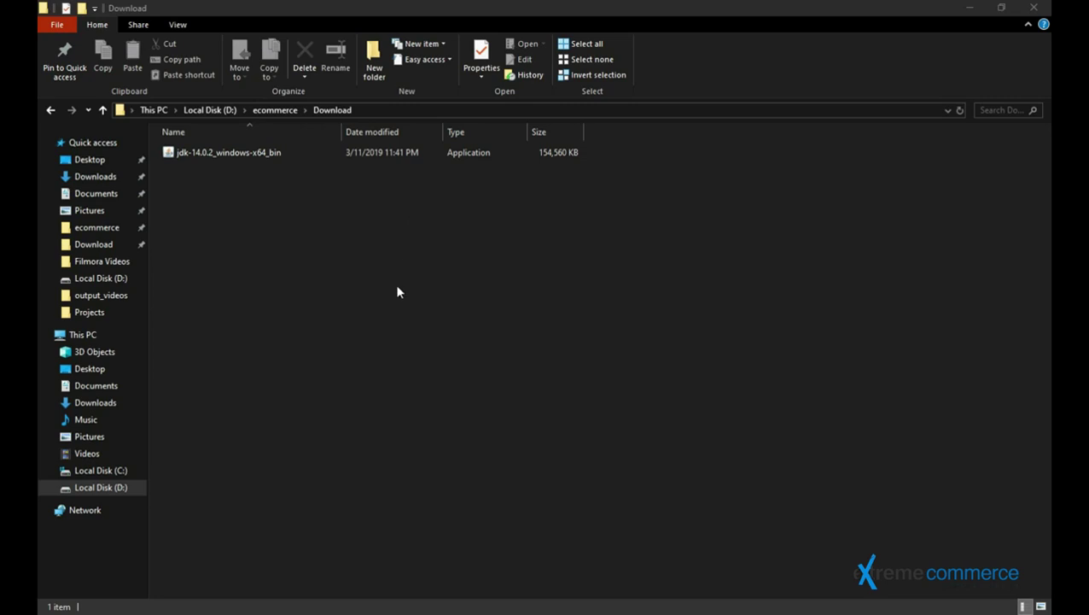
Step: Open the Environment Variables dialog from the computer's advanced system settings
{"action": "left_click", "coordinate": [93, 338]}
{"action": "right_click", "coordinate": [426, 428]}
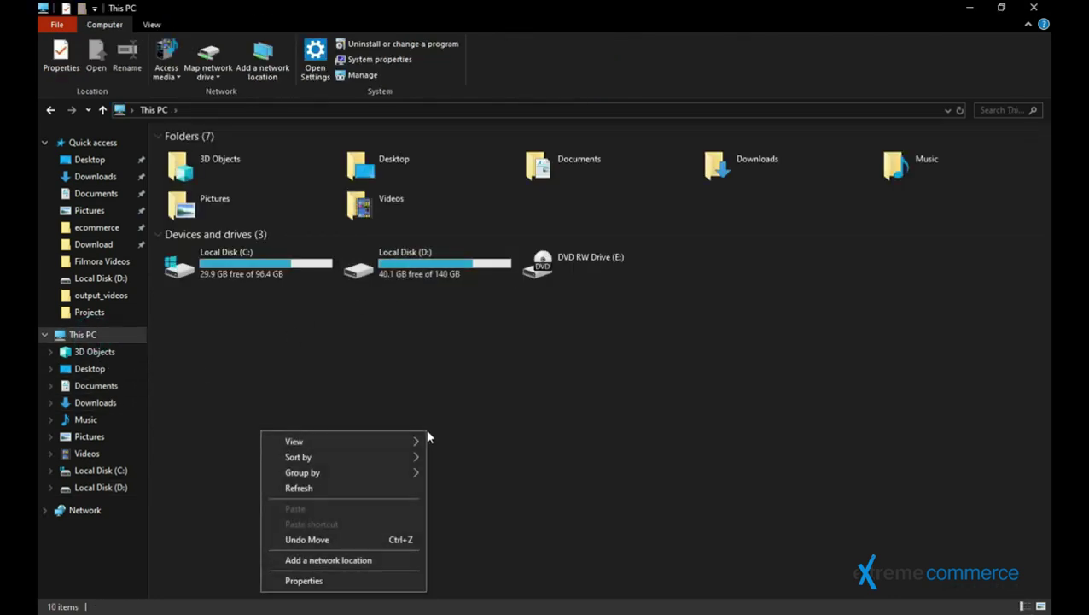
{"action": "left_click", "coordinate": [345, 580]}
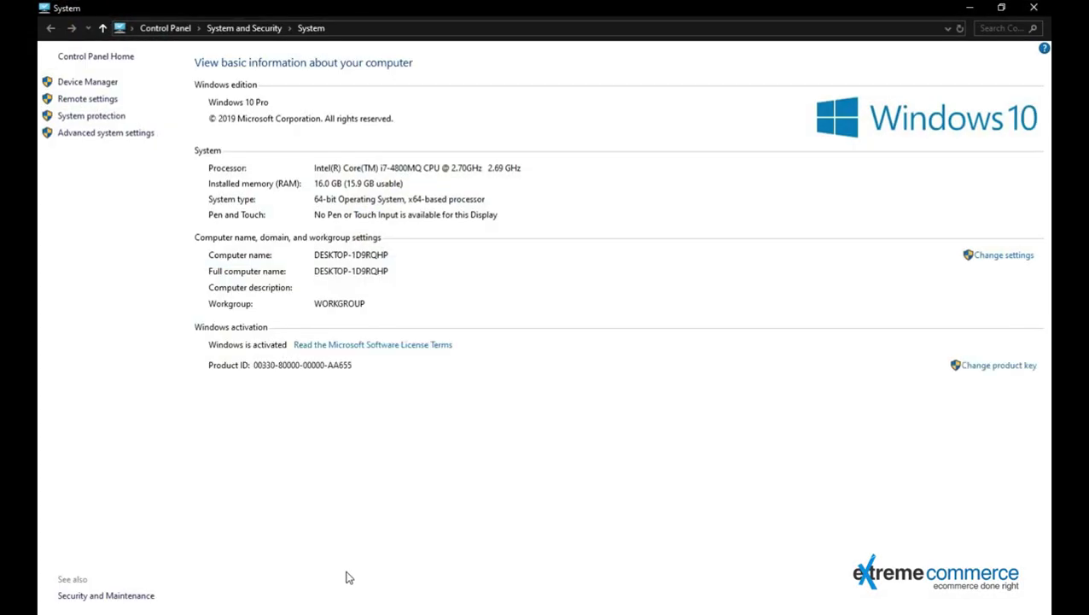
{"action": "left_click", "coordinate": [95, 136]}
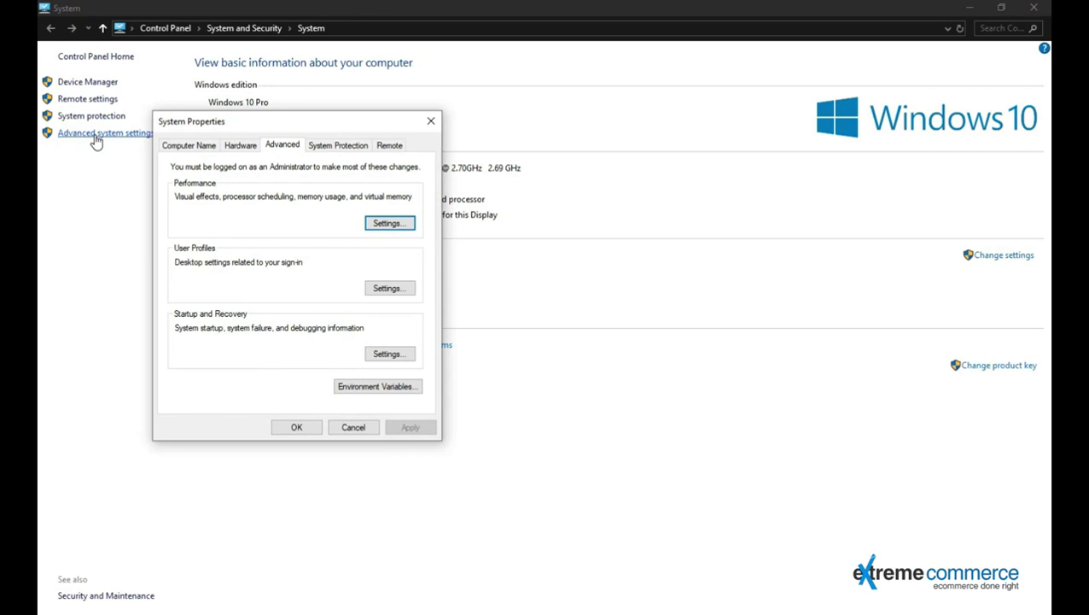
{"action": "left_click", "coordinate": [390, 389]}
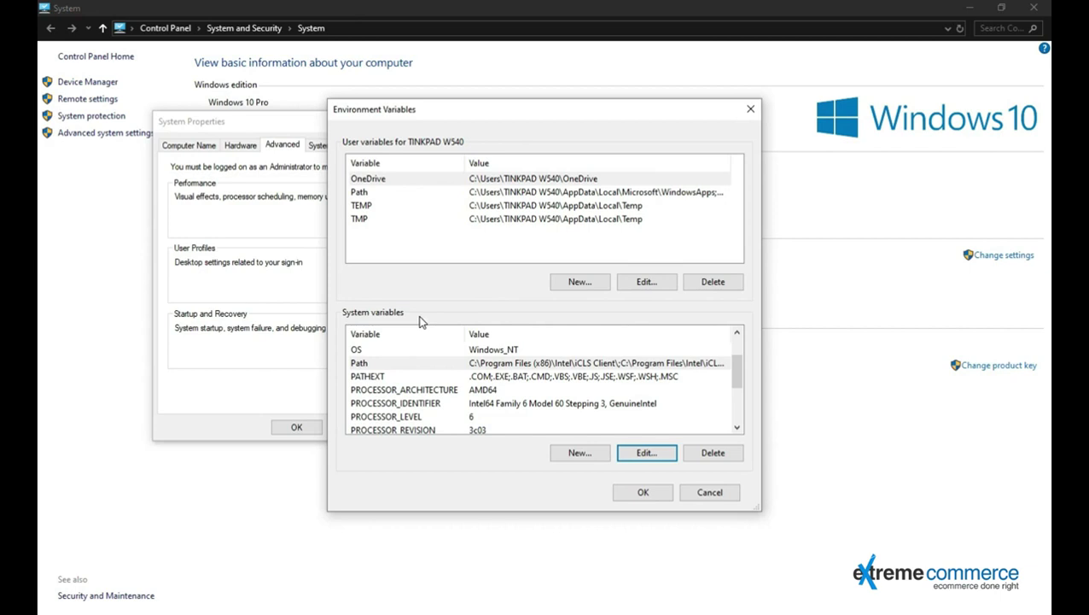
Step: Start a new system variable and name it JAVA_HOME
{"action": "left_click", "coordinate": [582, 456]}
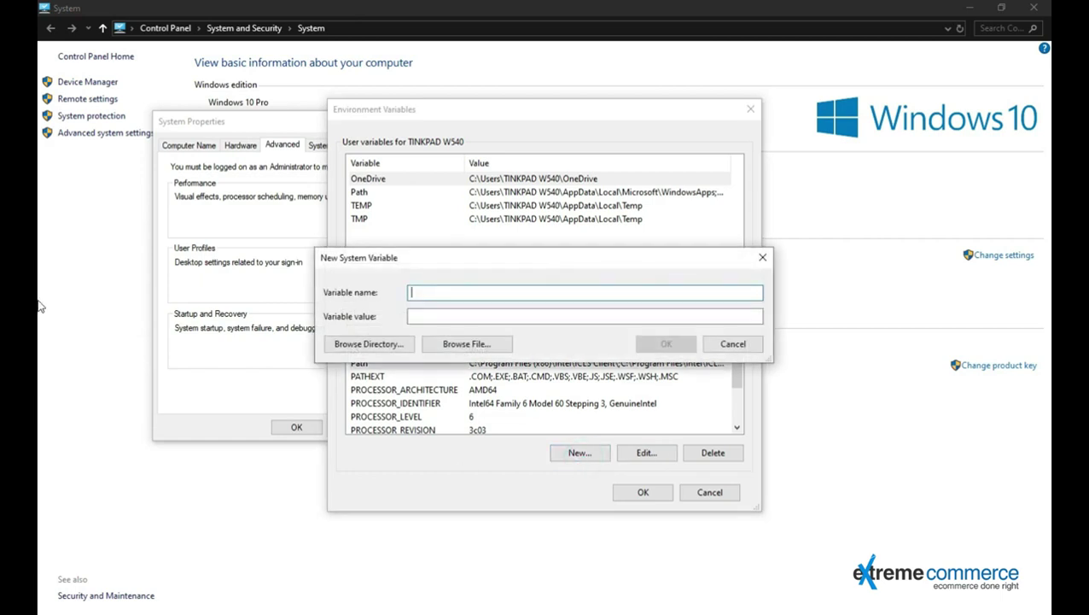
{"action": "left_click", "coordinate": [440, 292]}
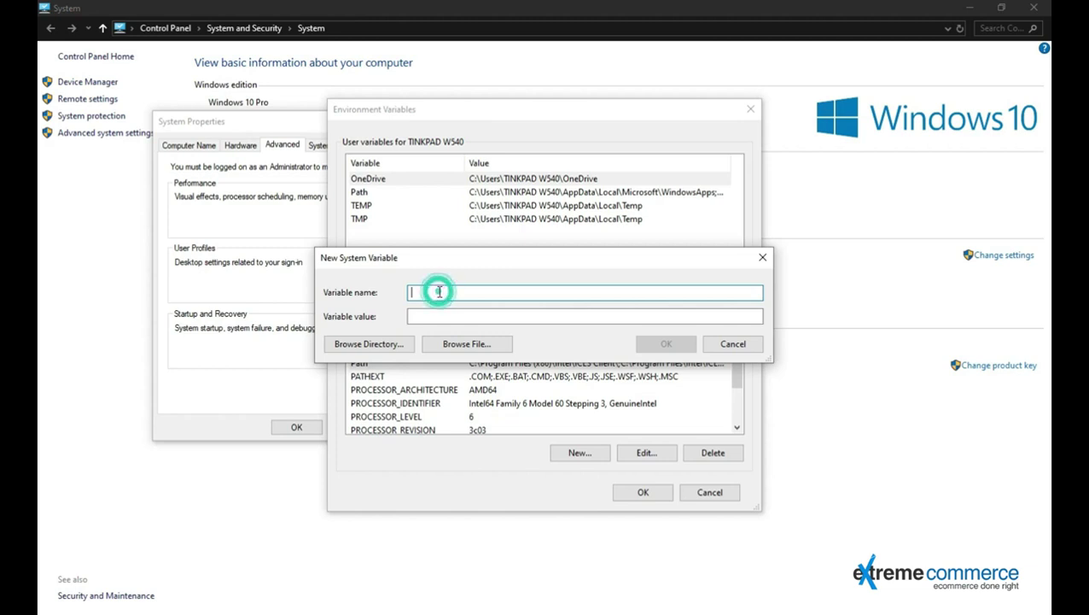
{"action": "type", "text": "JAVA"}
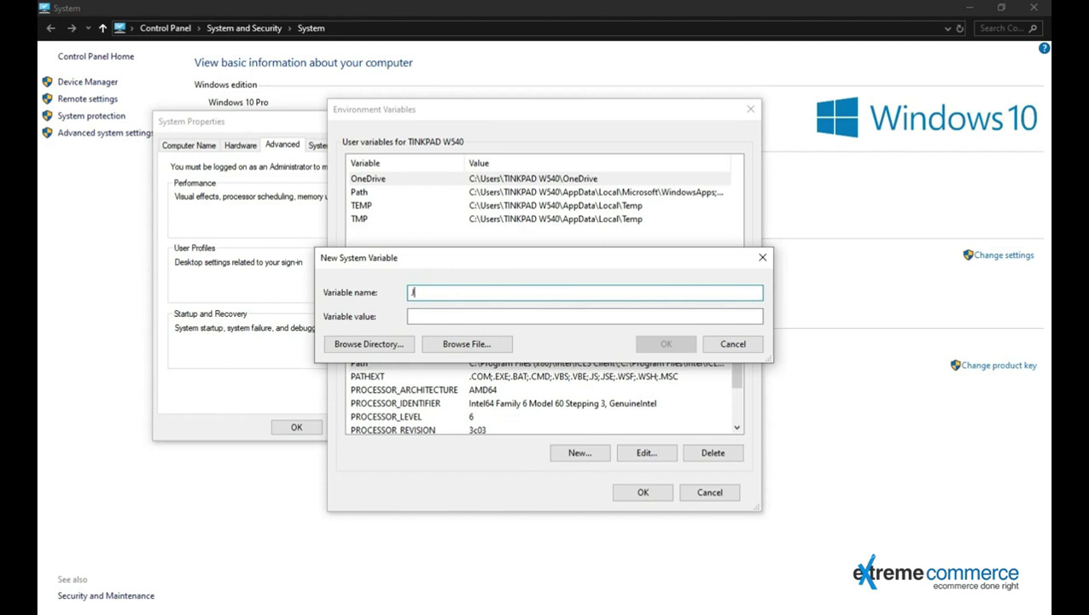
{"action": "type", "text": "_HOME"}
{"action": "left_click", "coordinate": [482, 317]}
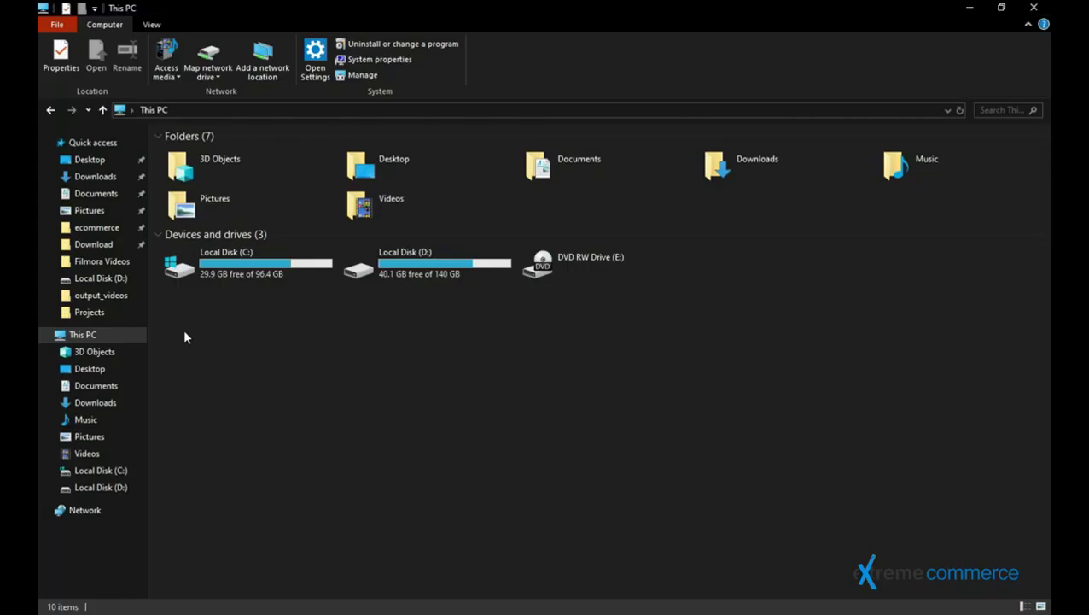
Step: Browse to C:\Program Files\Java\jdk-11.0.2 in File Explorer and copy the folder's path
{"action": "double_click", "coordinate": [251, 269]}
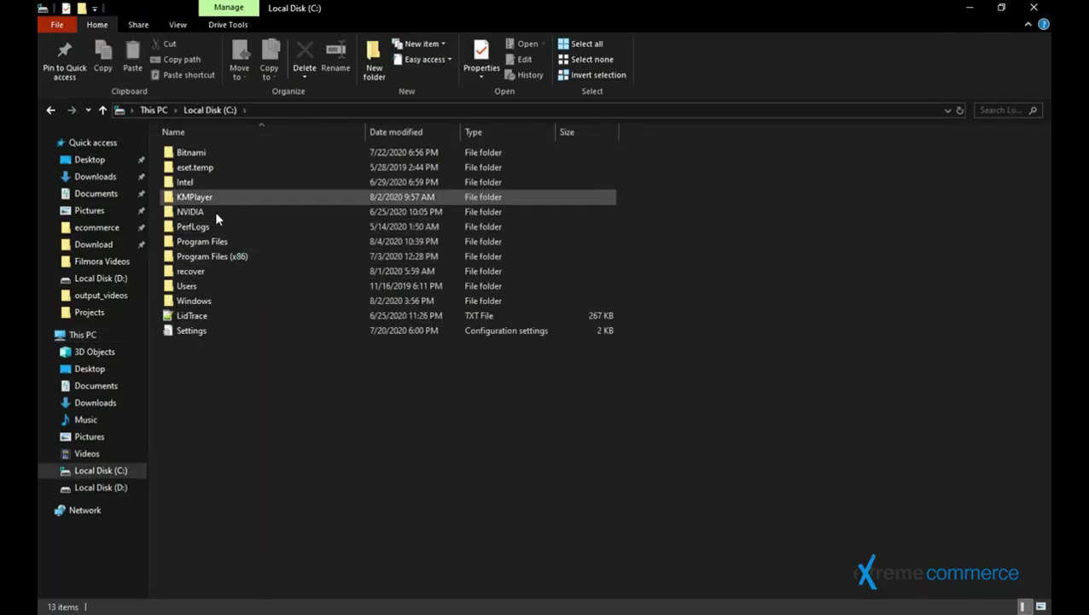
{"action": "double_click", "coordinate": [211, 241]}
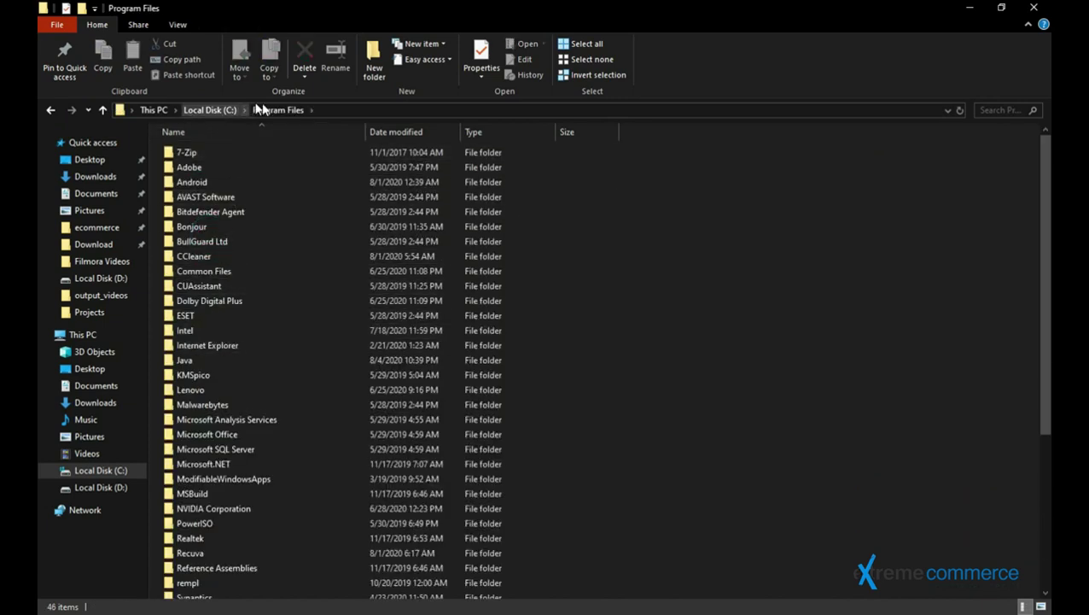
{"action": "left_click", "coordinate": [198, 365]}
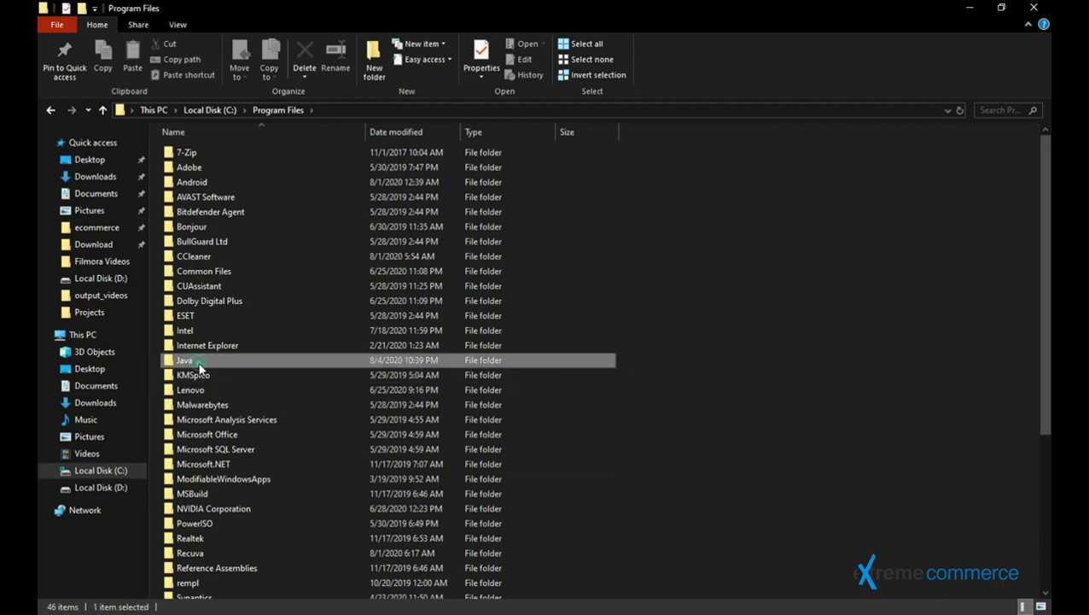
{"action": "double_click", "coordinate": [199, 365]}
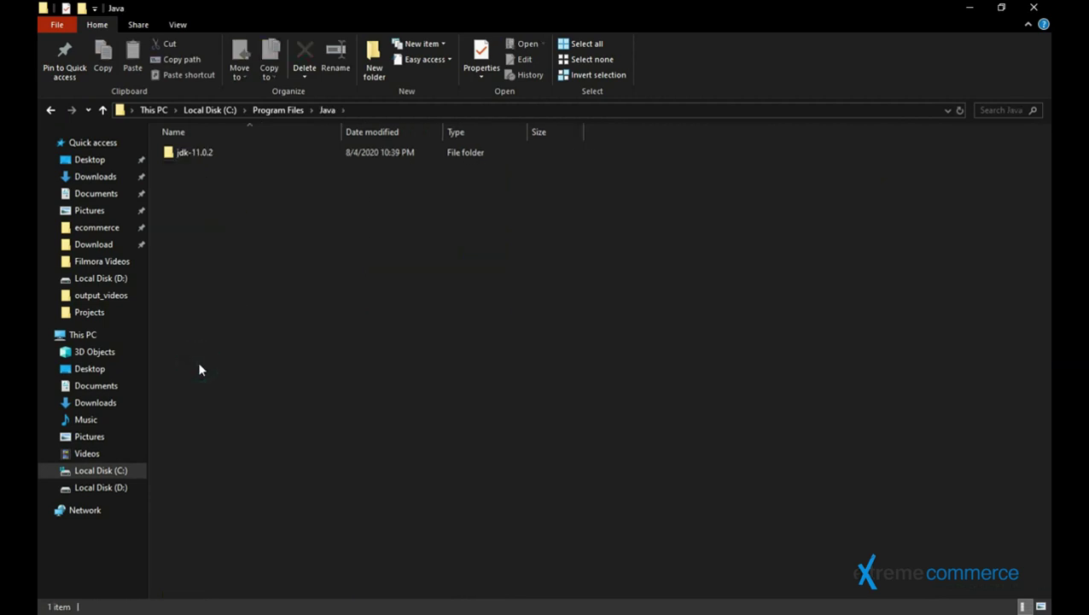
{"action": "double_click", "coordinate": [207, 150]}
{"action": "left_click", "coordinate": [241, 386]}
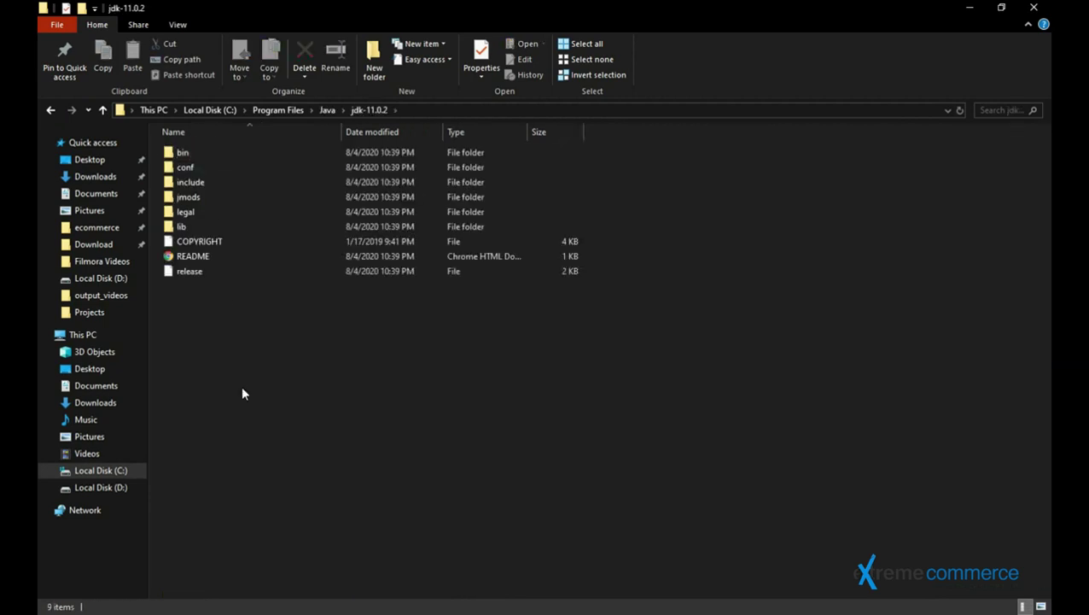
{"action": "left_click", "coordinate": [410, 108]}
{"action": "key", "text": "ctrl+c"}
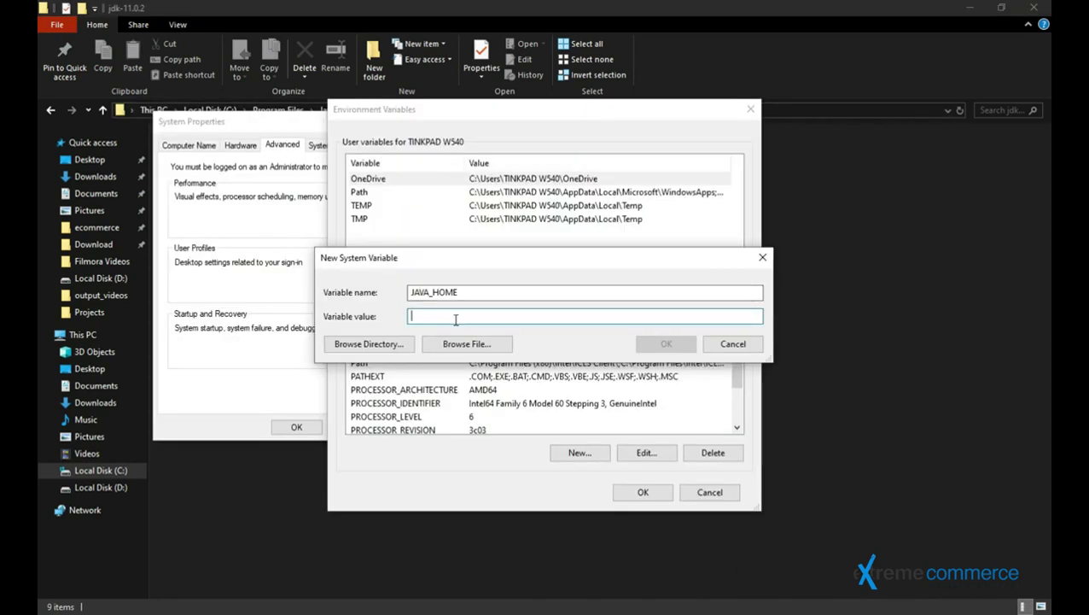
Step: Set the JAVA_HOME value to C:\Program Files\Java\jdk-11.0.2 and create the variable
{"action": "left_click", "coordinate": [457, 318]}
{"action": "key", "text": "ctrl+v"}
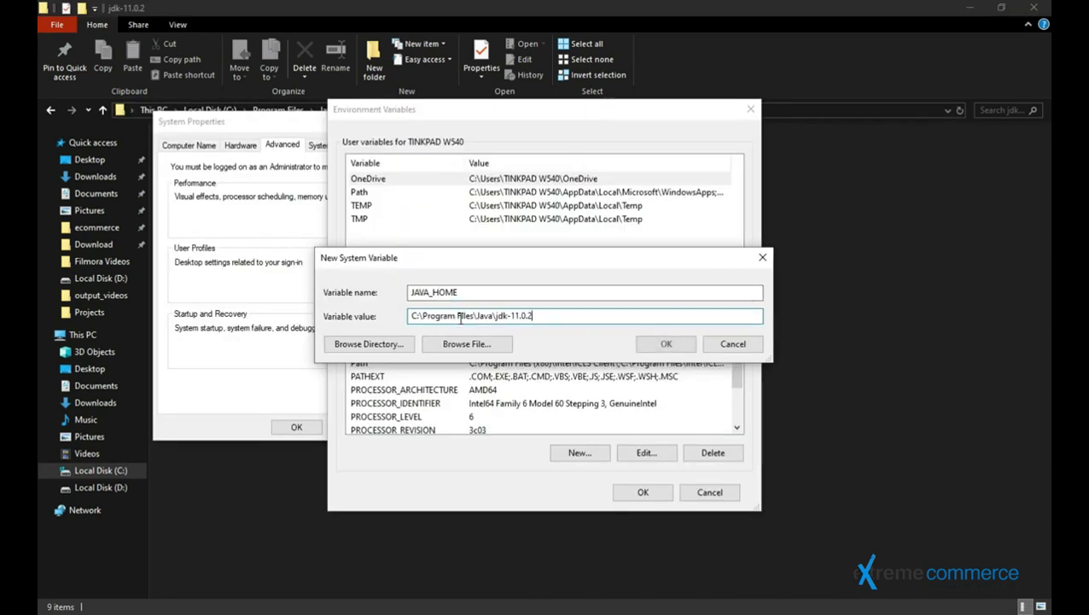
{"action": "left_click", "coordinate": [664, 344]}
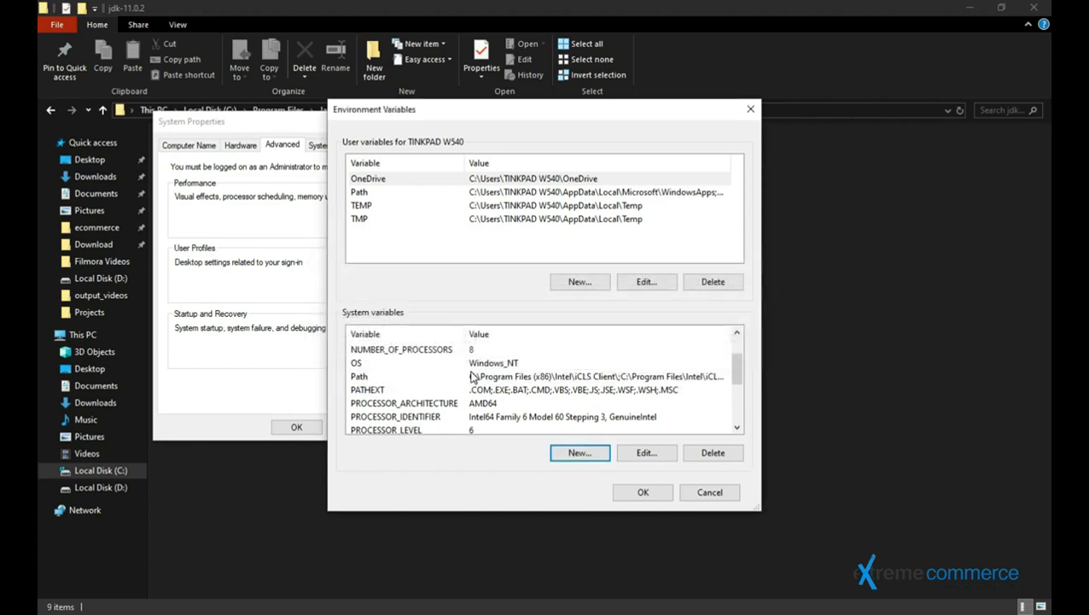
Step: Check the JAVA_HOME entry among the system variables, save the environment variable changes and close the jdk-11.0.2 folder window
{"action": "scroll", "coordinate": [468, 378], "scroll_direction": "down", "scroll_amount": 3}
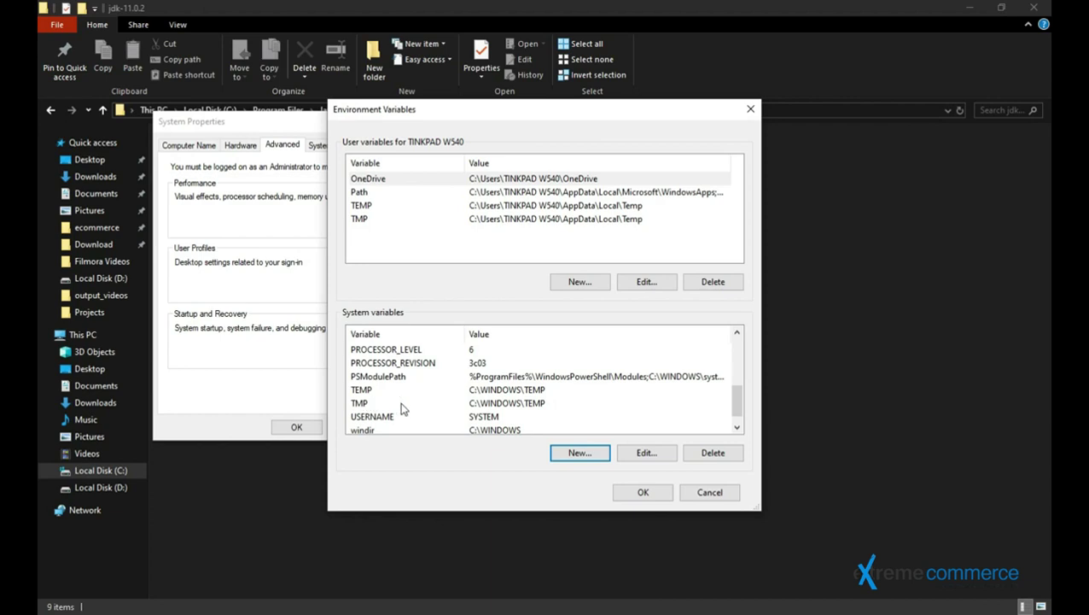
{"action": "scroll", "coordinate": [404, 408], "scroll_direction": "up", "scroll_amount": 4}
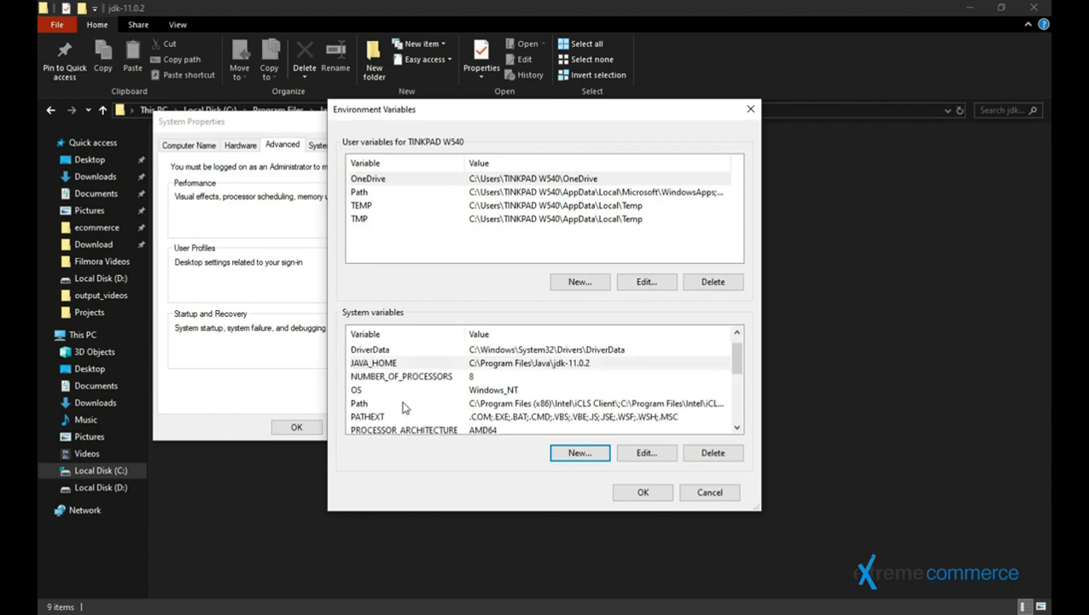
{"action": "left_click", "coordinate": [380, 379]}
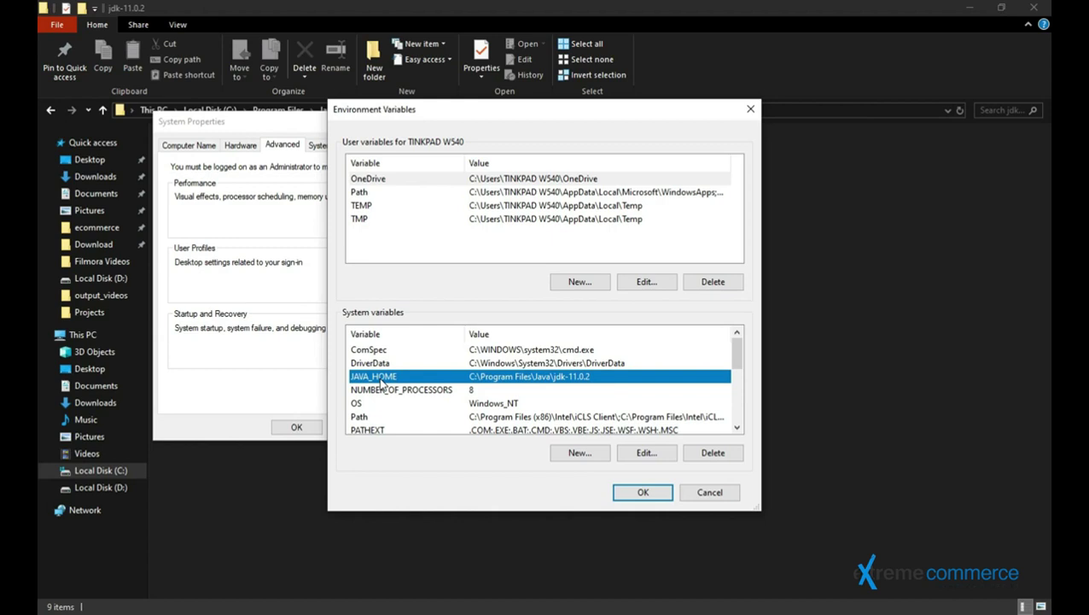
{"action": "left_click", "coordinate": [658, 494]}
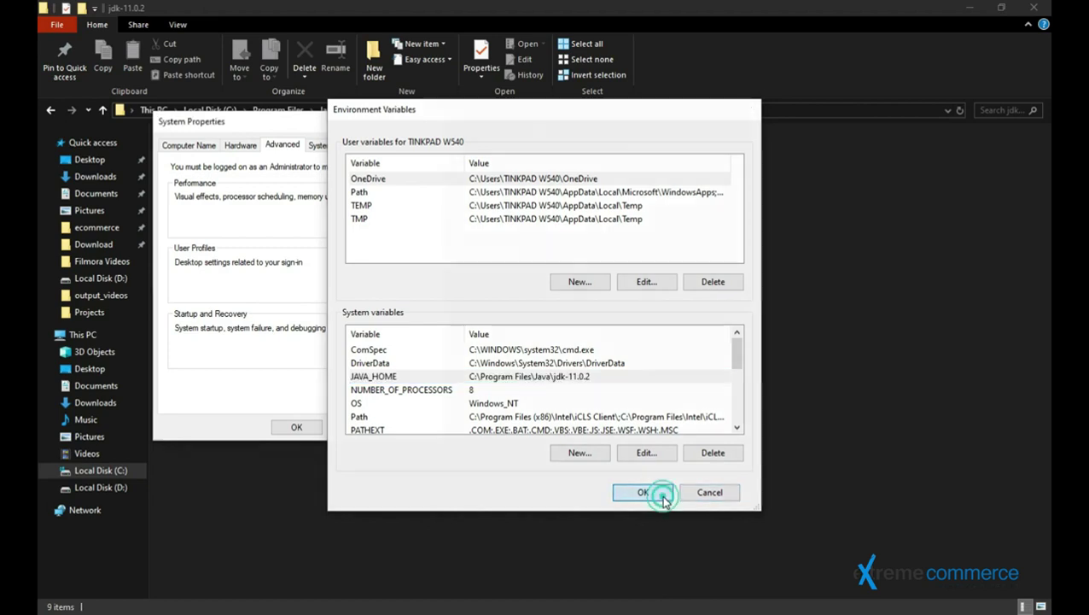
{"action": "left_click", "coordinate": [316, 430]}
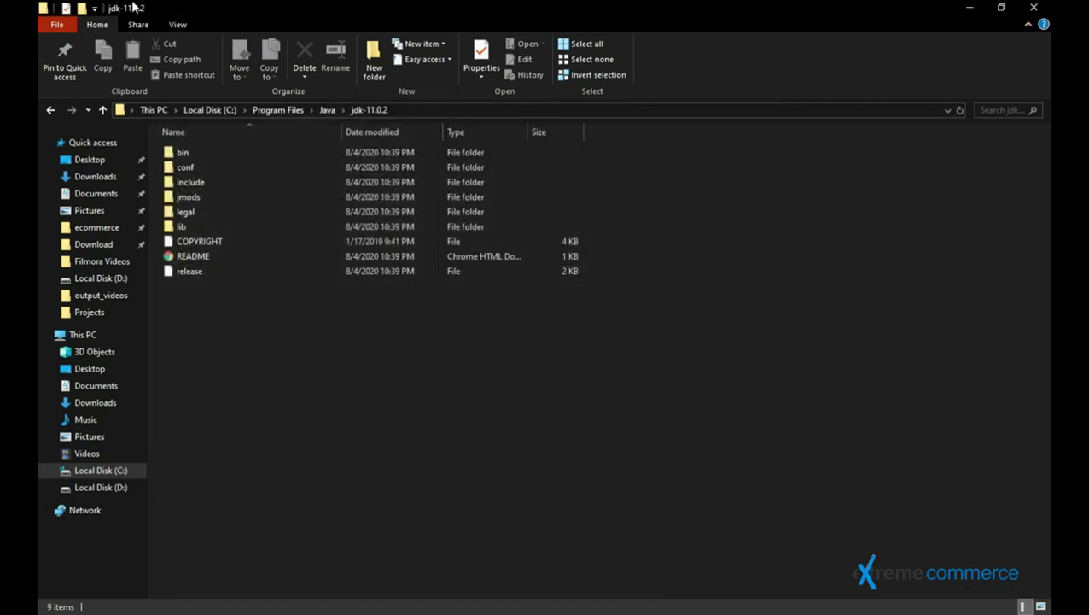
{"action": "left_click", "coordinate": [1031, 7]}
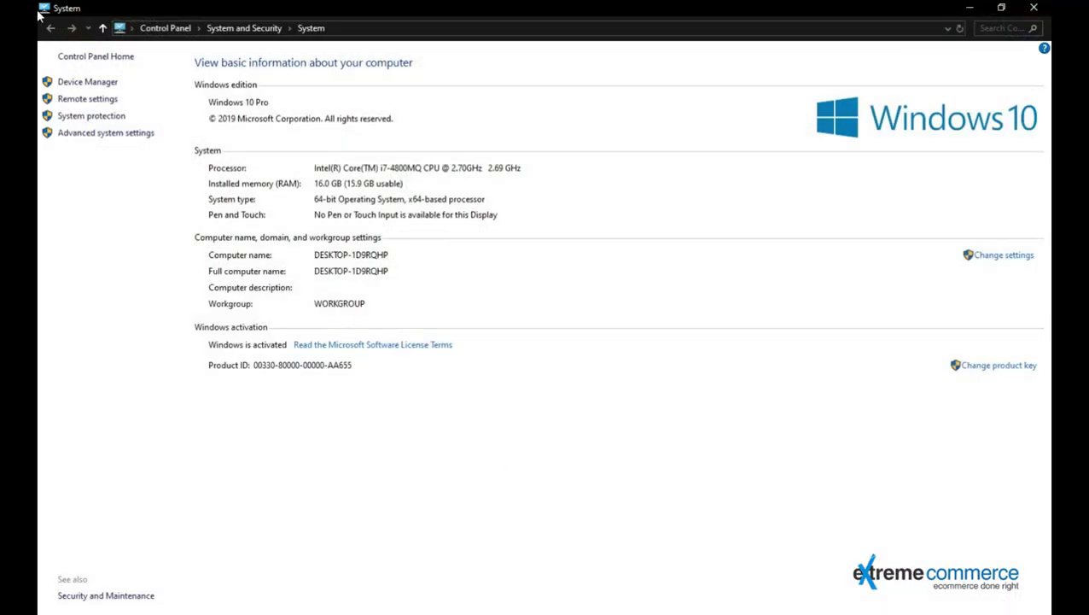
Step: Close the System window, then search Google for "download android studio" and open the official developer.android.com download page
{"action": "left_click", "coordinate": [1034, 8]}
{"action": "left_click", "coordinate": [160, 304]}
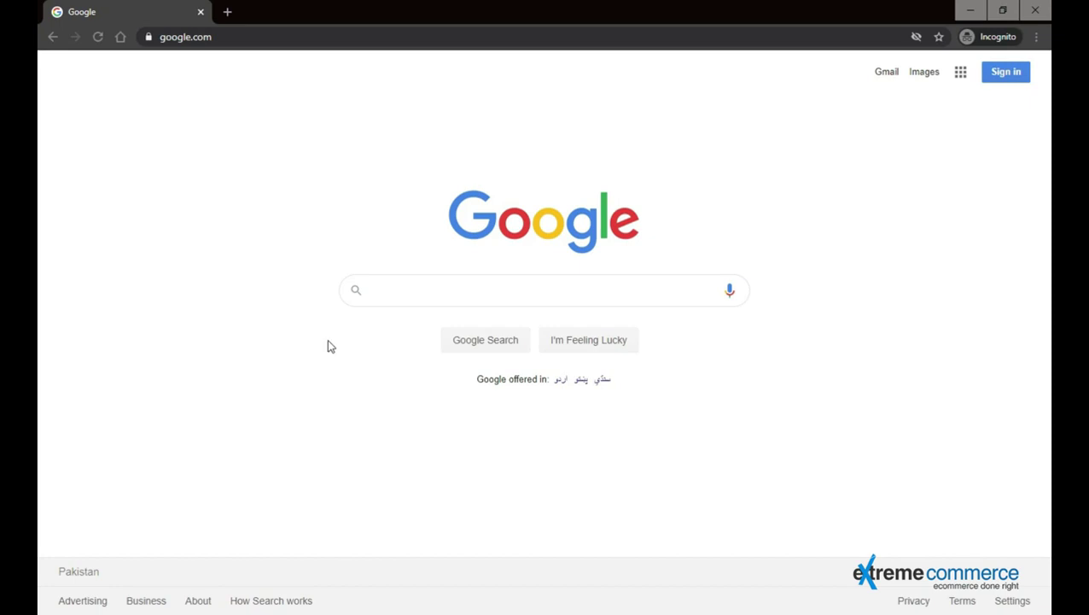
{"action": "left_click", "coordinate": [416, 288]}
{"action": "type", "text": "download"}
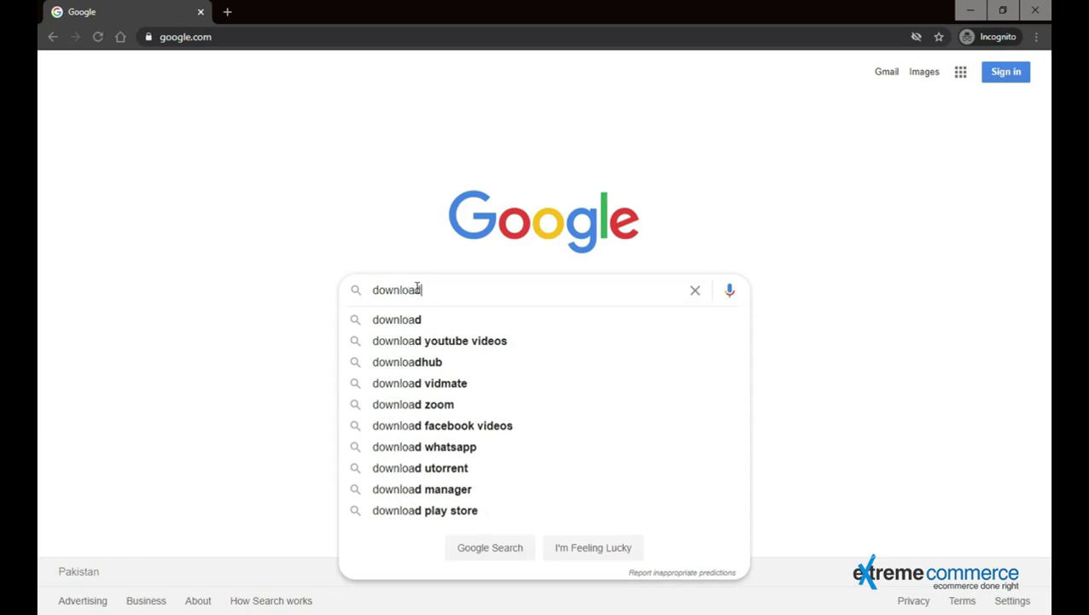
{"action": "type", "text": " android"}
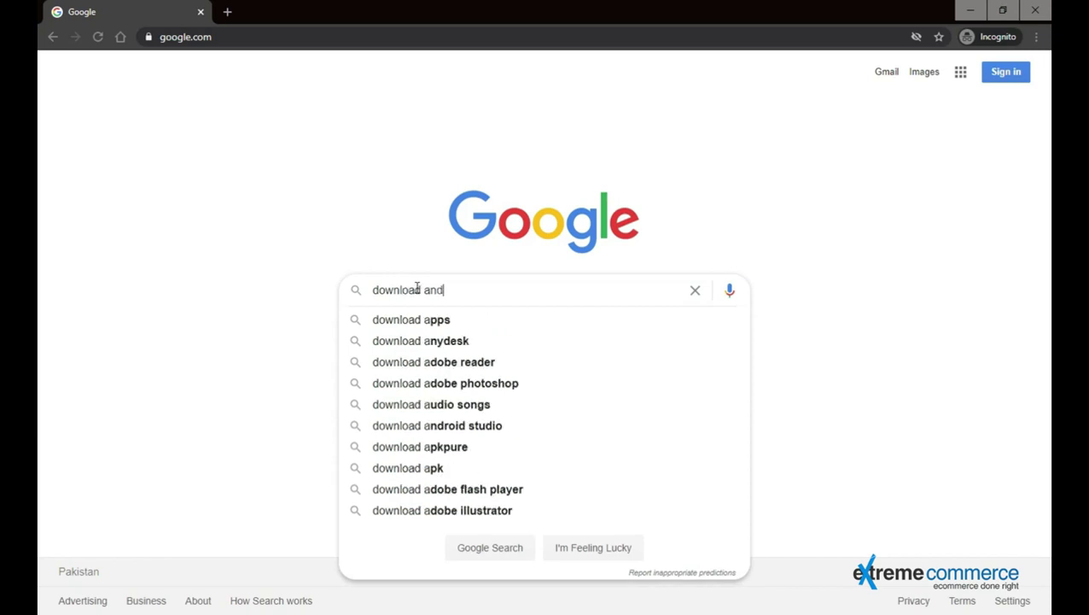
{"action": "key", "text": "Down"}
{"action": "key", "text": "Return"}
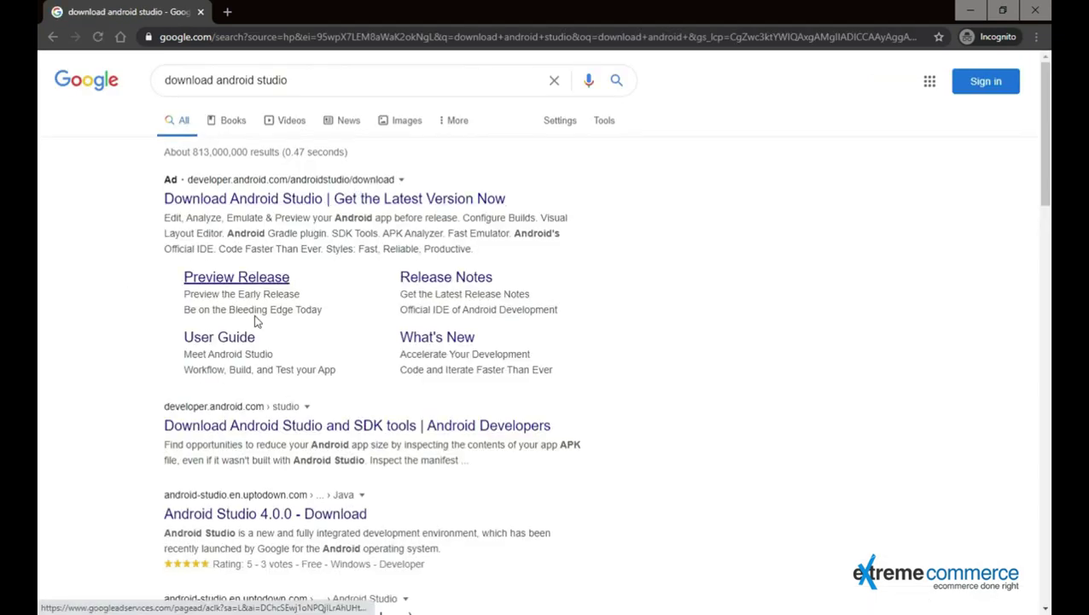
{"action": "left_click", "coordinate": [254, 205]}
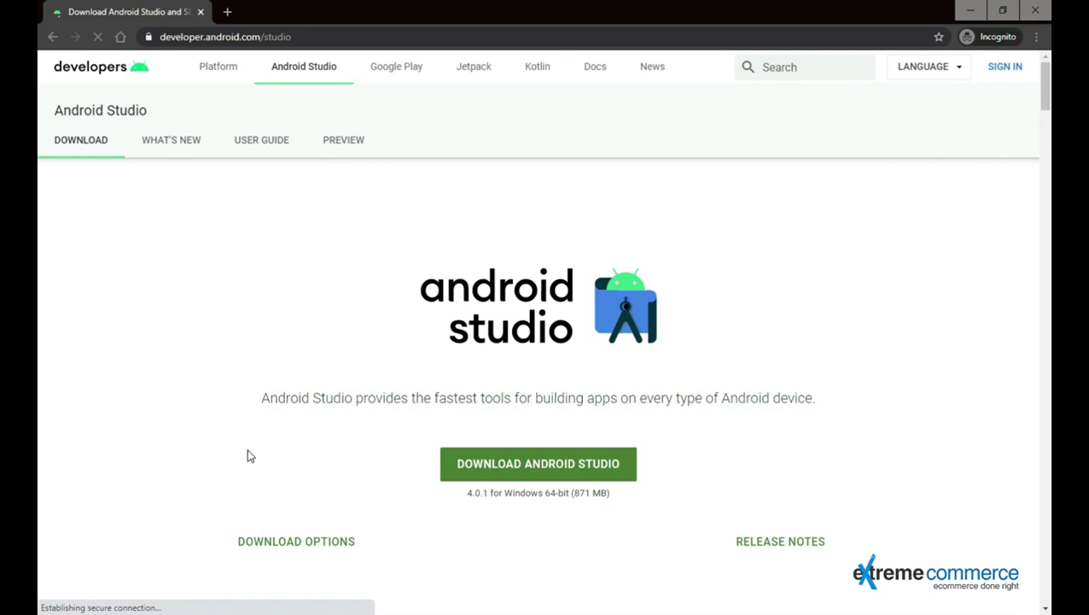
Step: Look through the feature sections of the Android Studio page, including the visual layout editor, APK Analyzer and intelligent code editor
{"action": "scroll", "coordinate": [312, 421], "scroll_direction": "down", "scroll_amount": 1}
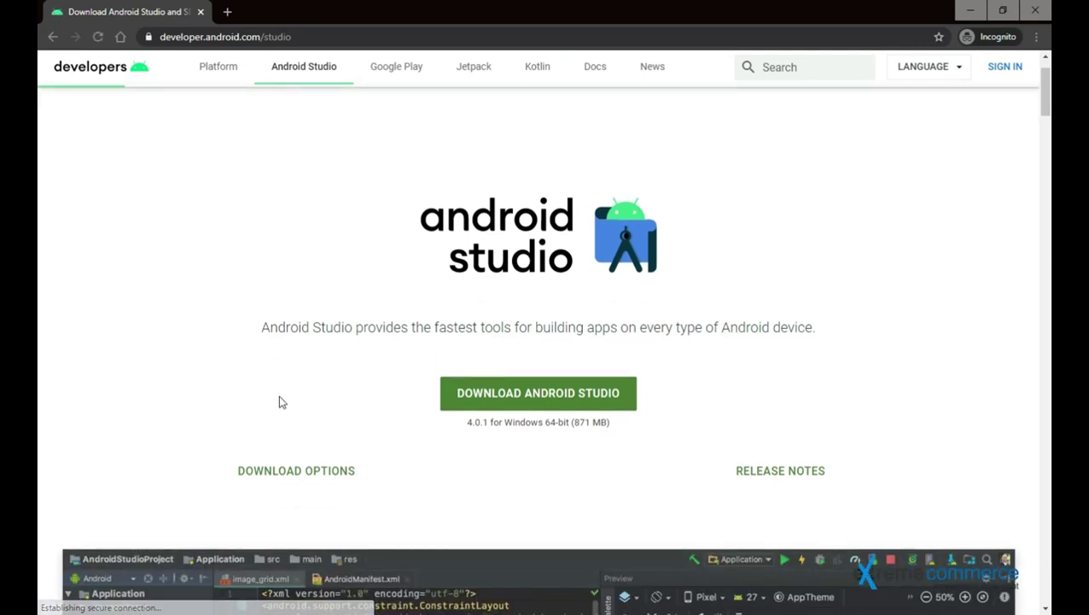
{"action": "scroll", "coordinate": [333, 356], "scroll_direction": "down", "scroll_amount": 4}
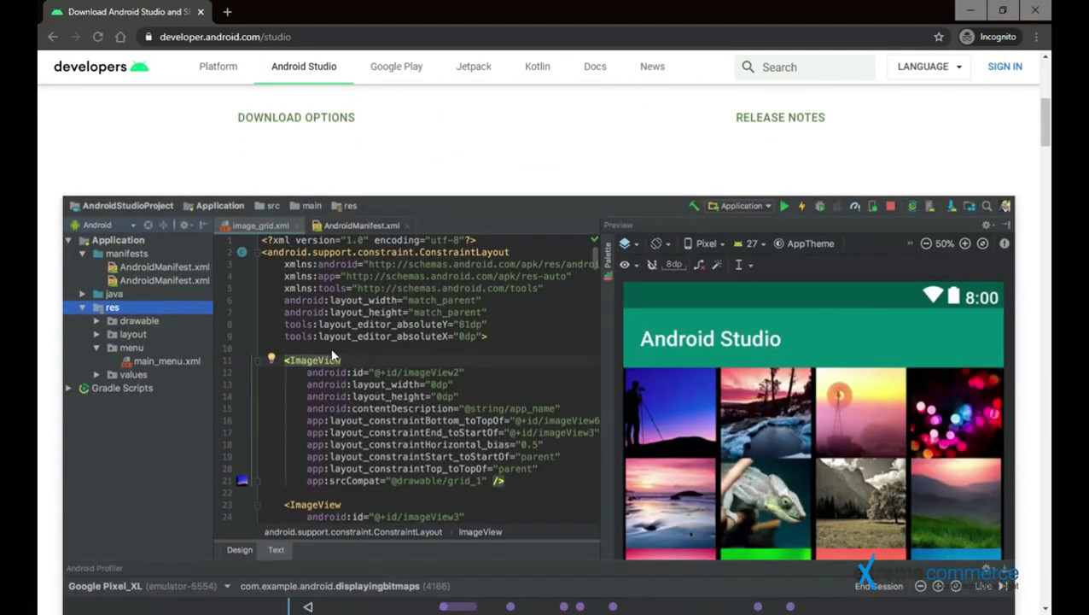
{"action": "scroll", "coordinate": [333, 356], "scroll_direction": "down", "scroll_amount": 4}
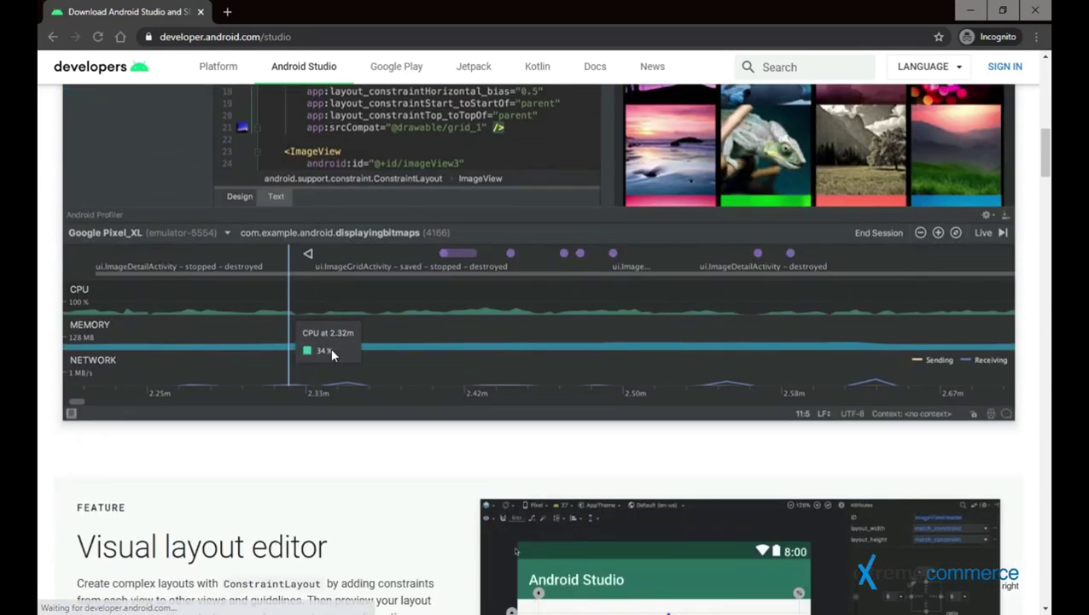
{"action": "scroll", "coordinate": [331, 355], "scroll_direction": "down", "scroll_amount": 3}
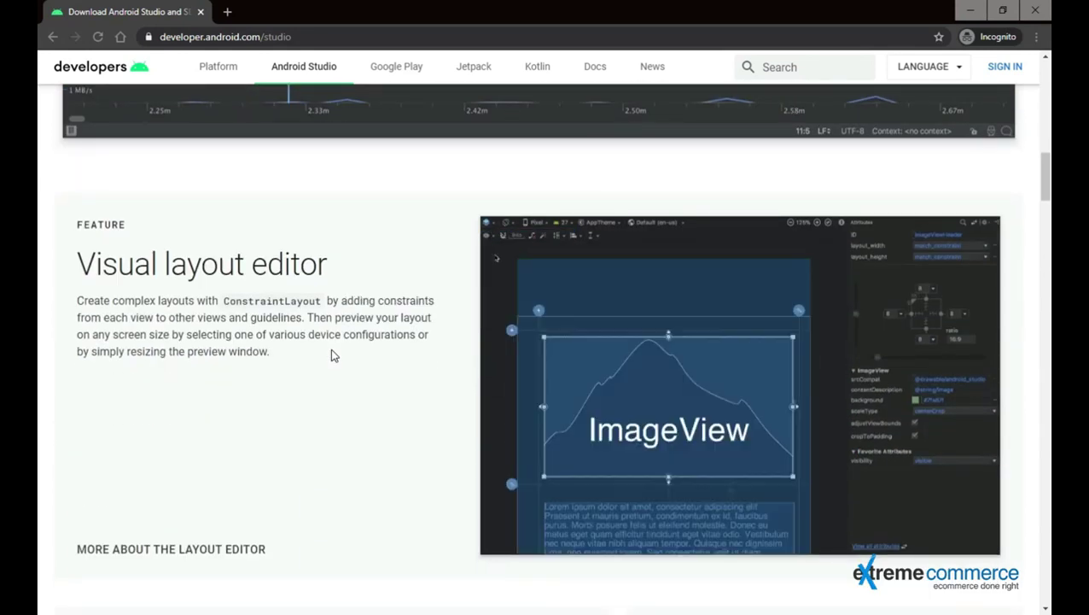
{"action": "scroll", "coordinate": [333, 356], "scroll_direction": "down", "scroll_amount": 1}
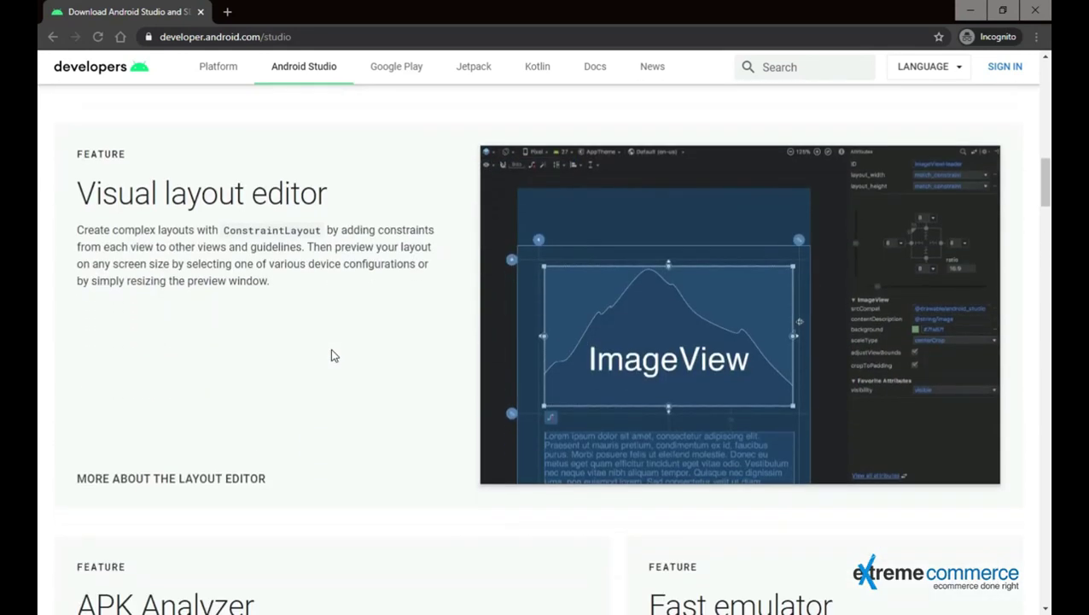
{"action": "scroll", "coordinate": [333, 356], "scroll_direction": "down", "scroll_amount": 3}
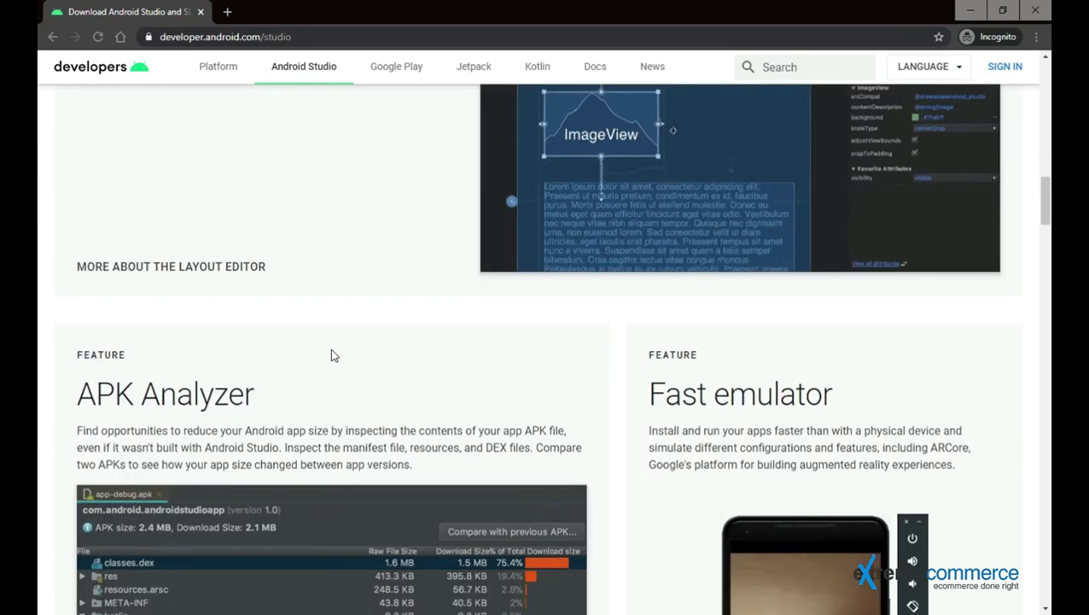
{"action": "scroll", "coordinate": [333, 356], "scroll_direction": "down", "scroll_amount": 7}
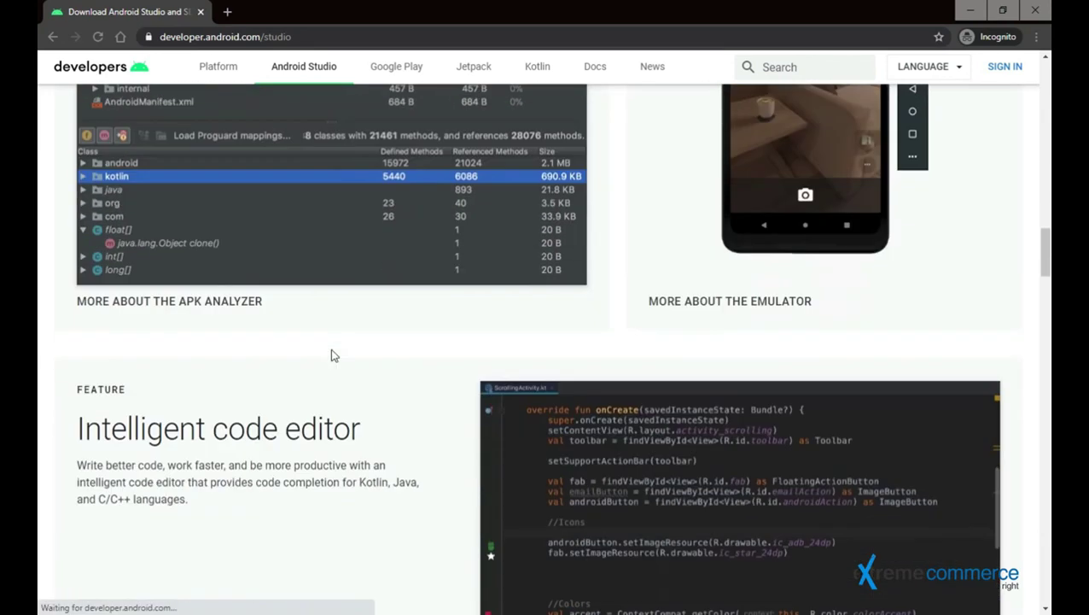
{"action": "scroll", "coordinate": [333, 356], "scroll_direction": "down", "scroll_amount": 5}
{"action": "scroll", "coordinate": [333, 357], "scroll_direction": "up", "scroll_amount": 7}
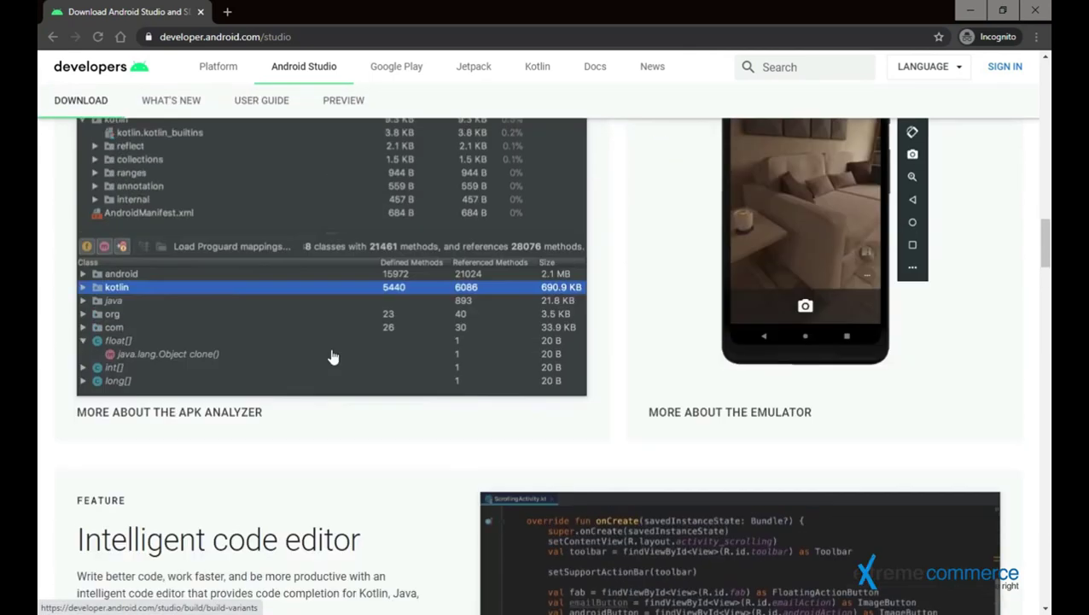
{"action": "scroll", "coordinate": [332, 357], "scroll_direction": "up", "scroll_amount": 15}
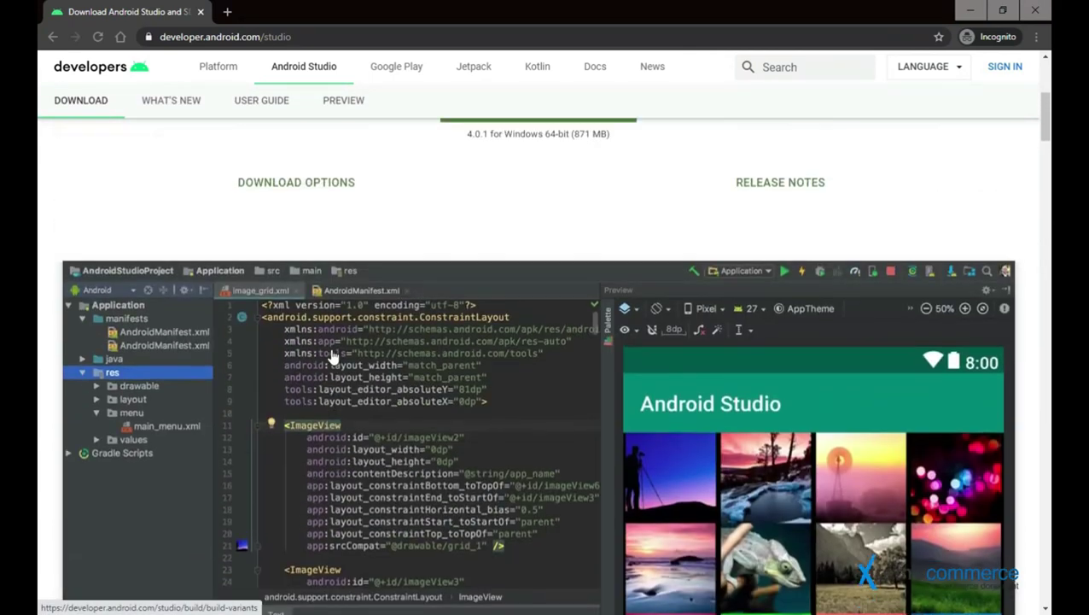
{"action": "scroll", "coordinate": [333, 356], "scroll_direction": "up", "scroll_amount": 4}
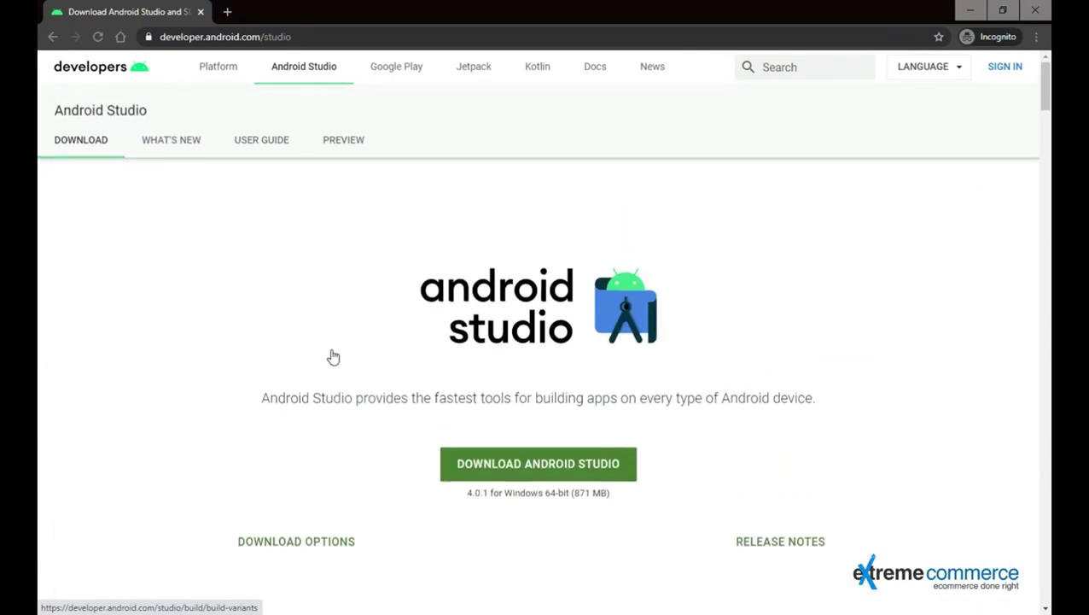
Step: Accept the Android Studio terms and conditions and save the Windows installer android-studio-ide-193.6626763-windows in D:\ecommerce
{"action": "left_click", "coordinate": [551, 480]}
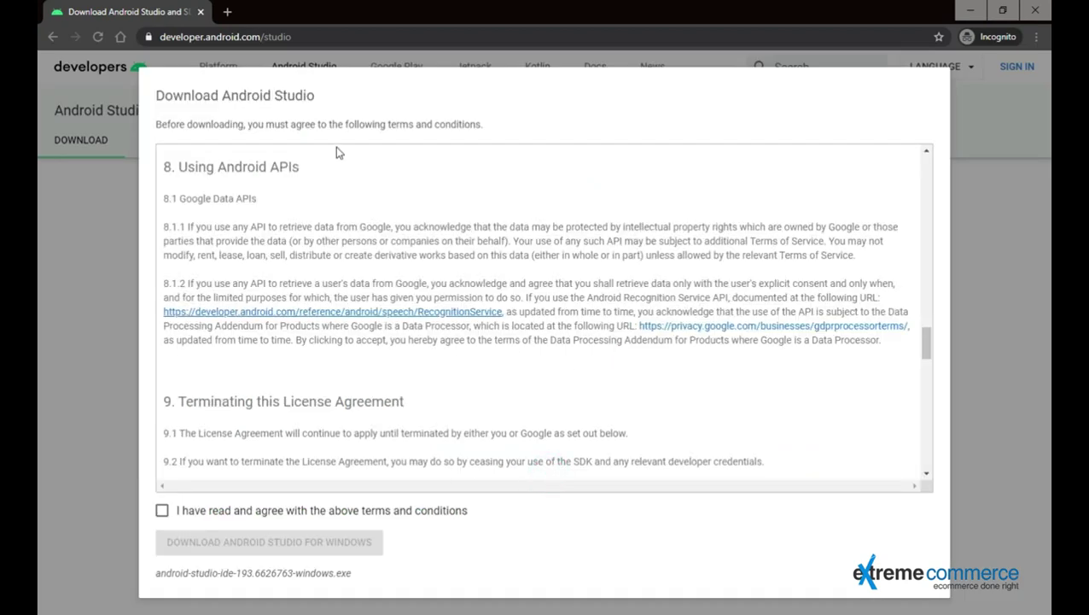
{"action": "left_click", "coordinate": [251, 517]}
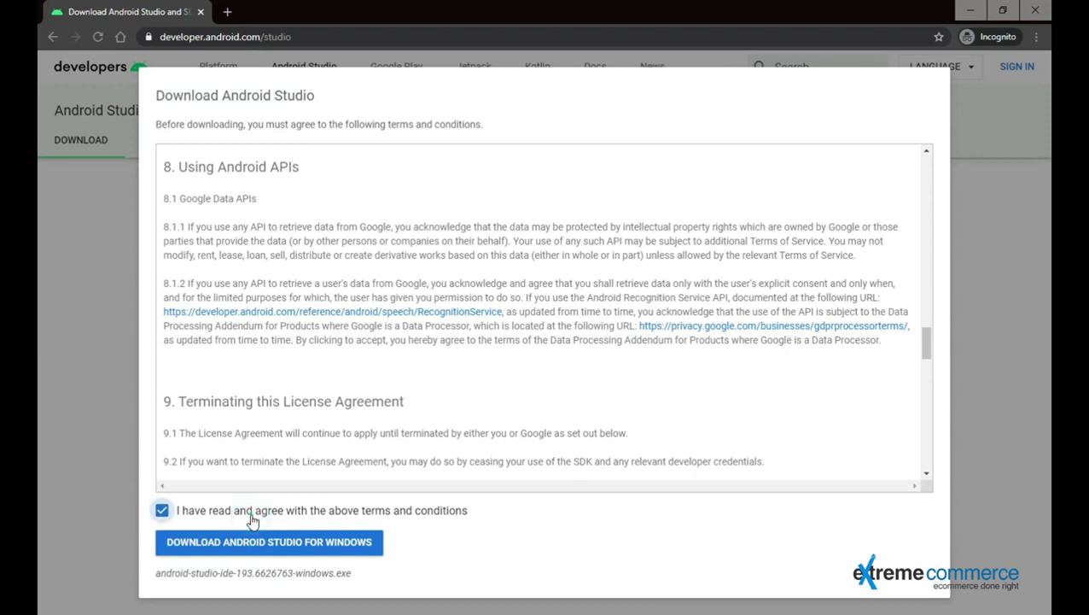
{"action": "left_click", "coordinate": [256, 551]}
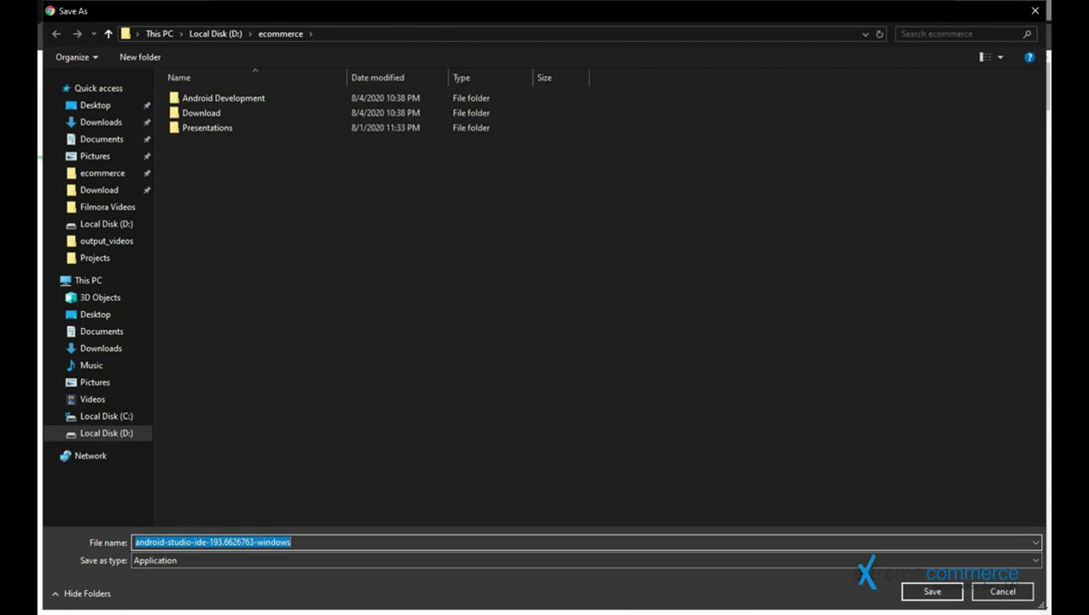
{"action": "left_click", "coordinate": [281, 155]}
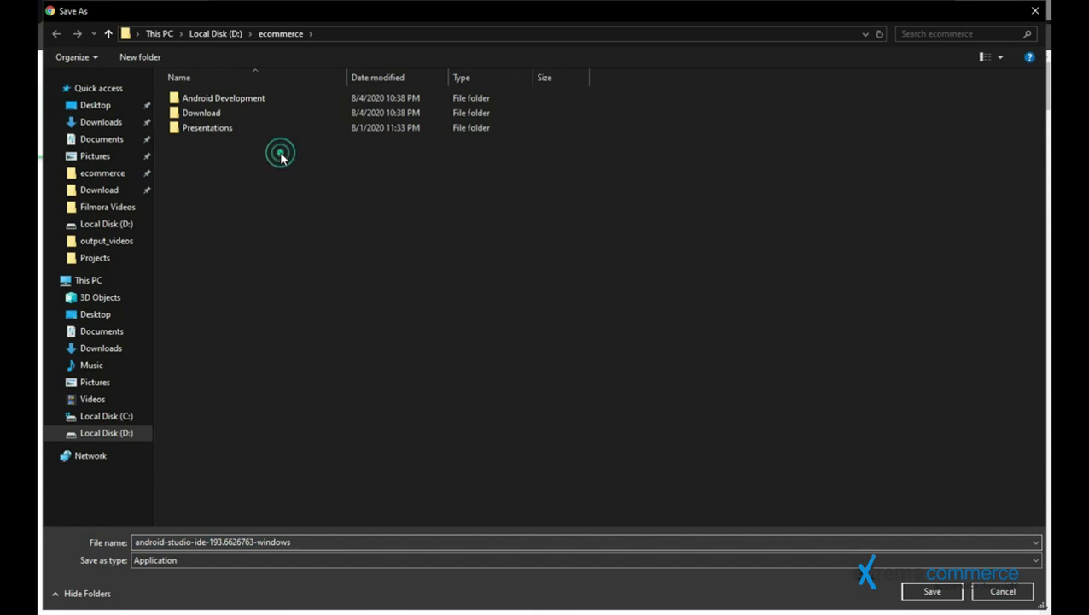
{"action": "left_click", "coordinate": [951, 592]}
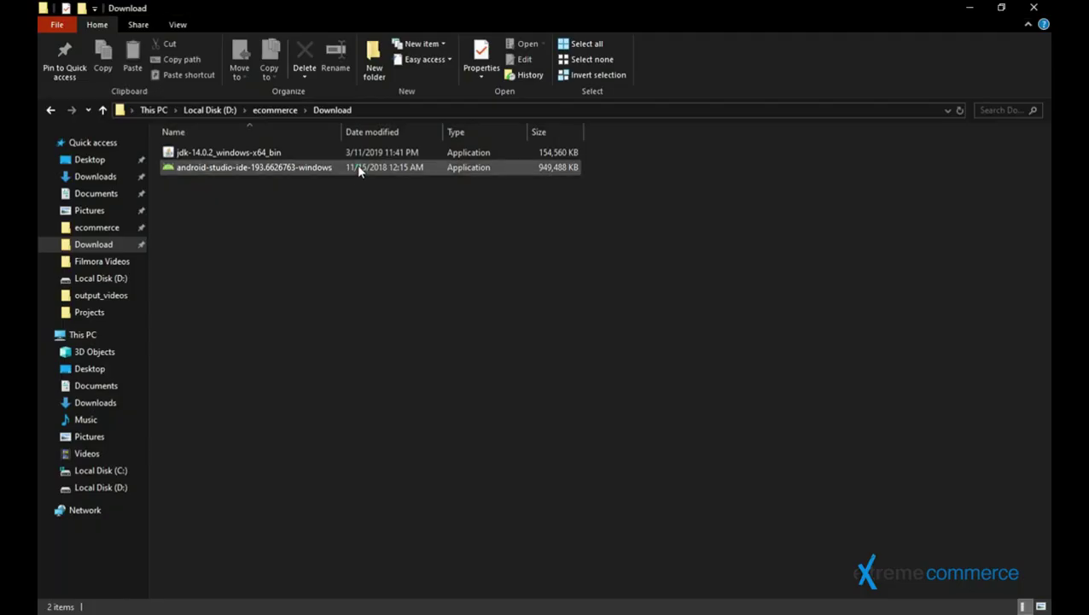
Step: Launch the android-studio-ide-193.6626763-windows installer from D:\ecommerce\Download and minimize the windows behind the setup wizard
{"action": "left_click", "coordinate": [357, 166]}
{"action": "double_click", "coordinate": [268, 175]}
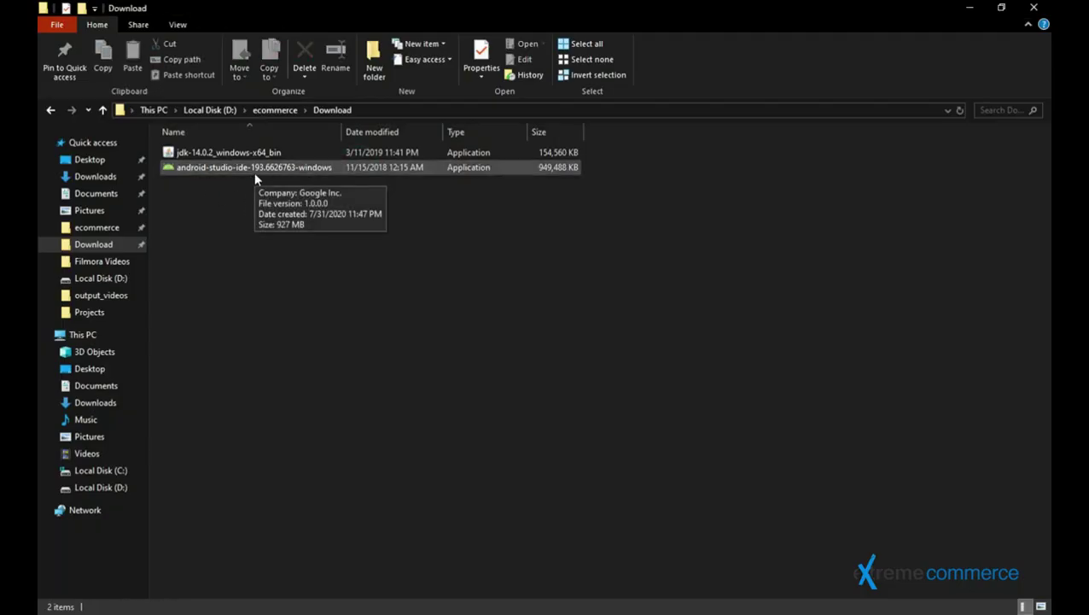
{"action": "left_click", "coordinate": [193, 168]}
{"action": "double_click", "coordinate": [192, 168]}
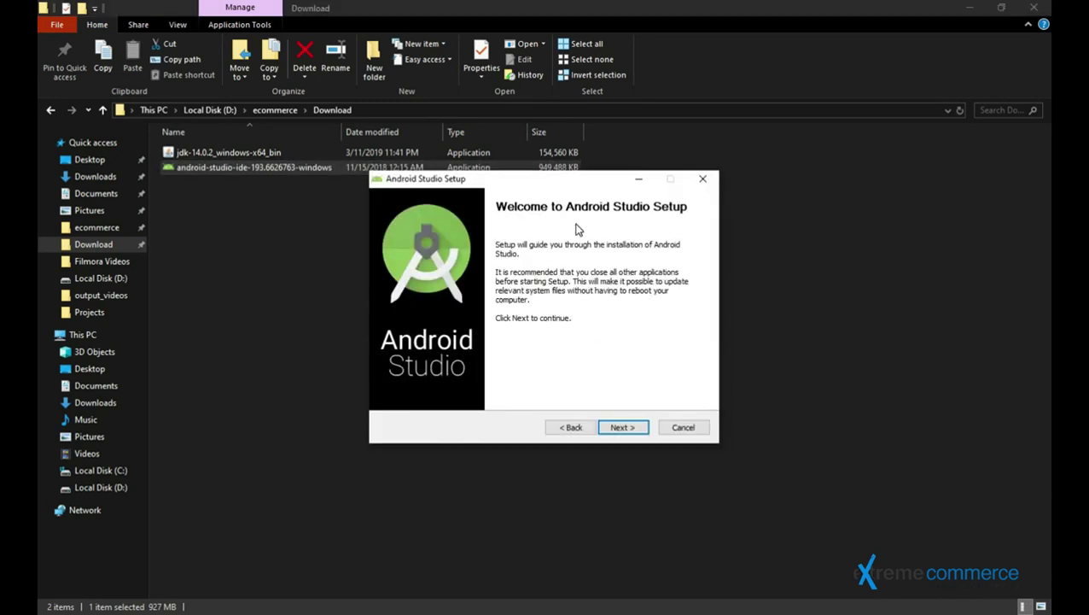
{"action": "left_click", "coordinate": [968, 8]}
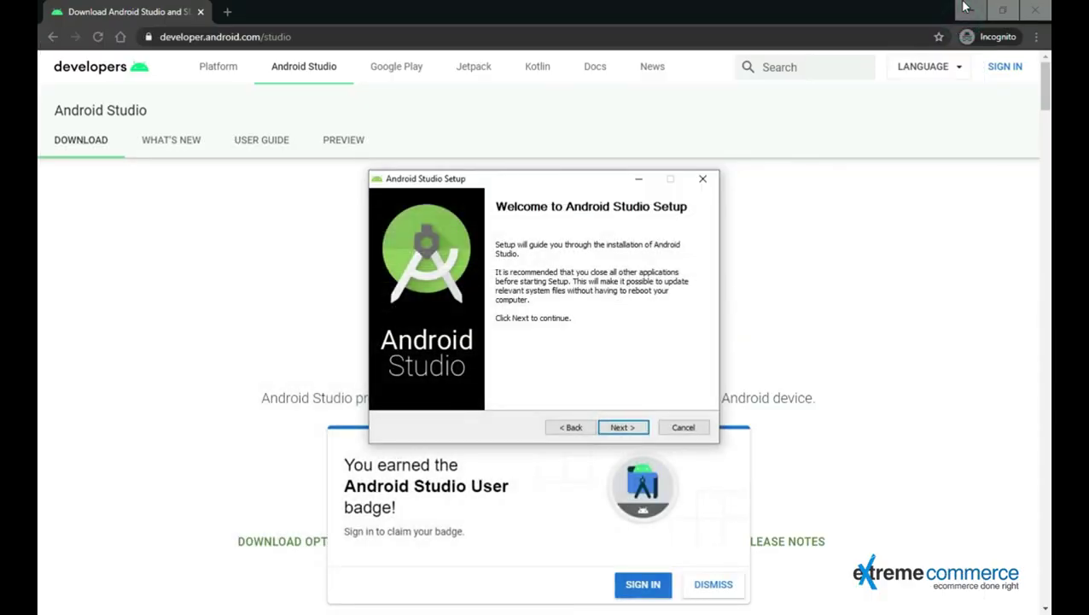
{"action": "left_click", "coordinate": [965, 8]}
{"action": "left_click", "coordinate": [966, 7]}
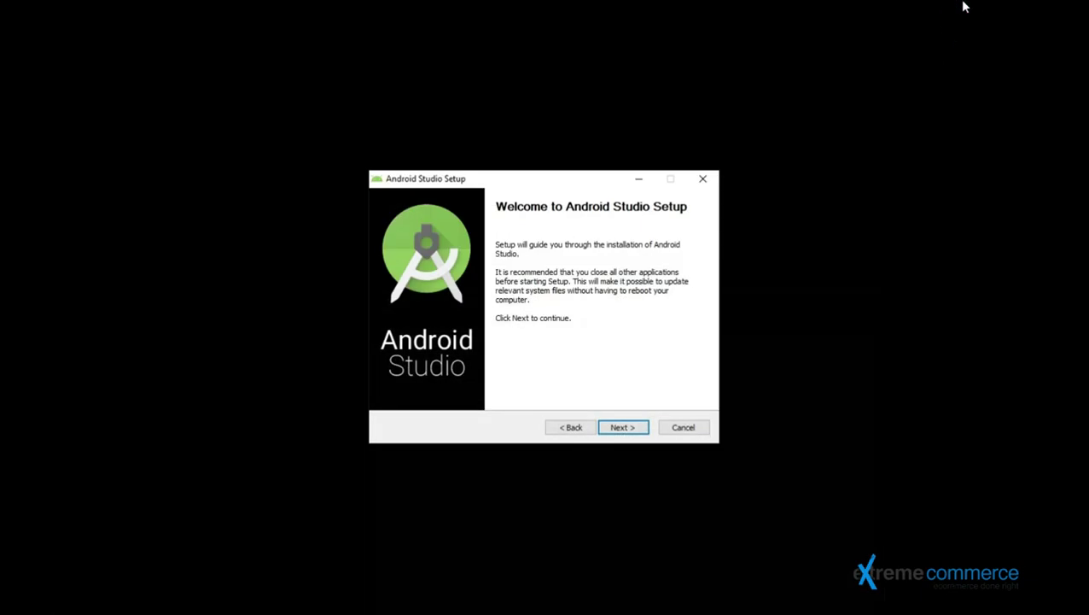
Step: Proceed through the setup's component selection with both Android Studio and Android Virtual Device included
{"action": "left_click", "coordinate": [622, 427]}
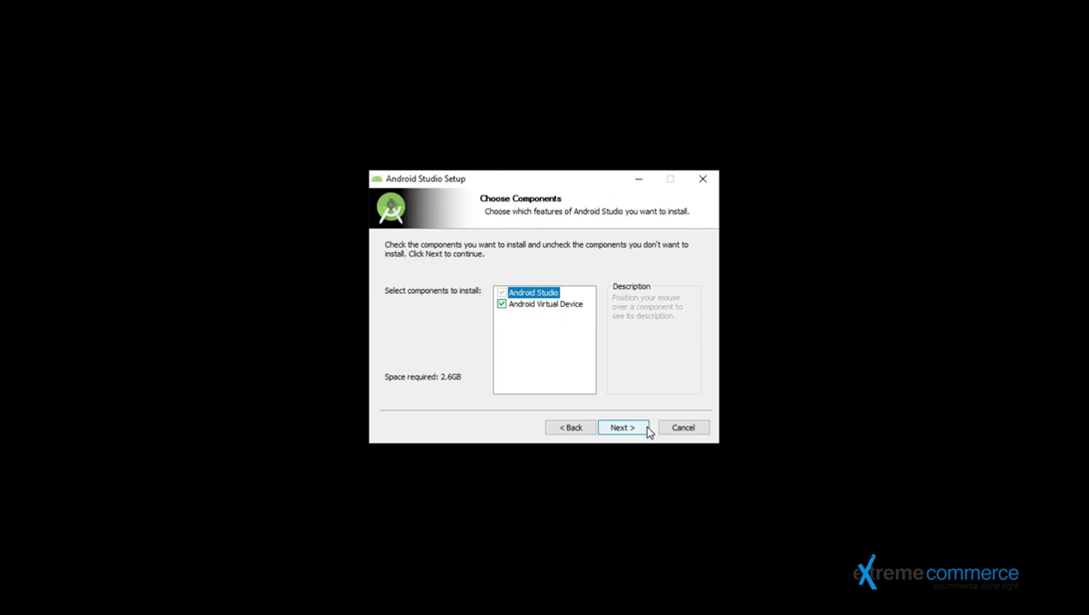
{"action": "mouse_move", "coordinate": [503, 310]}
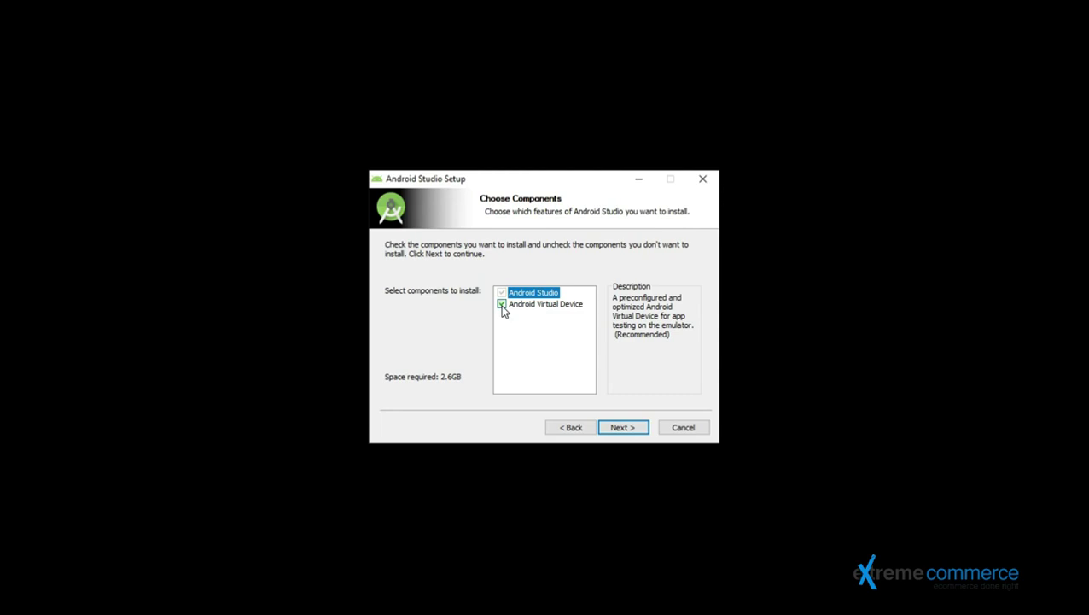
{"action": "left_click", "coordinate": [502, 309]}
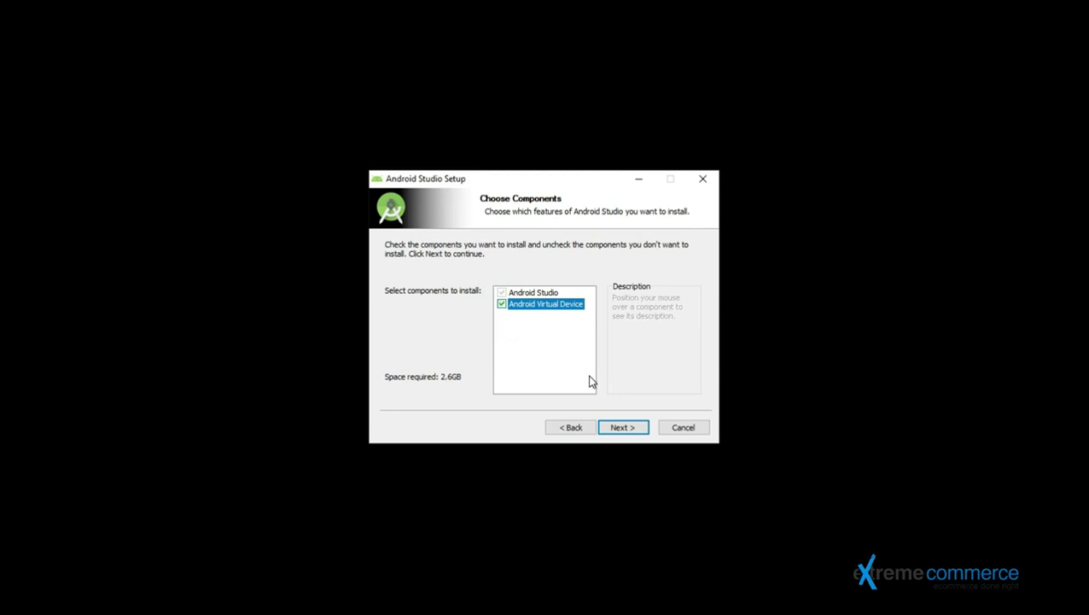
{"action": "left_click", "coordinate": [635, 431]}
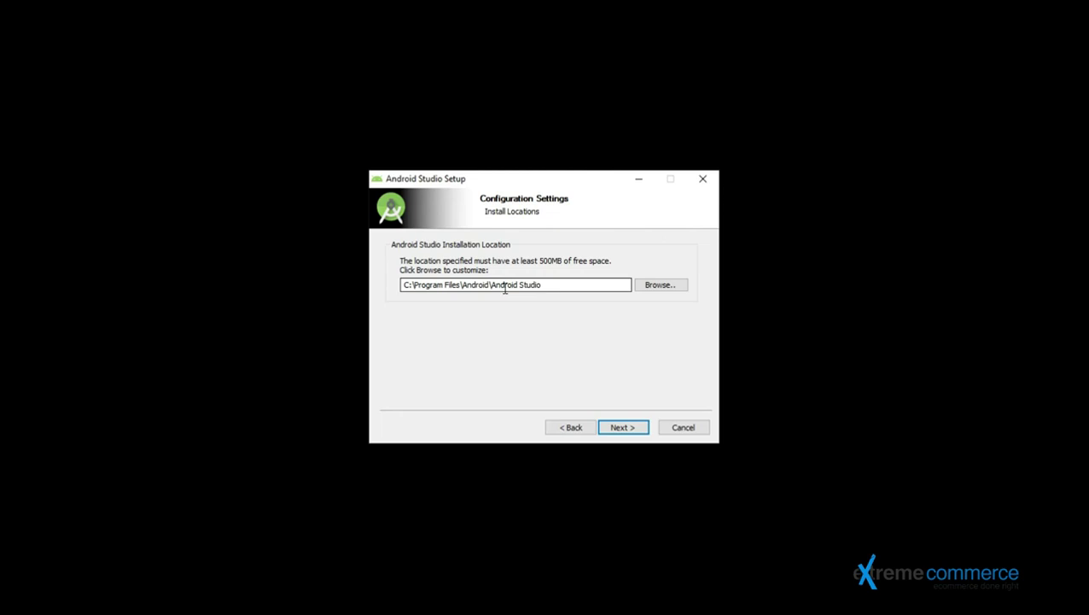
{"action": "left_click", "coordinate": [655, 287]}
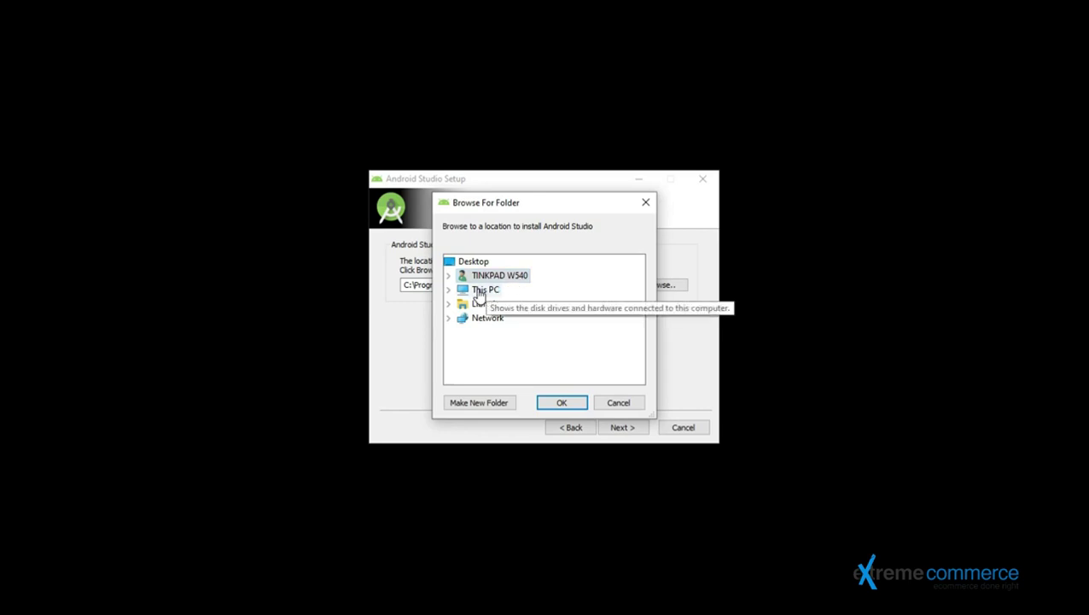
{"action": "left_click", "coordinate": [448, 289]}
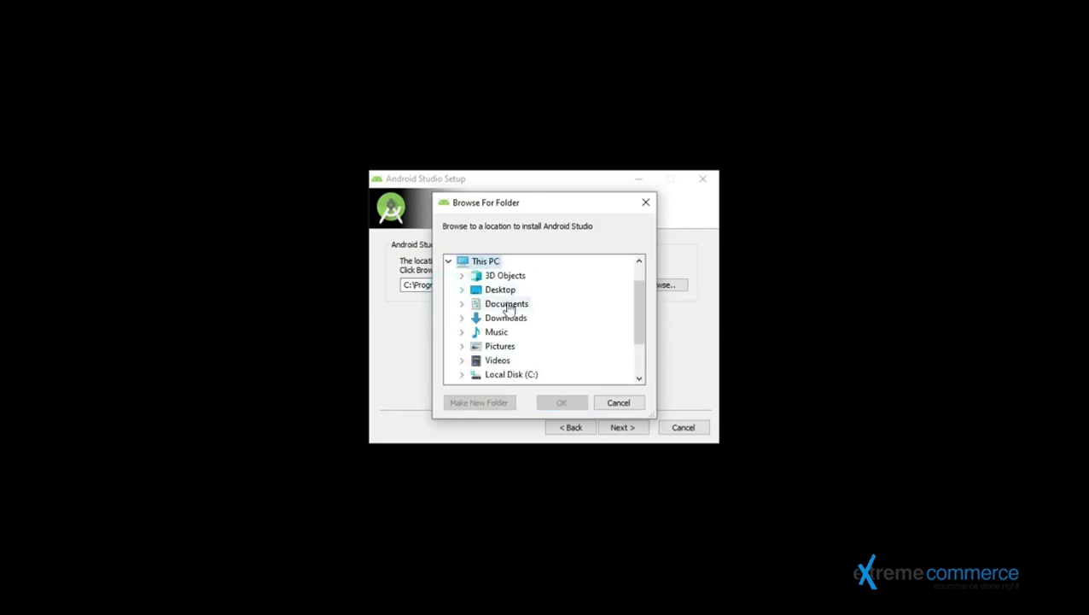
{"action": "scroll", "coordinate": [510, 312], "scroll_direction": "down", "scroll_amount": 2}
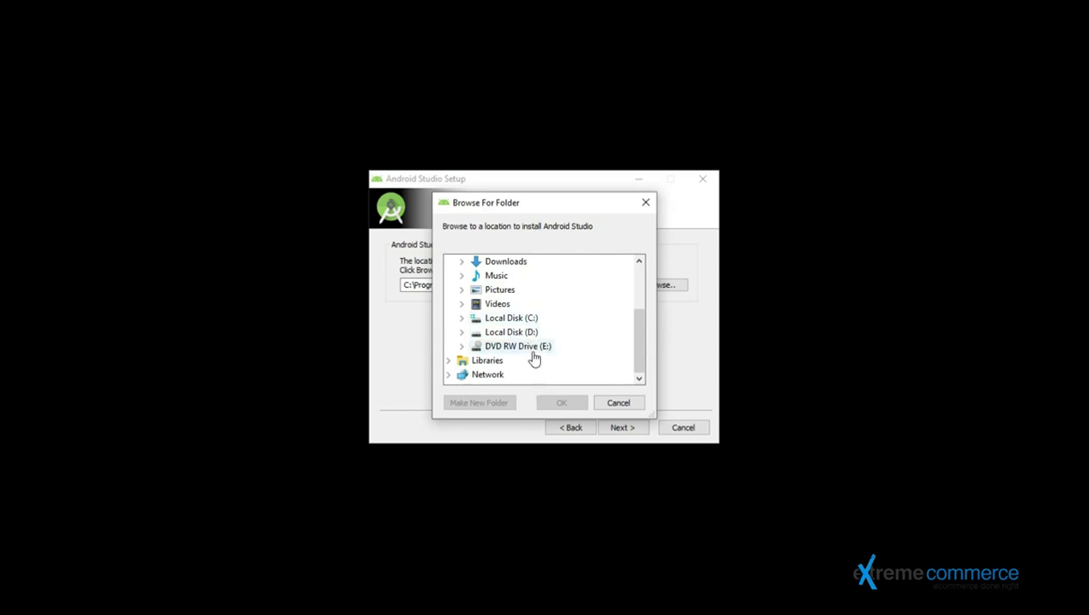
{"action": "left_click", "coordinate": [619, 402]}
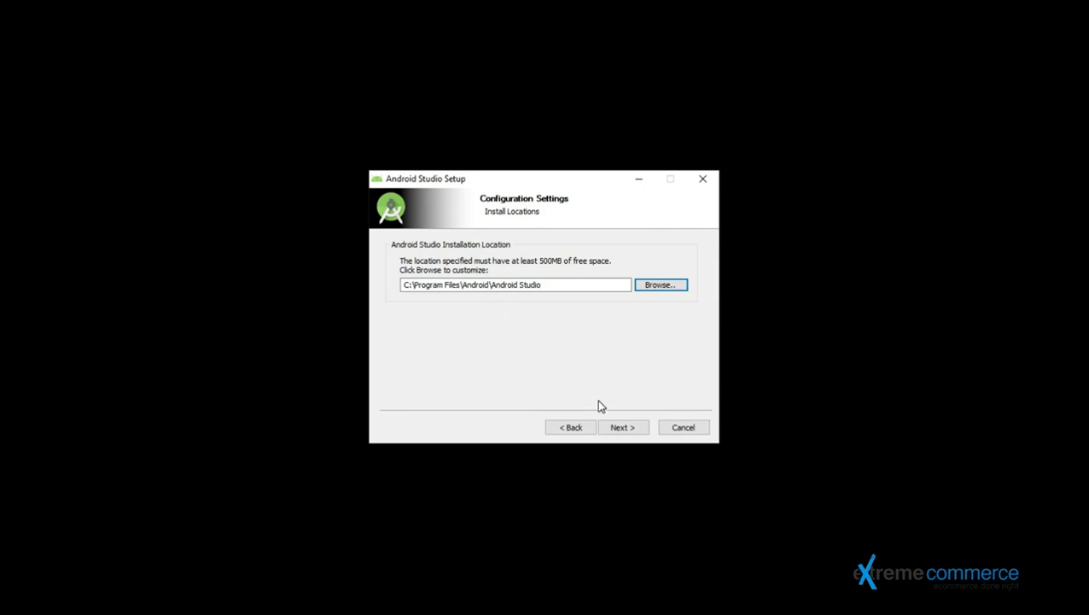
Step: Accept C:\Program Files\Android\Android Studio as the installation location and leave shortcut creation enabled for the Android Studio Start Menu folder
{"action": "left_click", "coordinate": [617, 427]}
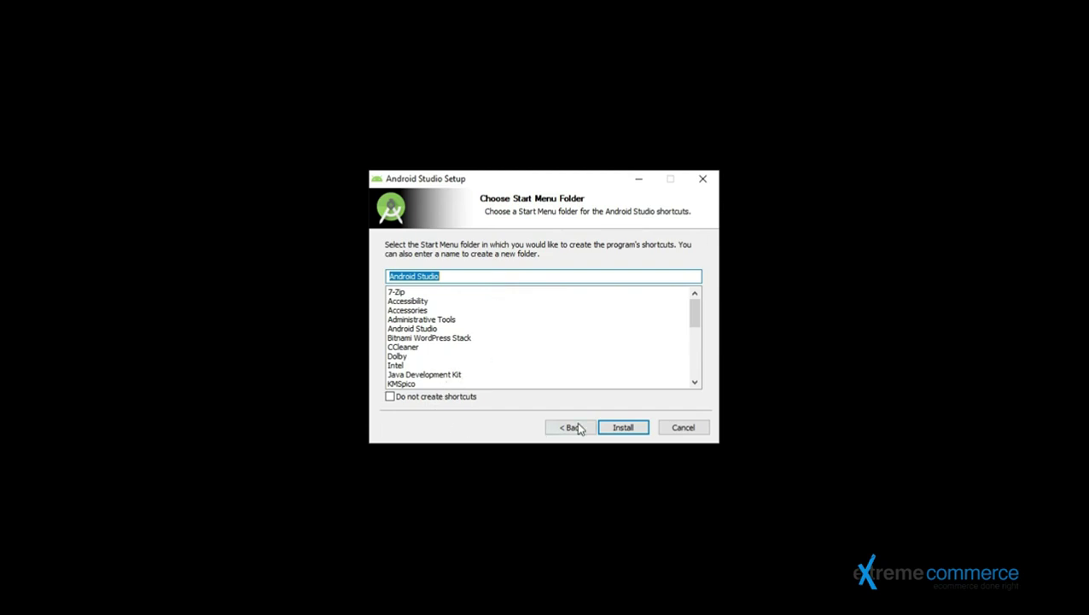
{"action": "left_click", "coordinate": [442, 401]}
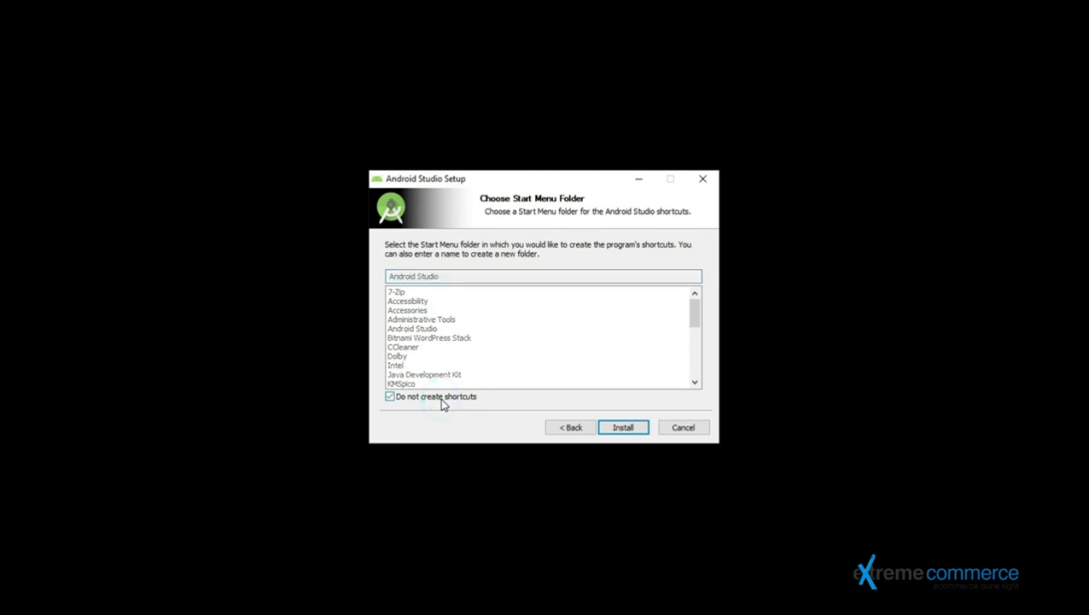
{"action": "left_click", "coordinate": [441, 401]}
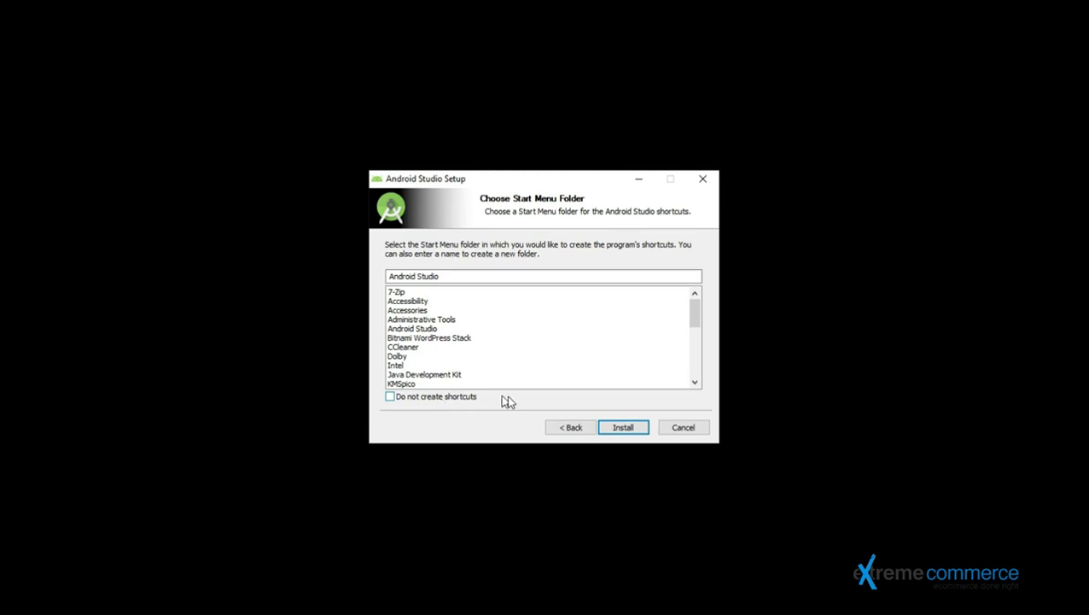
Step: Install Android Studio with the installation details shown, and finish the setup with Start Android Studio enabled
{"action": "left_click", "coordinate": [642, 428]}
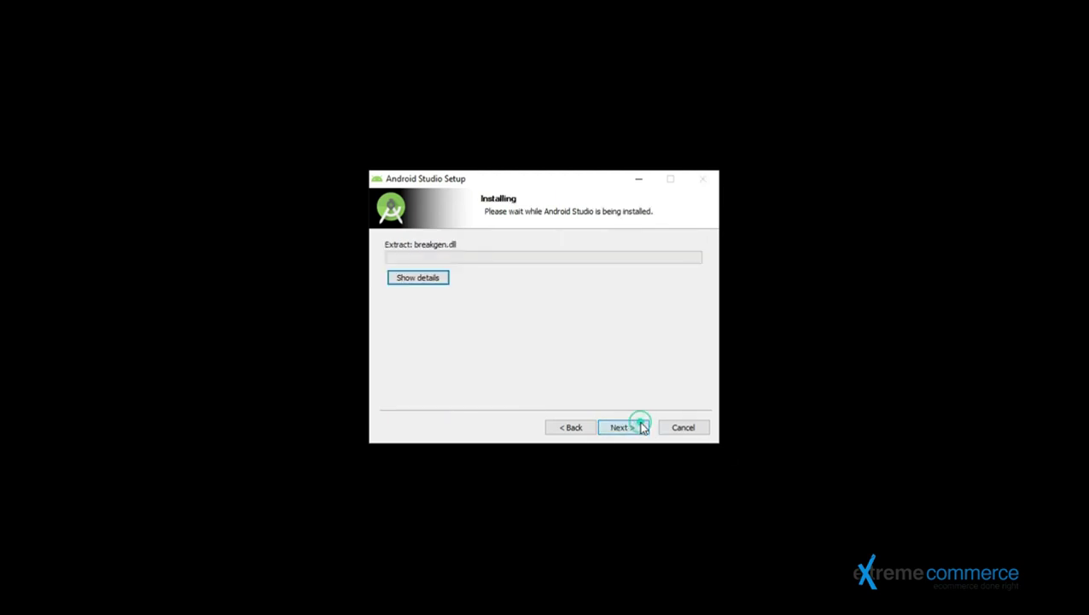
{"action": "left_click", "coordinate": [430, 286]}
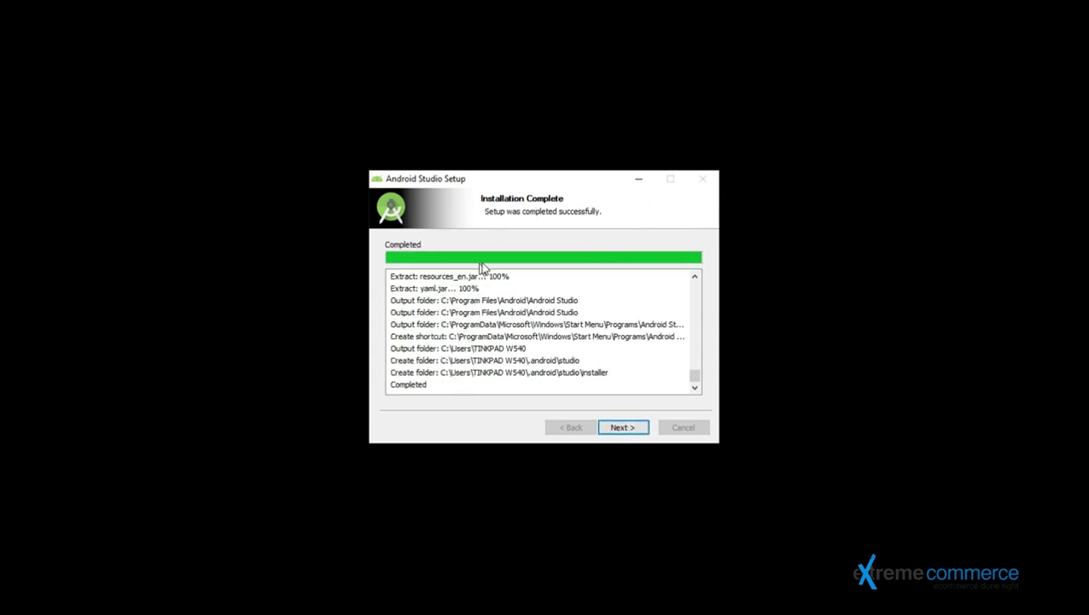
{"action": "left_click", "coordinate": [624, 428]}
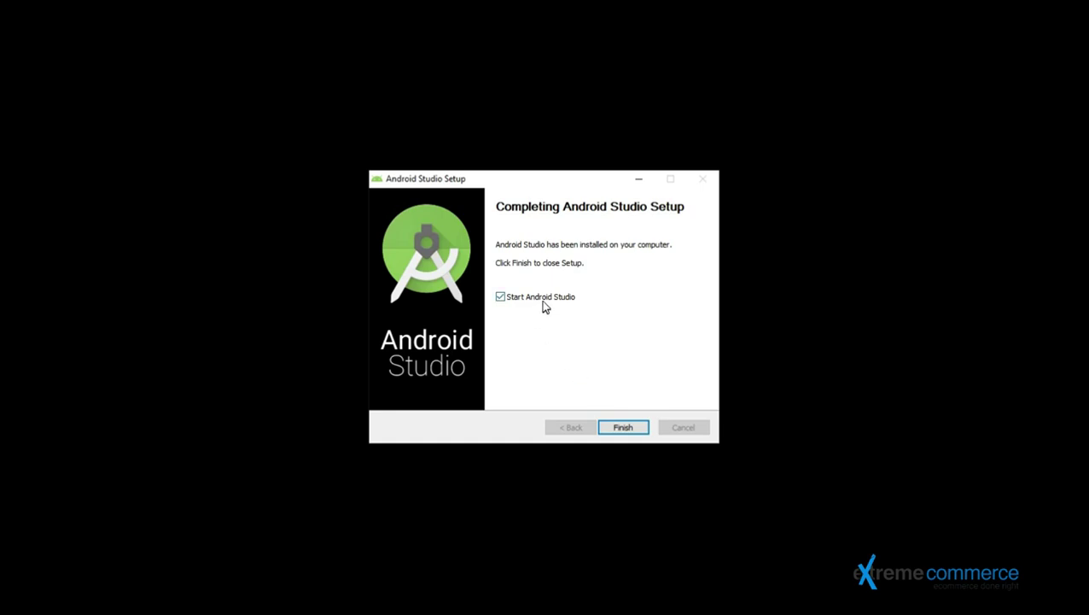
{"action": "left_click", "coordinate": [623, 428]}
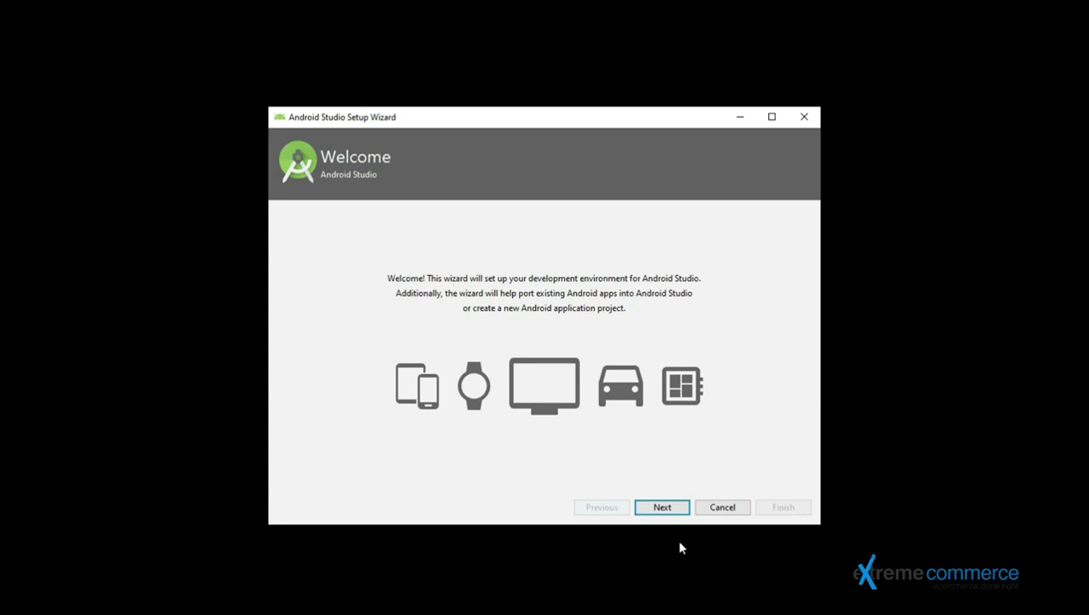
Step: Proceed through the Android Studio Setup Wizard with the Standard install type and the IntelliJ UI theme
{"action": "left_click", "coordinate": [678, 513]}
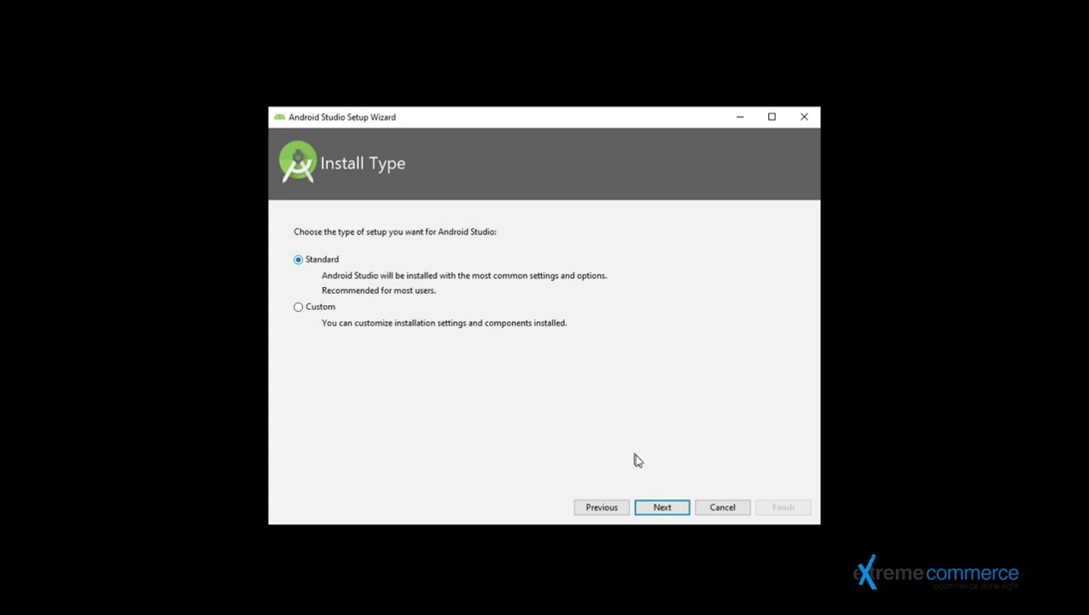
{"action": "left_click", "coordinate": [656, 507]}
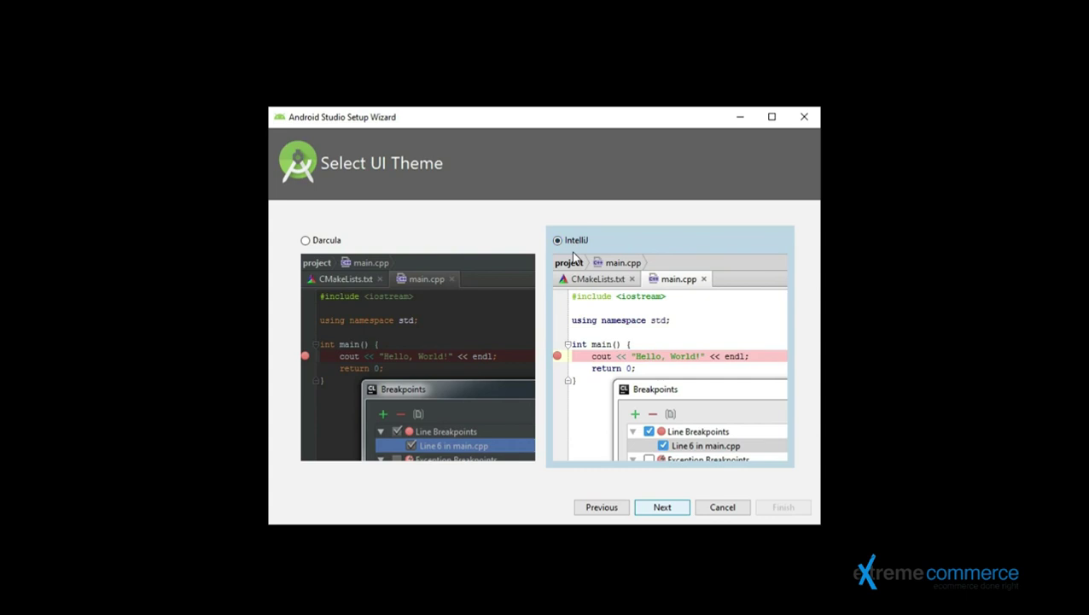
{"action": "left_click", "coordinate": [679, 509]}
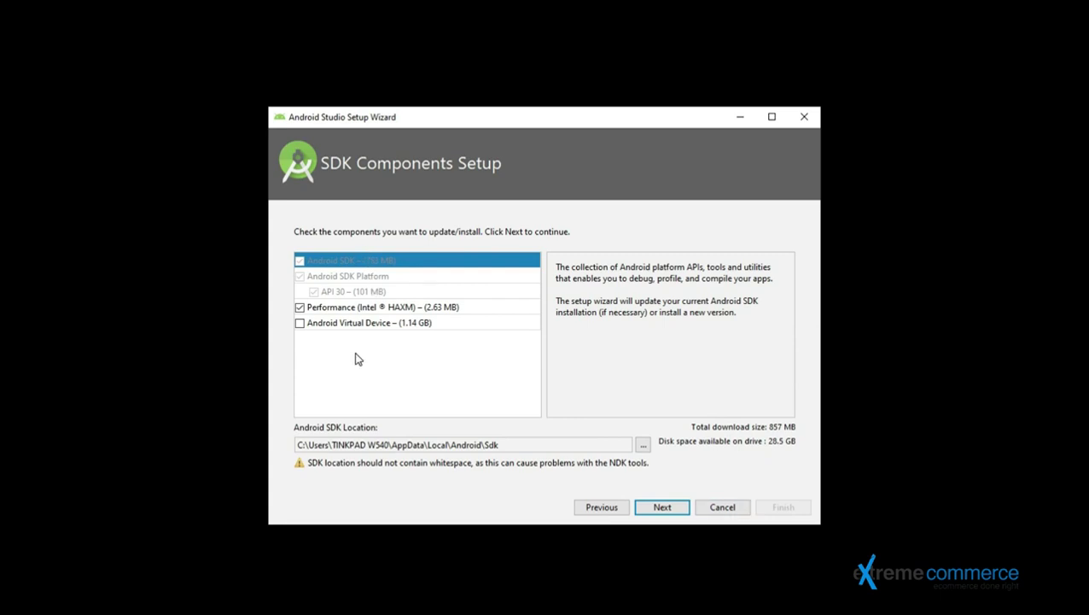
Step: Include Android Virtual Device in the SDK components, accept the verified settings and complete the setup wizard
{"action": "left_click", "coordinate": [300, 323]}
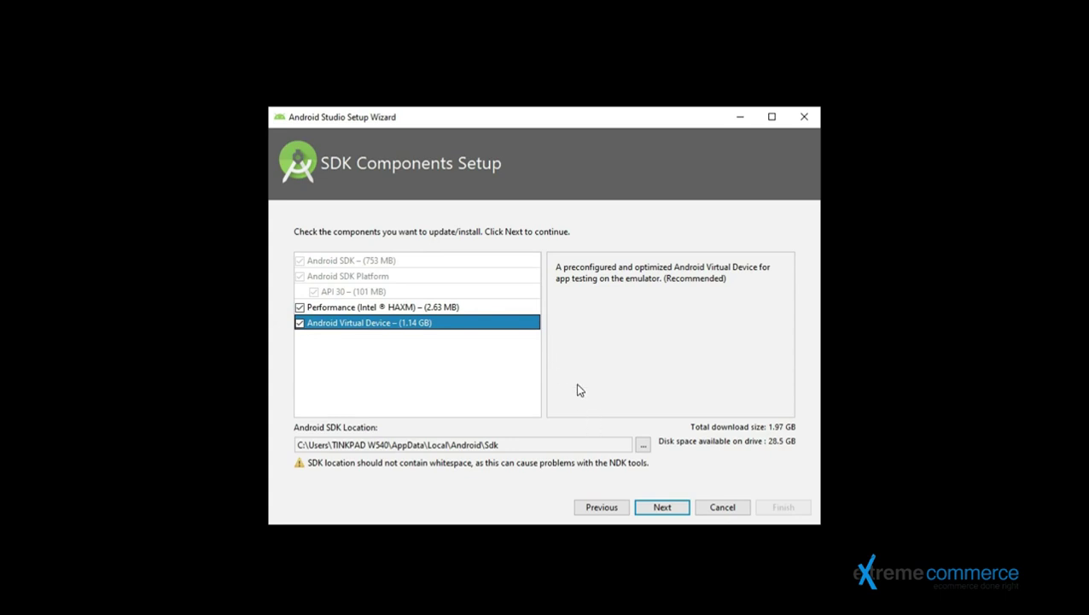
{"action": "left_click", "coordinate": [658, 507]}
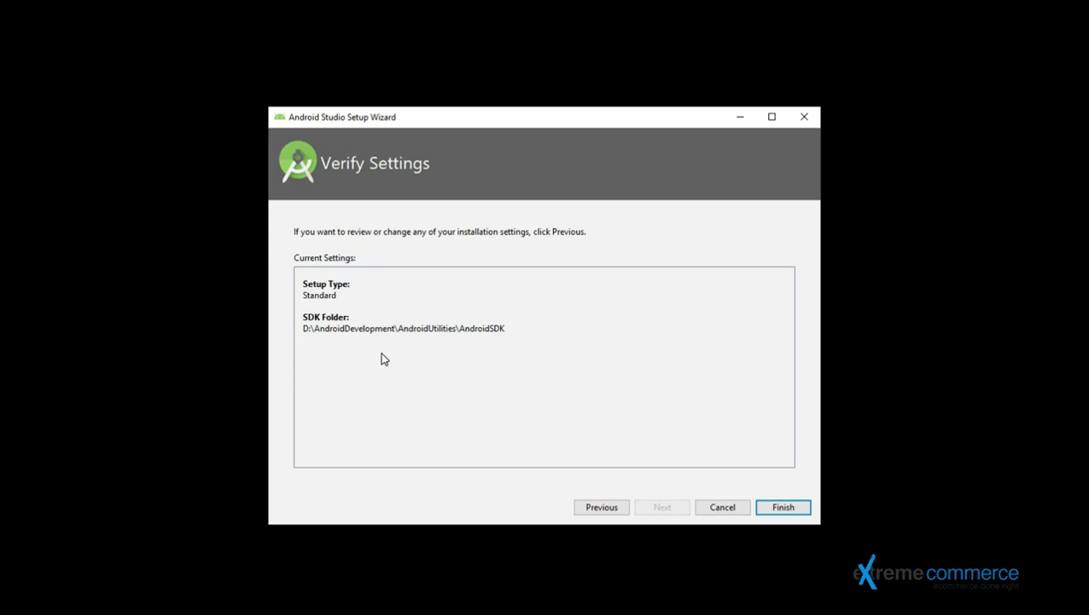
{"action": "left_click", "coordinate": [786, 508]}
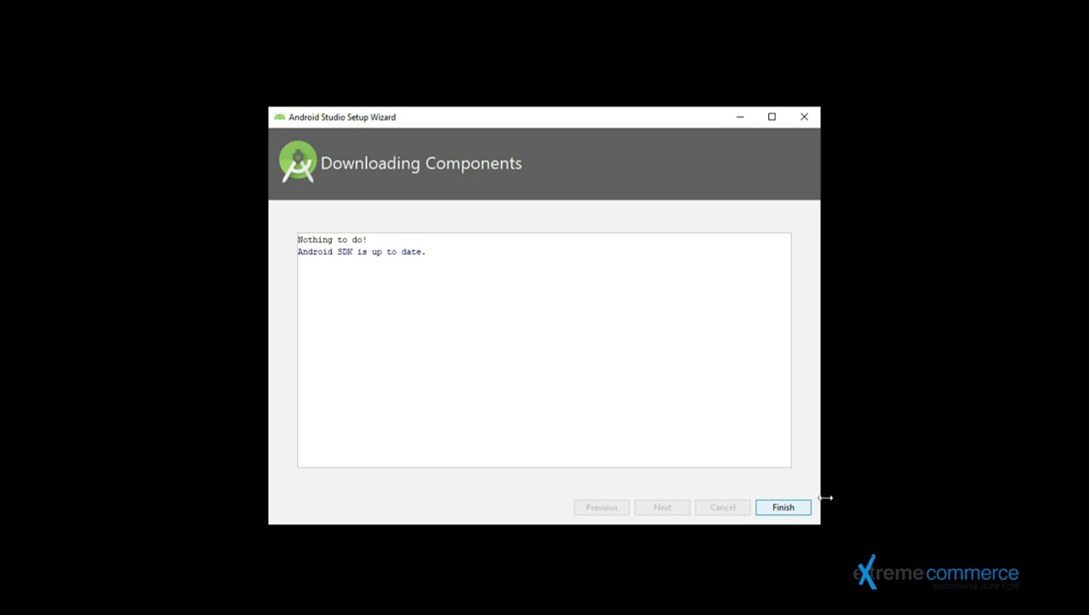
{"action": "left_click", "coordinate": [784, 507]}
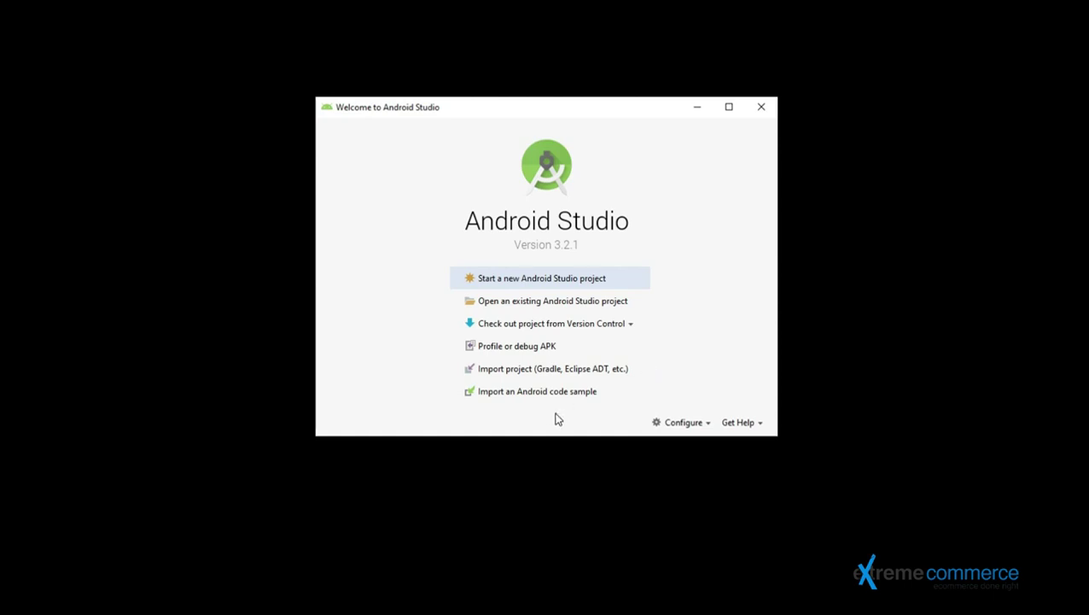
Step: Start a new Android Studio project named Hello World Application, targeting Phone and Tablet with API 15: Android 4.0.3 (IceCreamSandwich)
{"action": "left_click", "coordinate": [570, 284]}
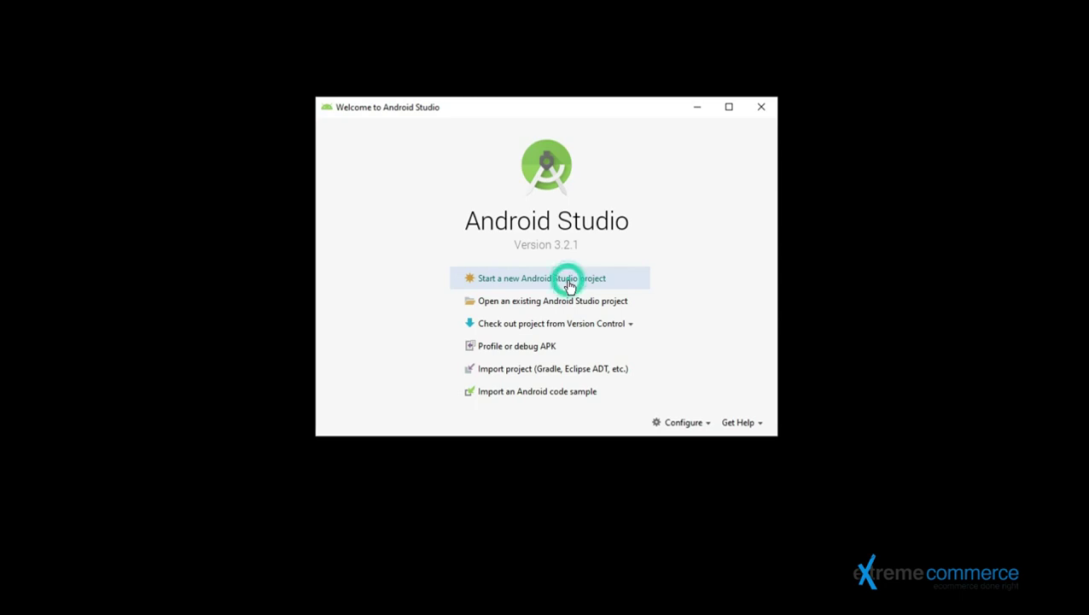
{"action": "type", "text": "Hello World Application"}
{"action": "key", "text": "ctrl+Left"}
{"action": "key", "text": "ctrl+Left"}
{"action": "key", "text": "ctrl+Left"}
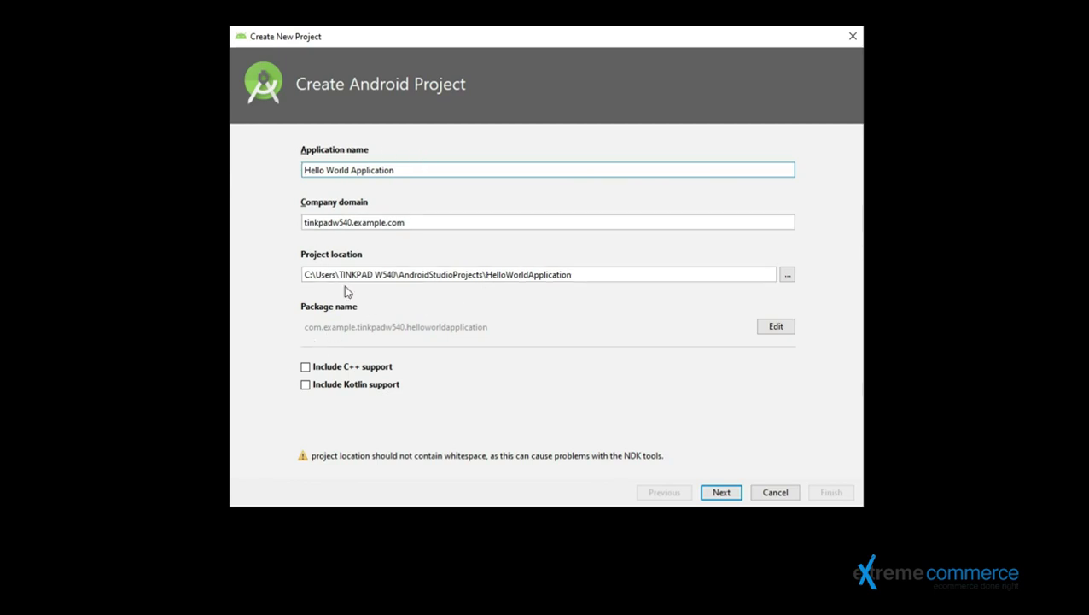
{"action": "left_click", "coordinate": [717, 495]}
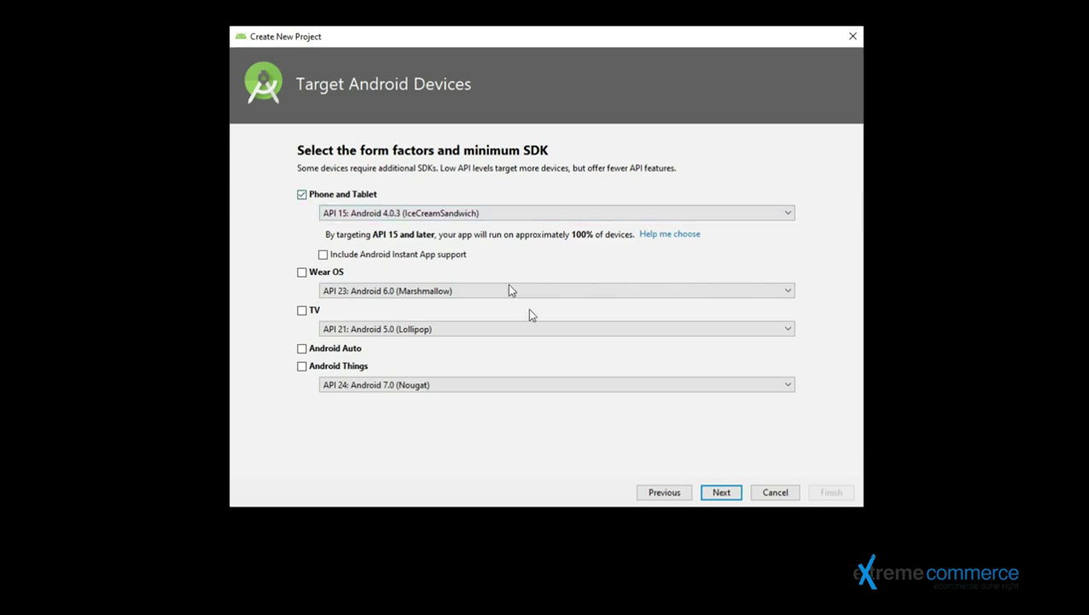
{"action": "left_click", "coordinate": [716, 491]}
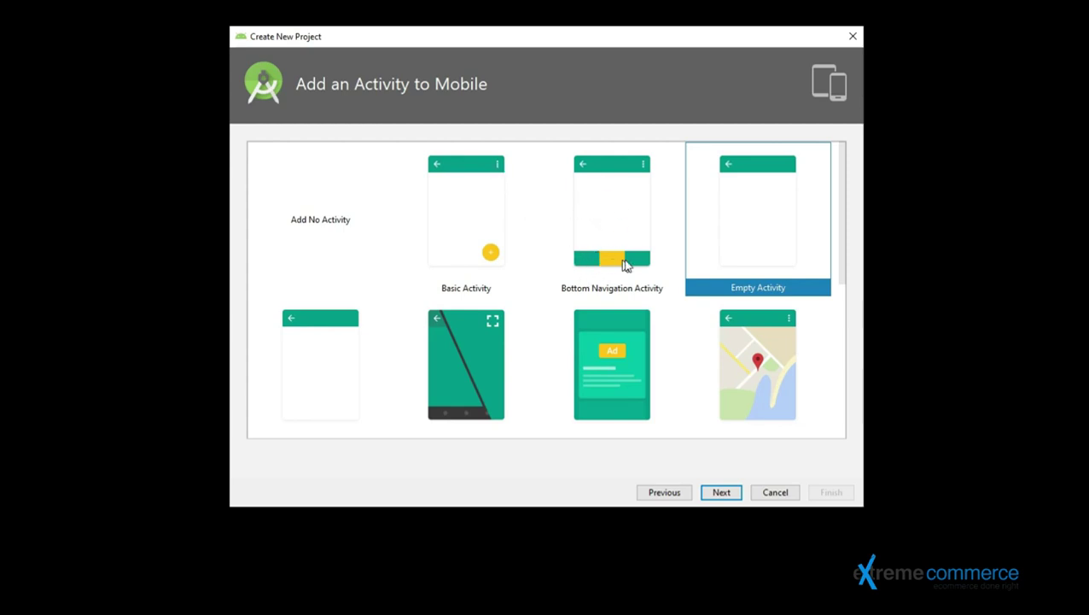
Step: Look through the available activity templates and choose Empty Activity for the project
{"action": "scroll", "coordinate": [687, 247], "scroll_direction": "down", "scroll_amount": 1}
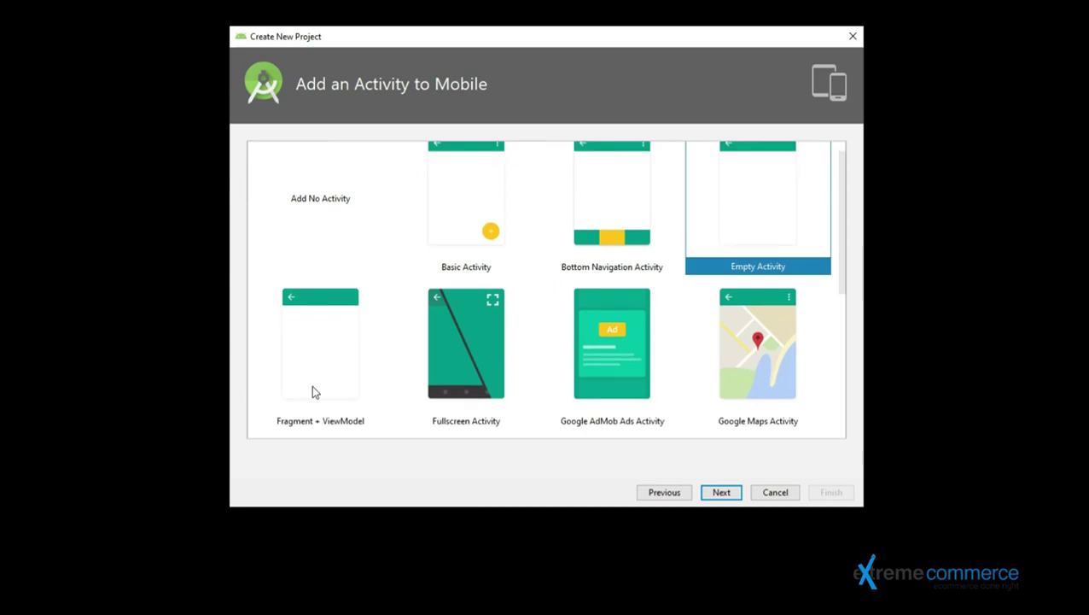
{"action": "scroll", "coordinate": [311, 385], "scroll_direction": "down", "scroll_amount": 1}
{"action": "scroll", "coordinate": [341, 312], "scroll_direction": "down", "scroll_amount": 8}
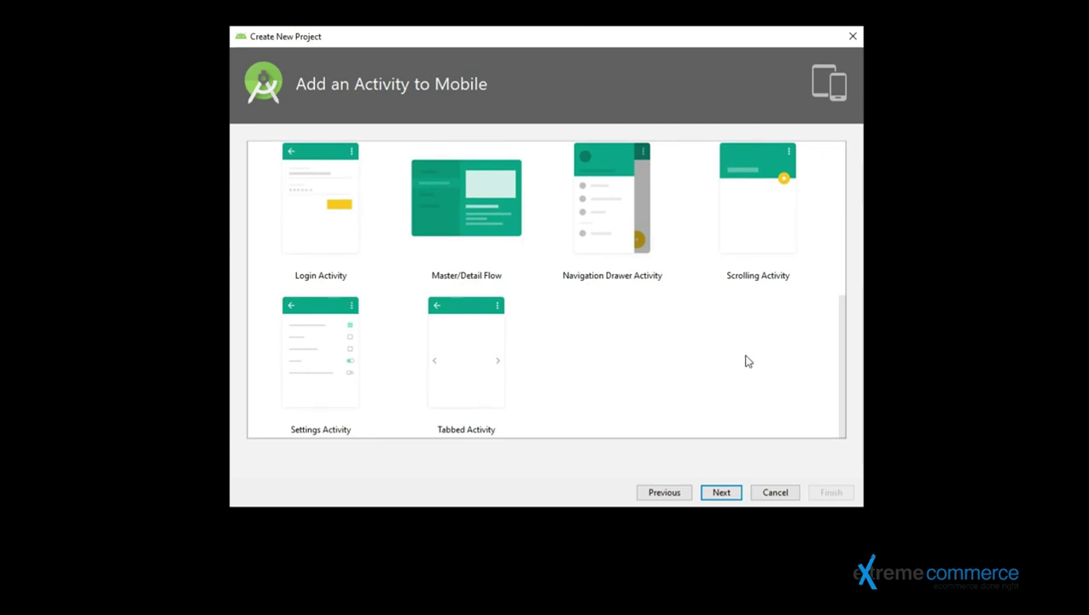
{"action": "scroll", "coordinate": [557, 349], "scroll_direction": "up", "scroll_amount": 8}
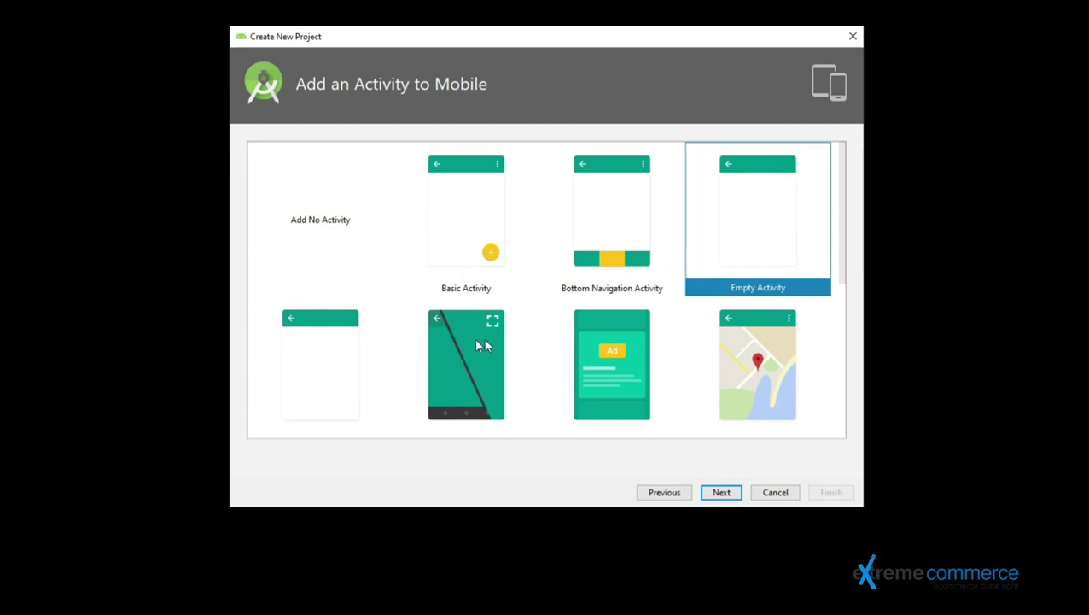
{"action": "left_click", "coordinate": [729, 229]}
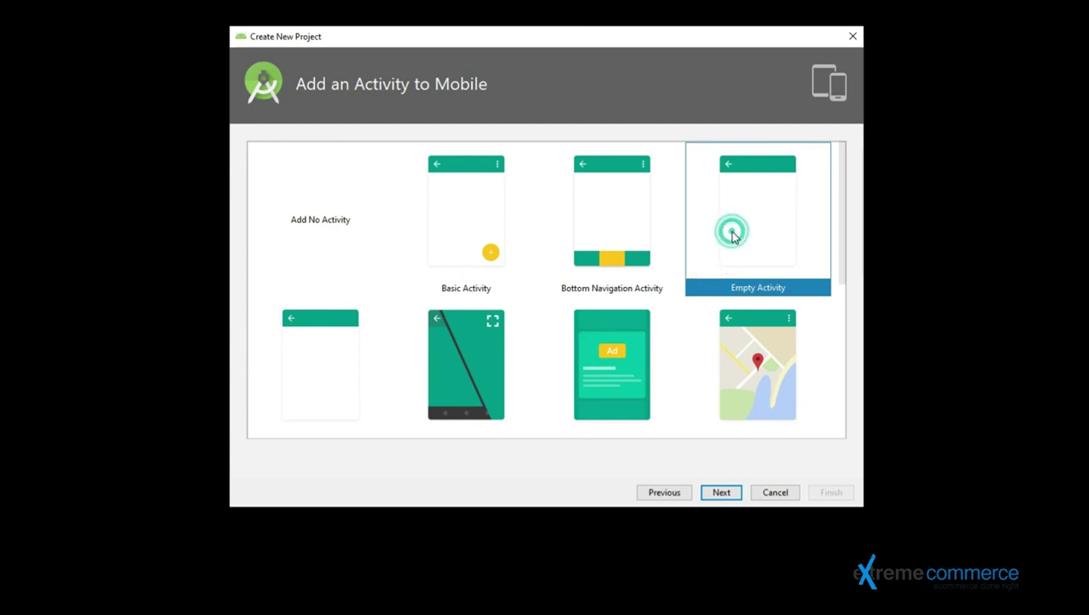
{"action": "left_click", "coordinate": [717, 495]}
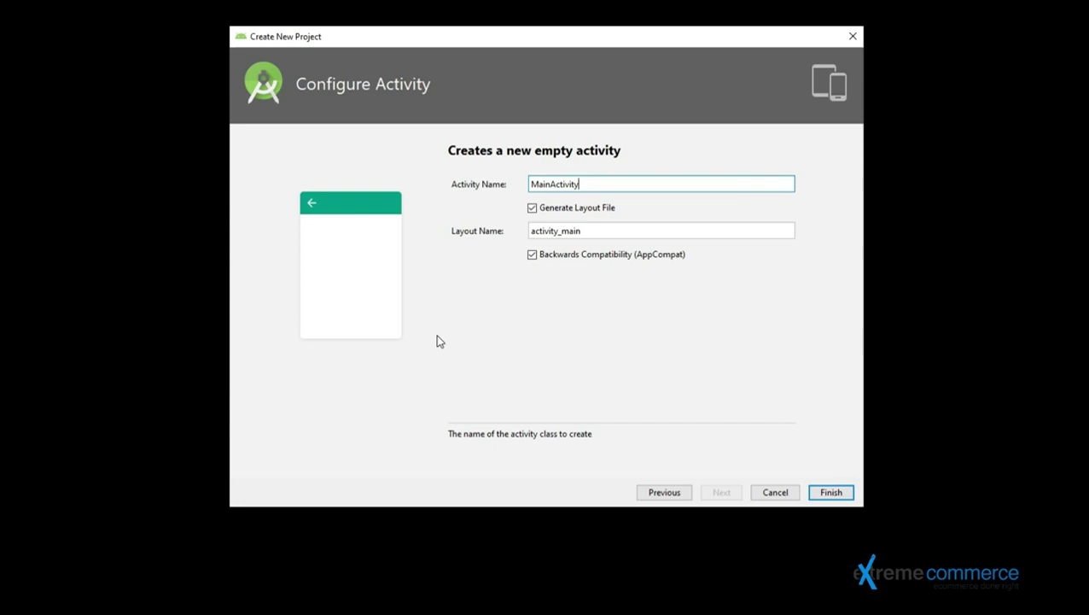
Step: Keep MainActivity as the activity name and activity_main as the generated layout's name, with backwards compatibility enabled, and create the project
{"action": "left_click", "coordinate": [544, 185]}
{"action": "double_click", "coordinate": [544, 185]}
{"action": "double_click", "coordinate": [574, 185]}
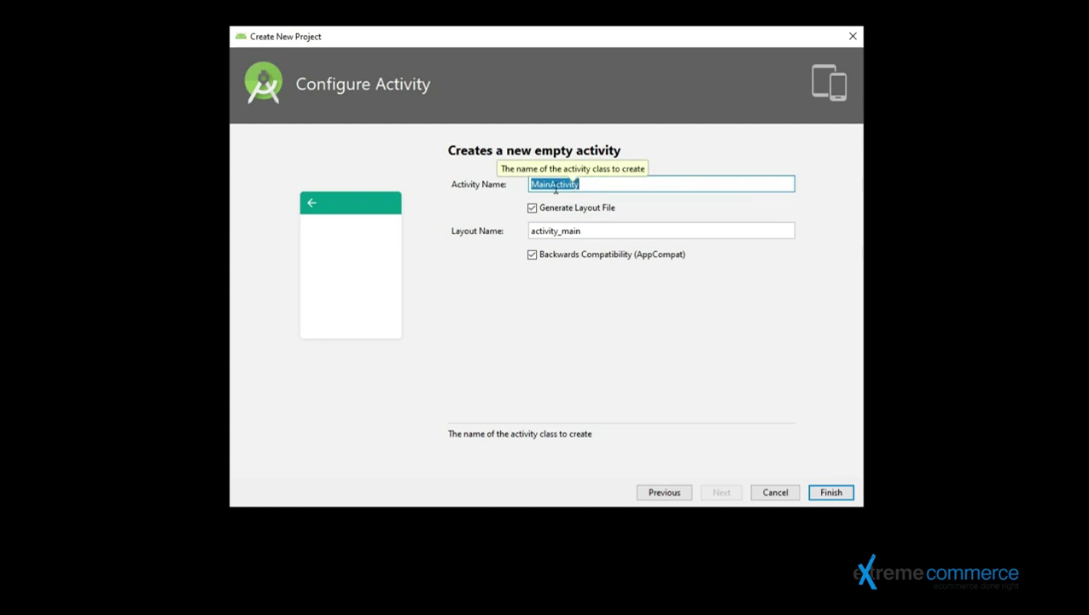
{"action": "double_click", "coordinate": [550, 183]}
{"action": "left_click", "coordinate": [533, 185]}
{"action": "double_click", "coordinate": [551, 184]}
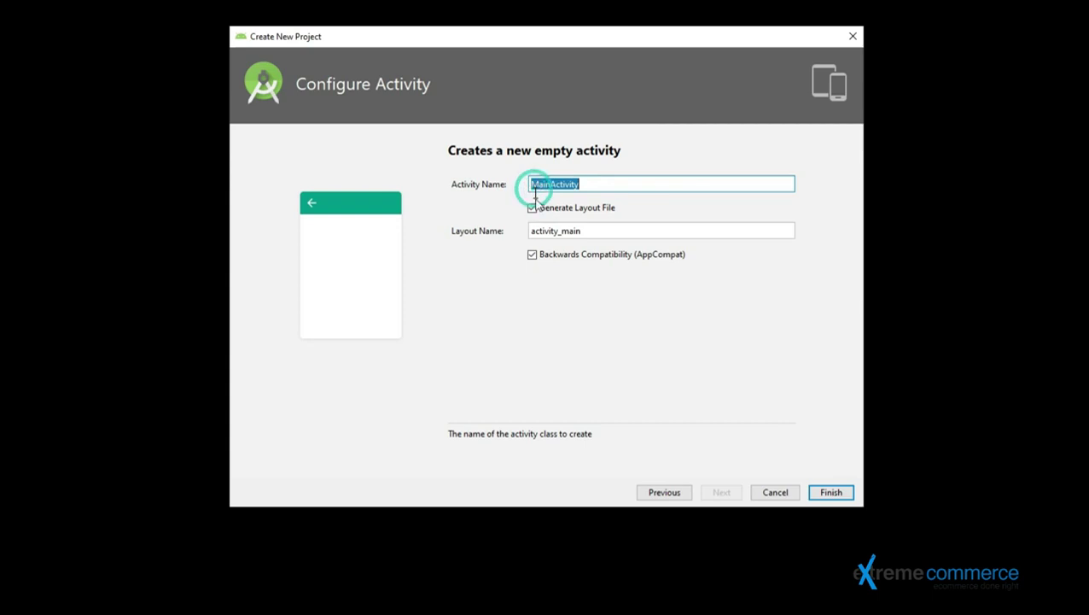
{"action": "left_click", "coordinate": [564, 304]}
{"action": "left_click", "coordinate": [691, 301]}
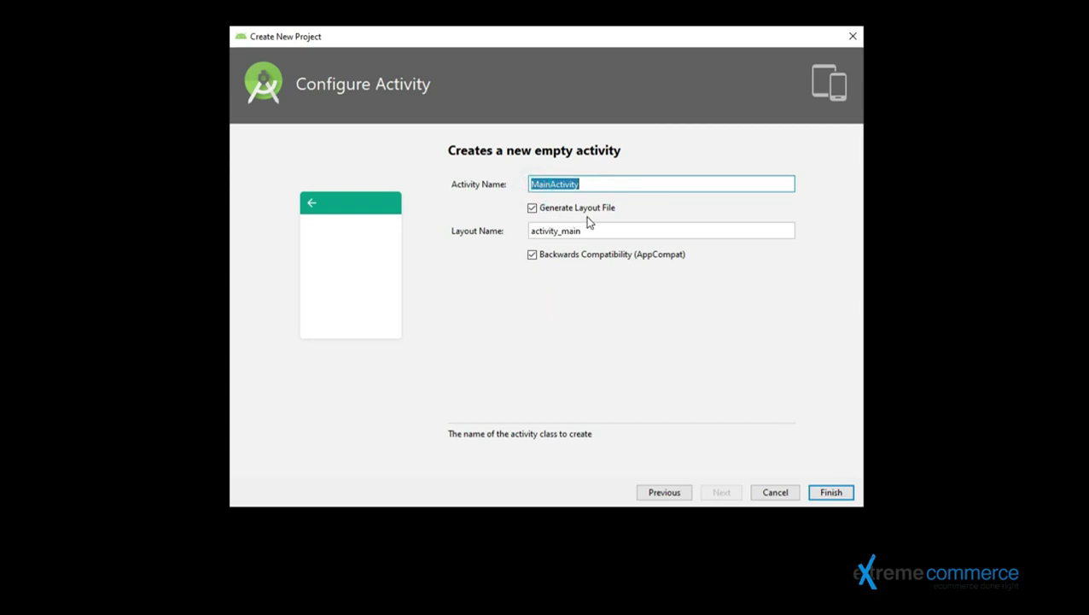
{"action": "left_click", "coordinate": [553, 183]}
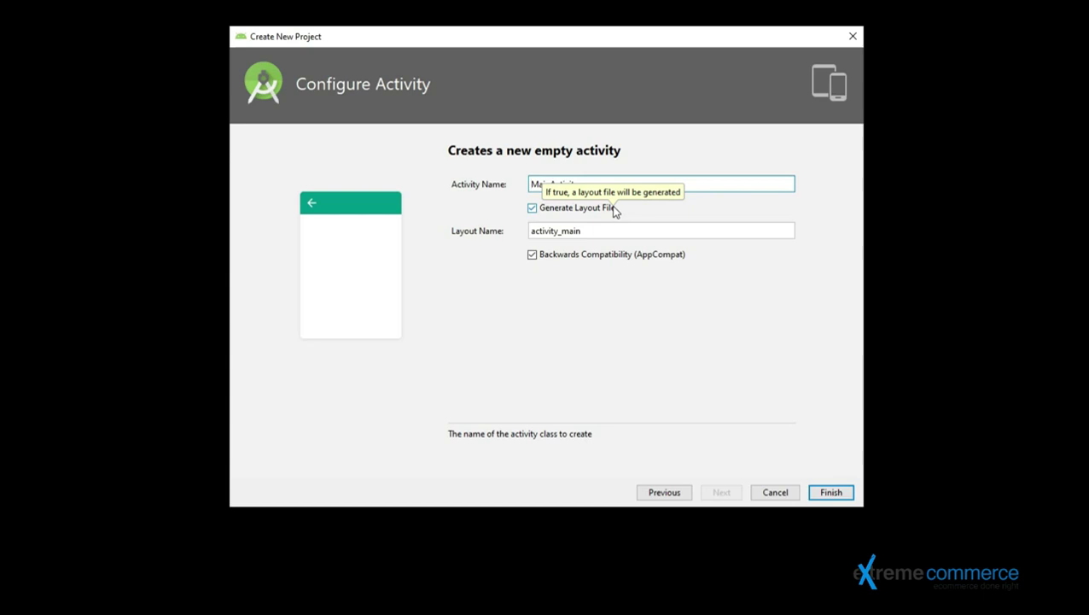
{"action": "left_click", "coordinate": [560, 233]}
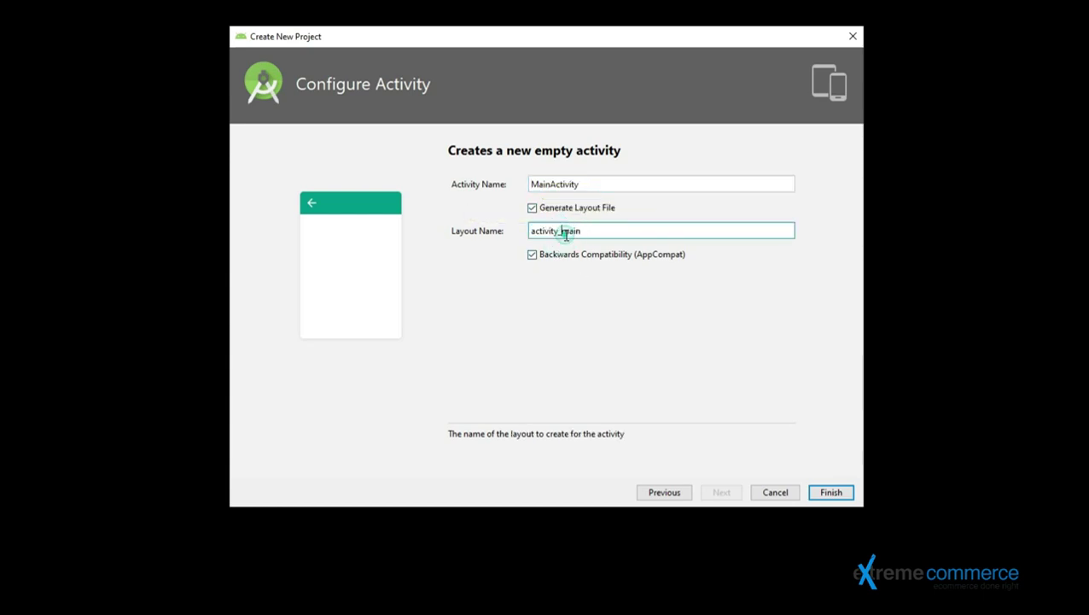
{"action": "left_click_drag", "start_coordinate": [530, 231], "coordinate": [609, 236]}
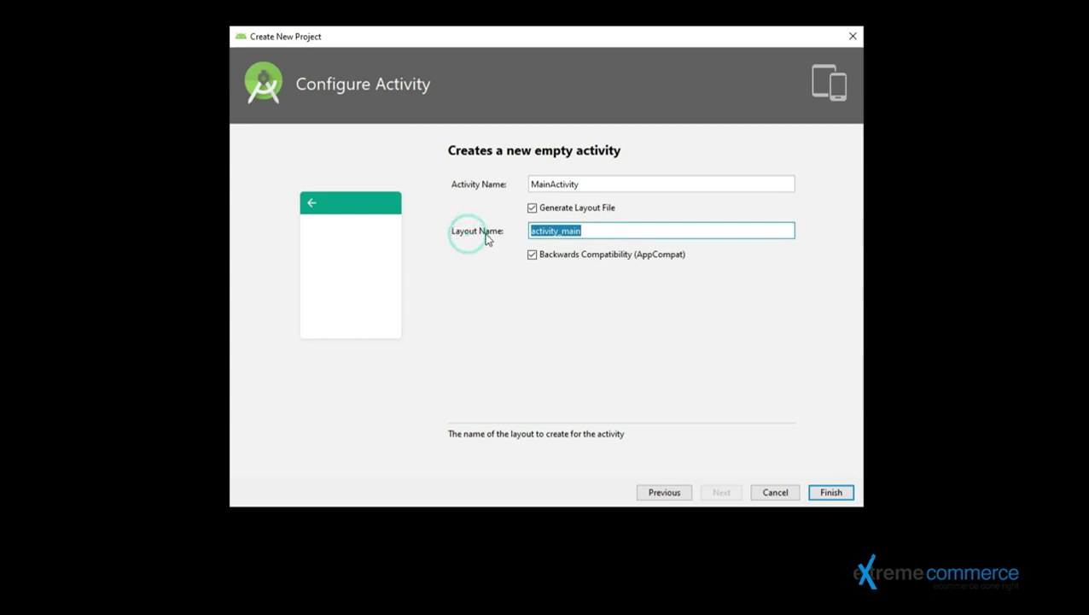
{"action": "left_click_drag", "start_coordinate": [530, 229], "coordinate": [612, 232]}
{"action": "left_click", "coordinate": [603, 232]}
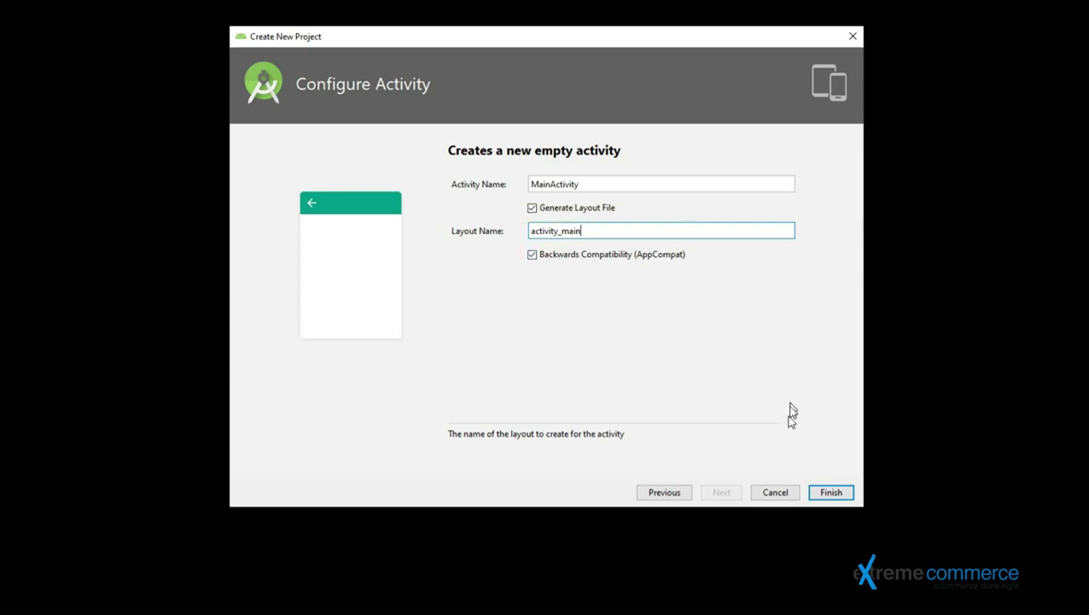
{"action": "left_click", "coordinate": [833, 499]}
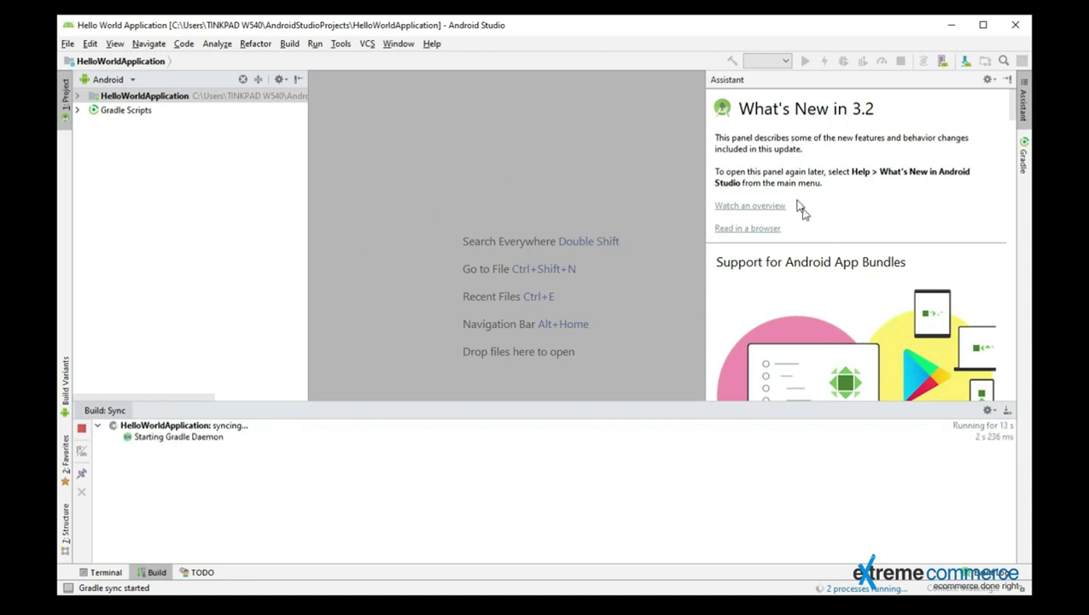
Step: Skim the What's New in 3.2 notes and hide the Assistant pane
{"action": "scroll", "coordinate": [833, 141], "scroll_direction": "down", "scroll_amount": 3}
{"action": "scroll", "coordinate": [846, 151], "scroll_direction": "up", "scroll_amount": 3}
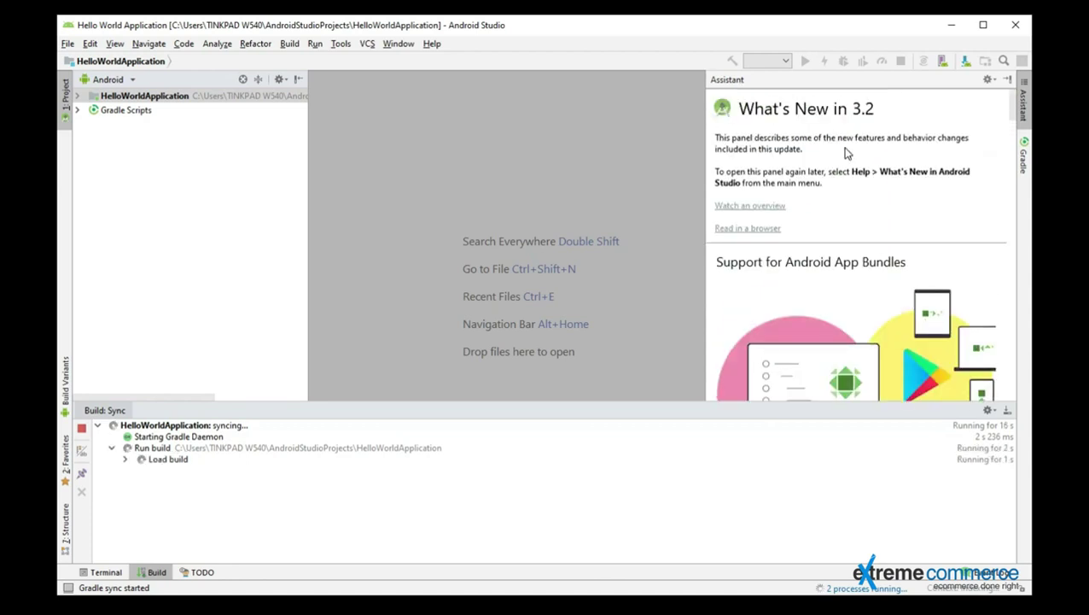
{"action": "left_click", "coordinate": [1008, 80]}
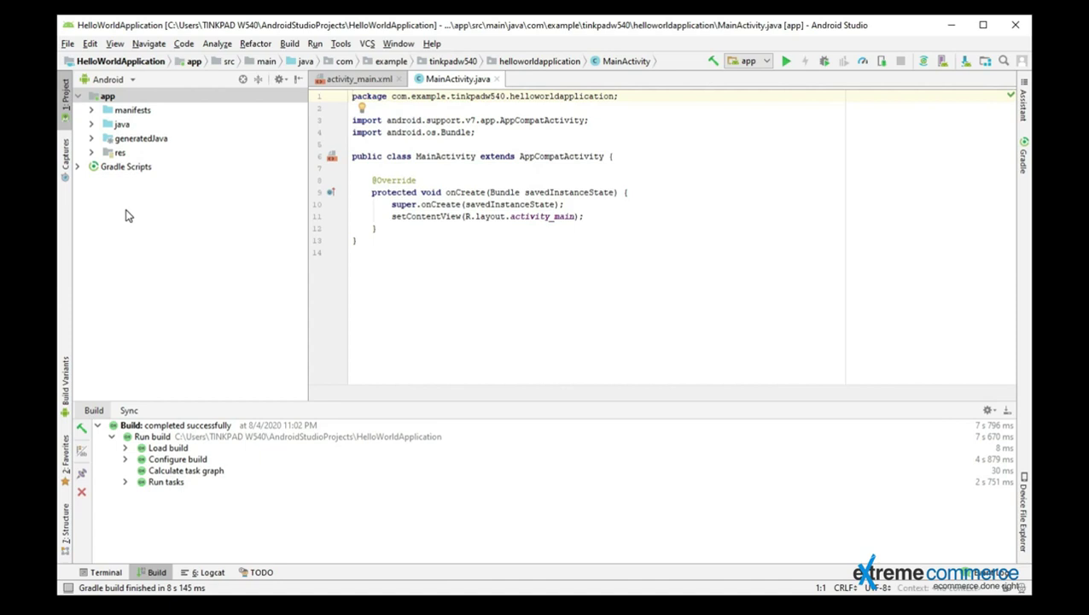
Step: Examine the project's structure by collapsing and re-expanding the app module and selecting its manifests, java and res folders
{"action": "left_click", "coordinate": [79, 97]}
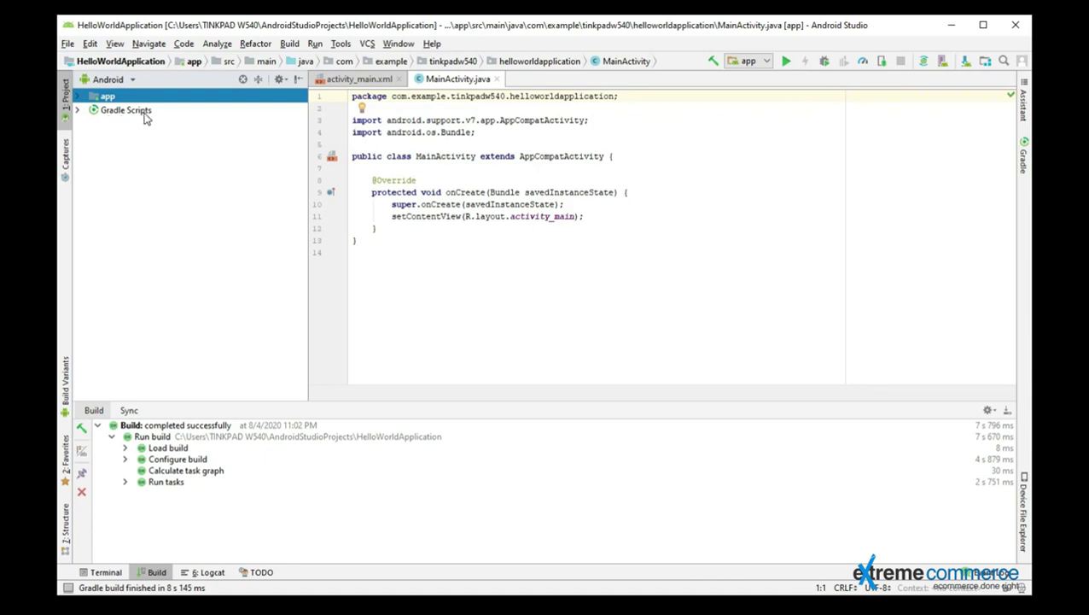
{"action": "left_click", "coordinate": [42, 455]}
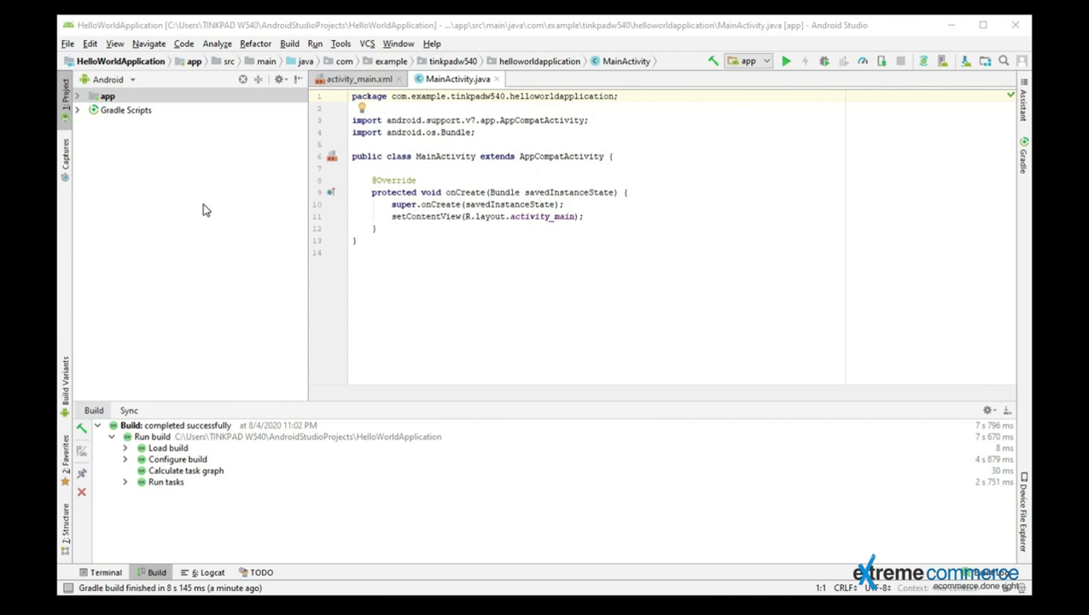
{"action": "left_click", "coordinate": [126, 177]}
{"action": "left_click", "coordinate": [79, 98]}
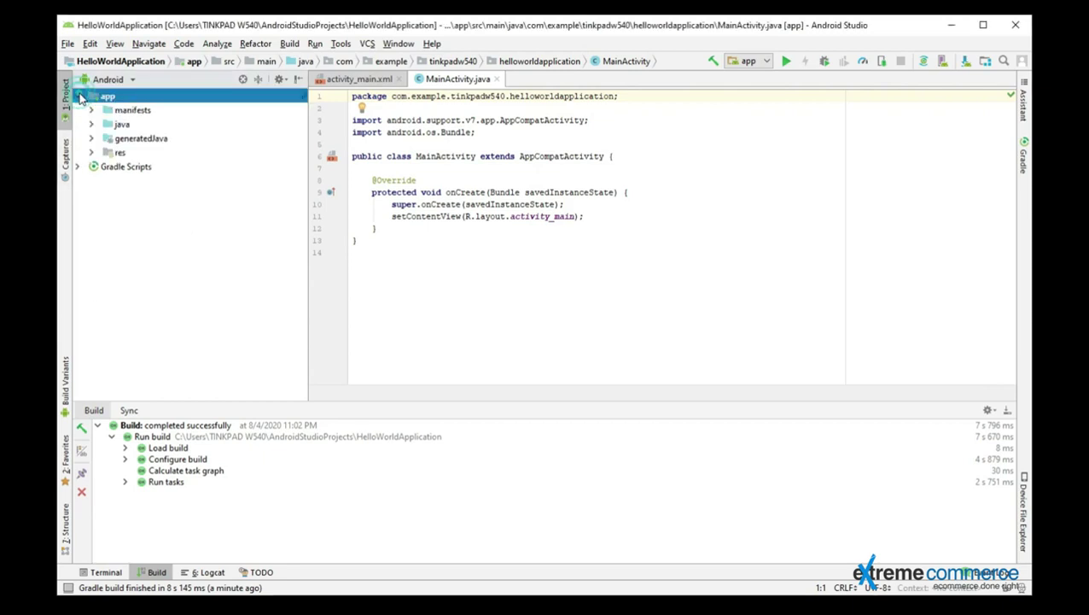
{"action": "left_click", "coordinate": [128, 111]}
{"action": "left_click", "coordinate": [124, 128]}
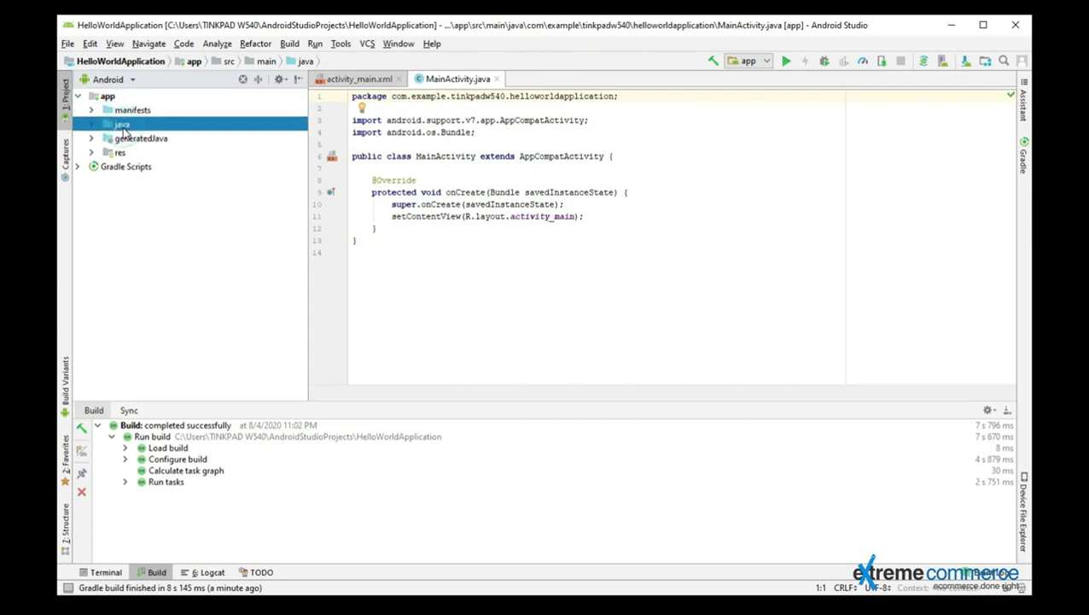
{"action": "left_click", "coordinate": [121, 157]}
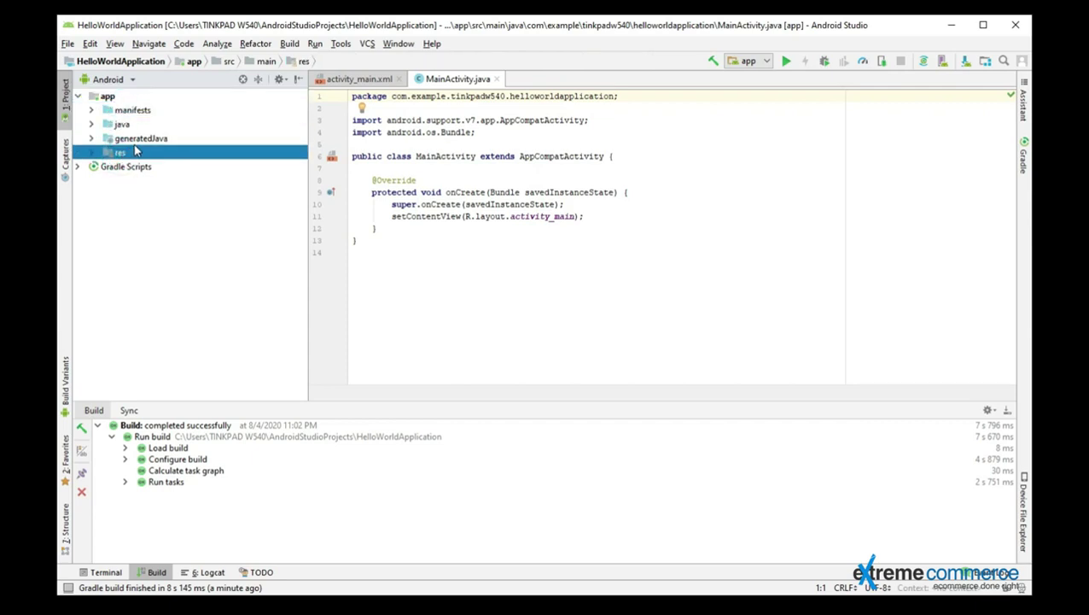
Step: Expand the res and java folders in the project tree and widen the project pane to fit the package names
{"action": "left_click", "coordinate": [143, 143]}
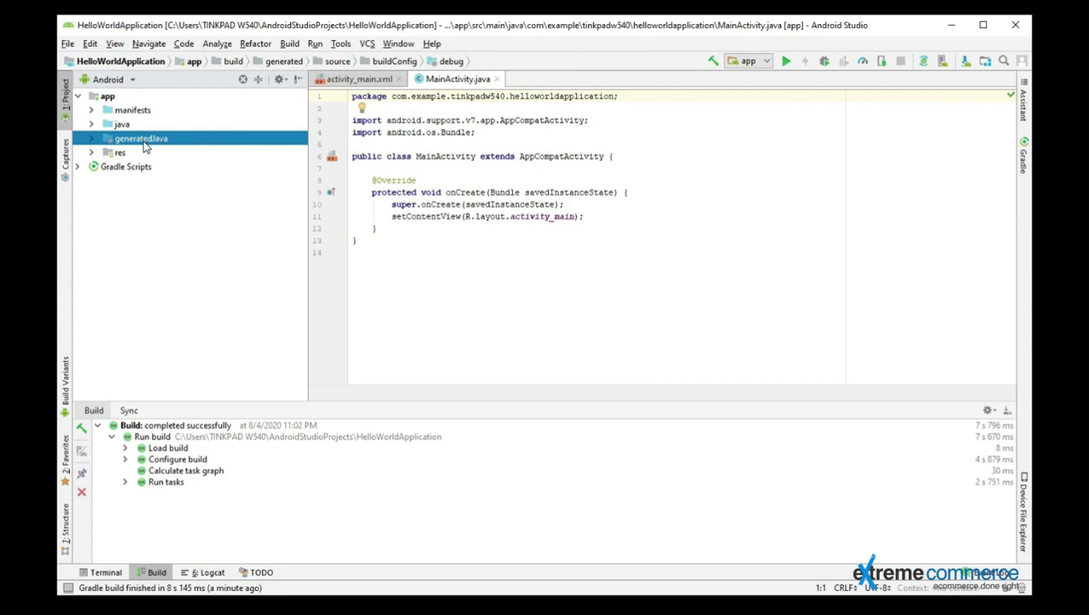
{"action": "double_click", "coordinate": [117, 152]}
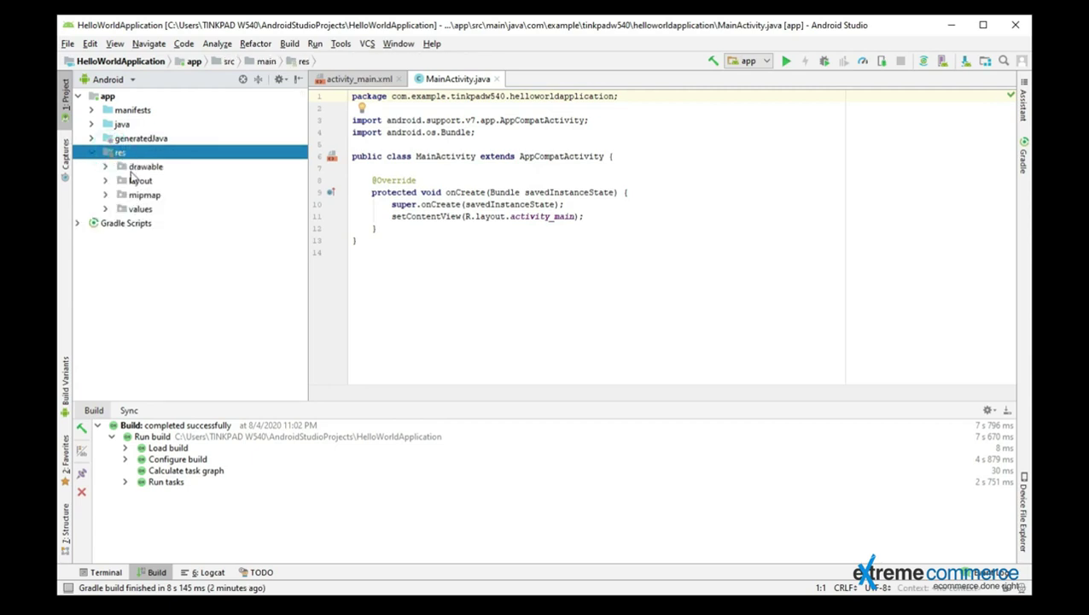
{"action": "double_click", "coordinate": [124, 125]}
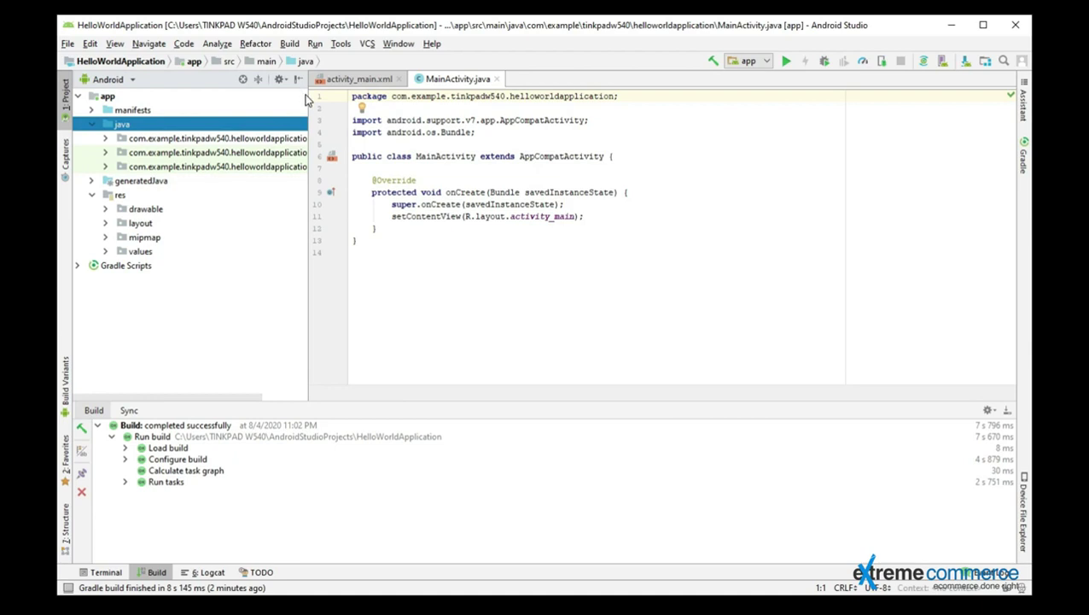
{"action": "left_click_drag", "start_coordinate": [308, 98], "coordinate": [418, 107]}
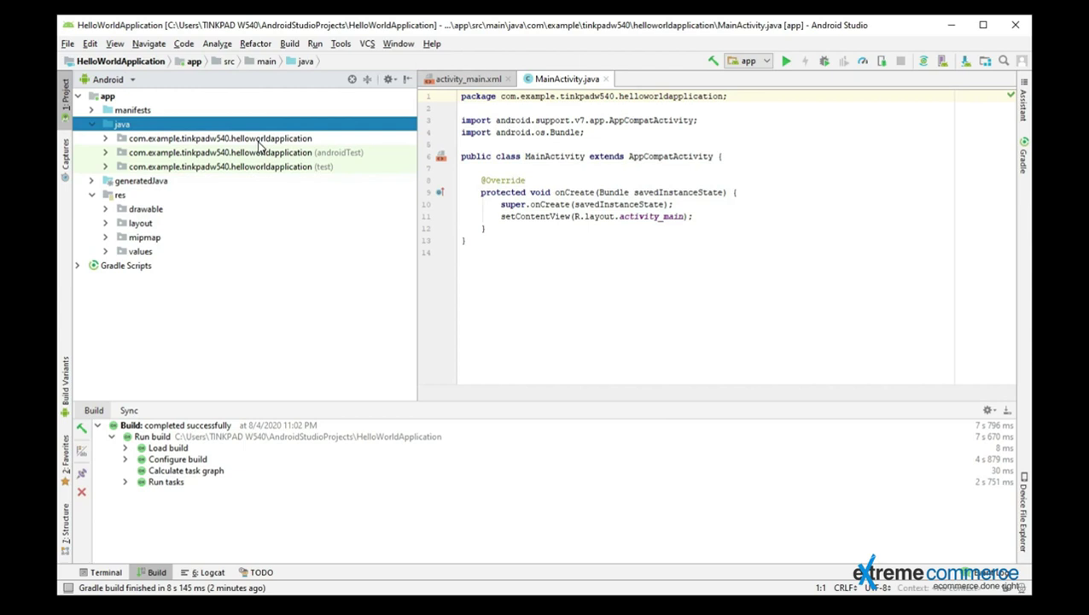
Step: Expand the main application package under java and open MainActivity in the code editor
{"action": "left_click", "coordinate": [105, 138]}
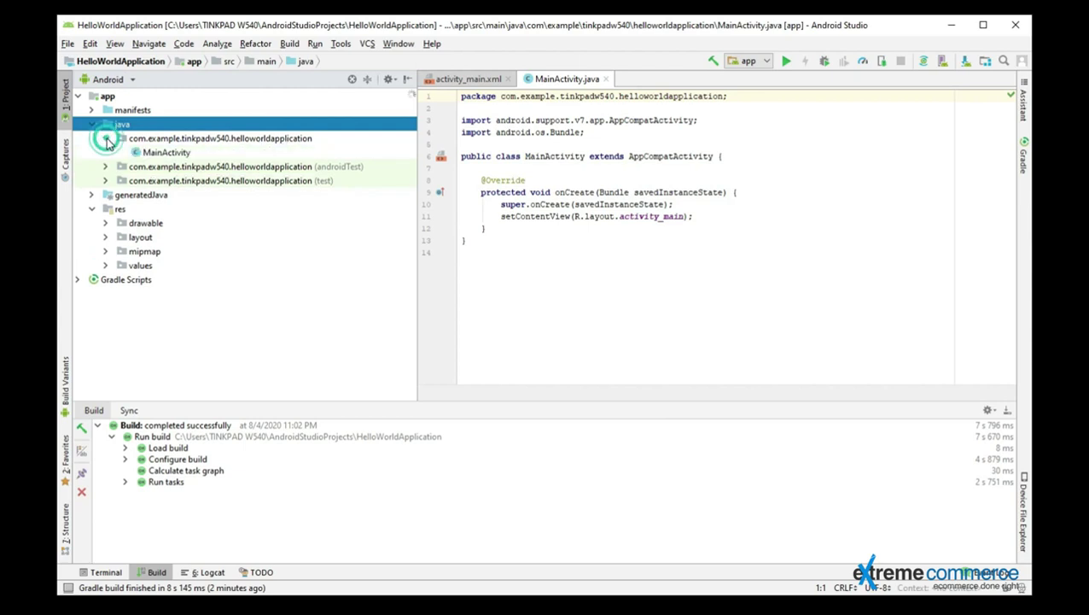
{"action": "left_click", "coordinate": [158, 152]}
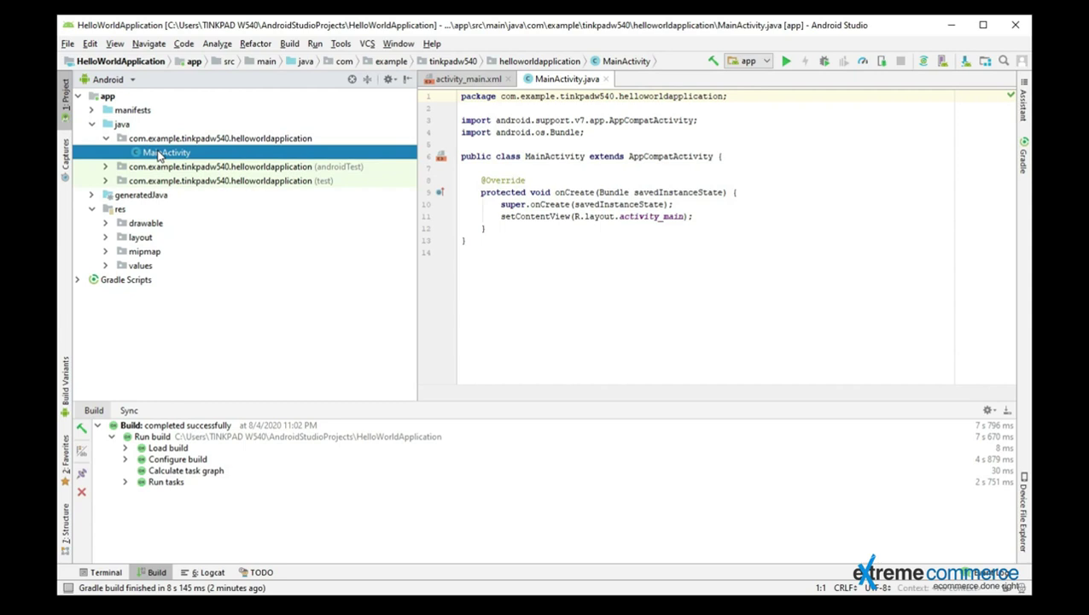
{"action": "double_click", "coordinate": [159, 153]}
{"action": "left_click", "coordinate": [645, 106]}
{"action": "left_click", "coordinate": [646, 265]}
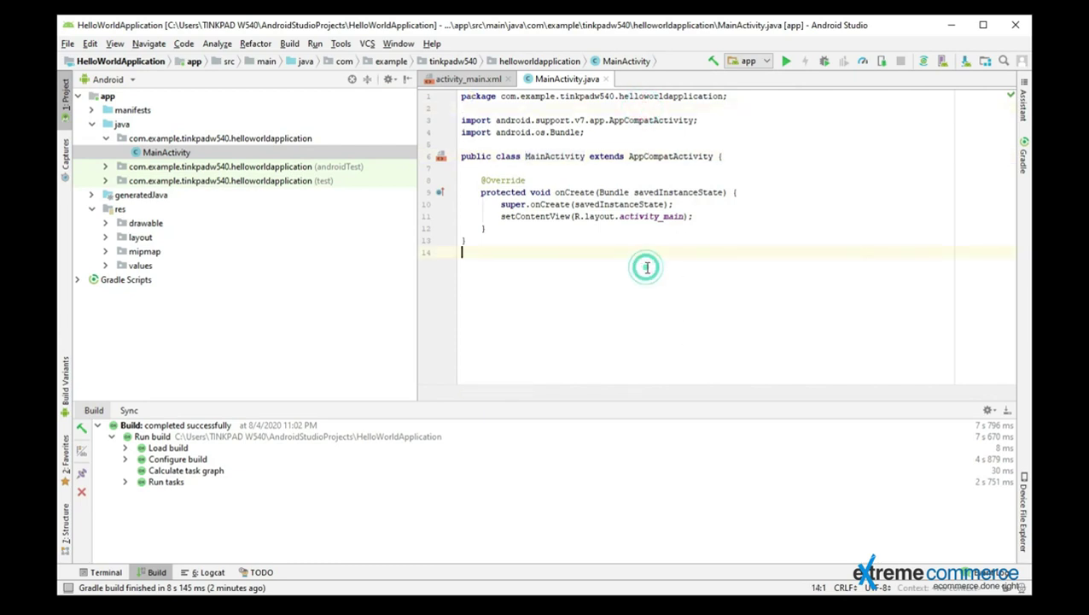
Step: Expand the drawable, layout and values folders under res, and check the contents of mipmap before collapsing it
{"action": "double_click", "coordinate": [144, 225]}
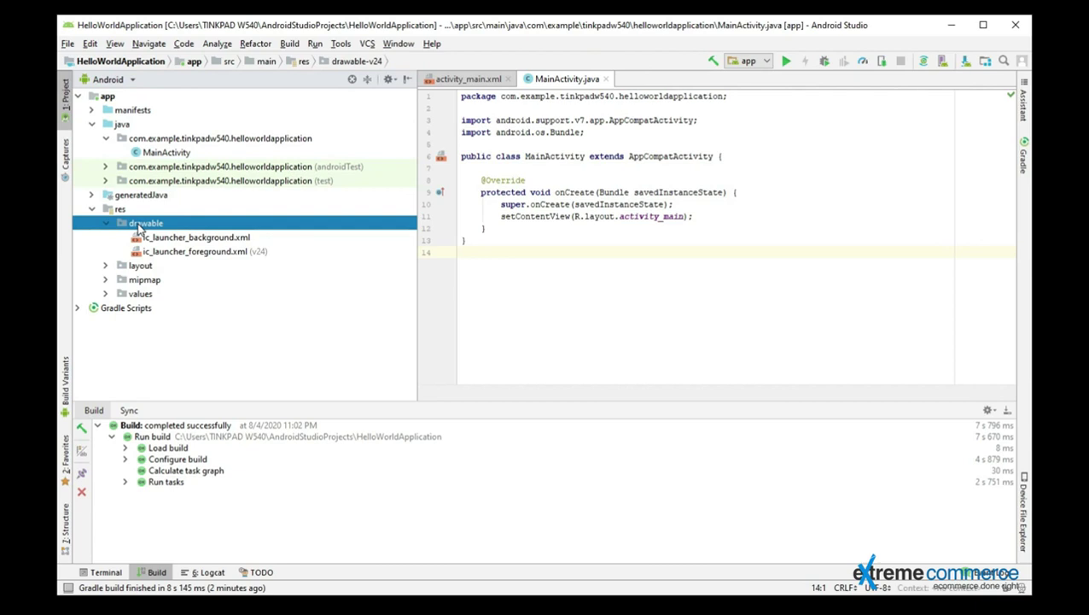
{"action": "double_click", "coordinate": [140, 269]}
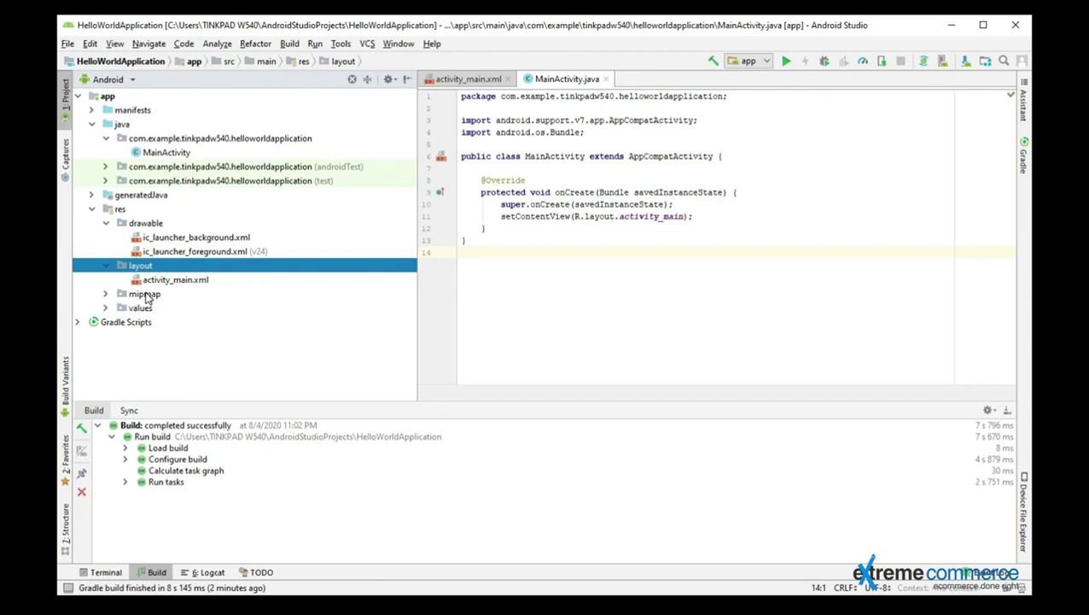
{"action": "double_click", "coordinate": [147, 296]}
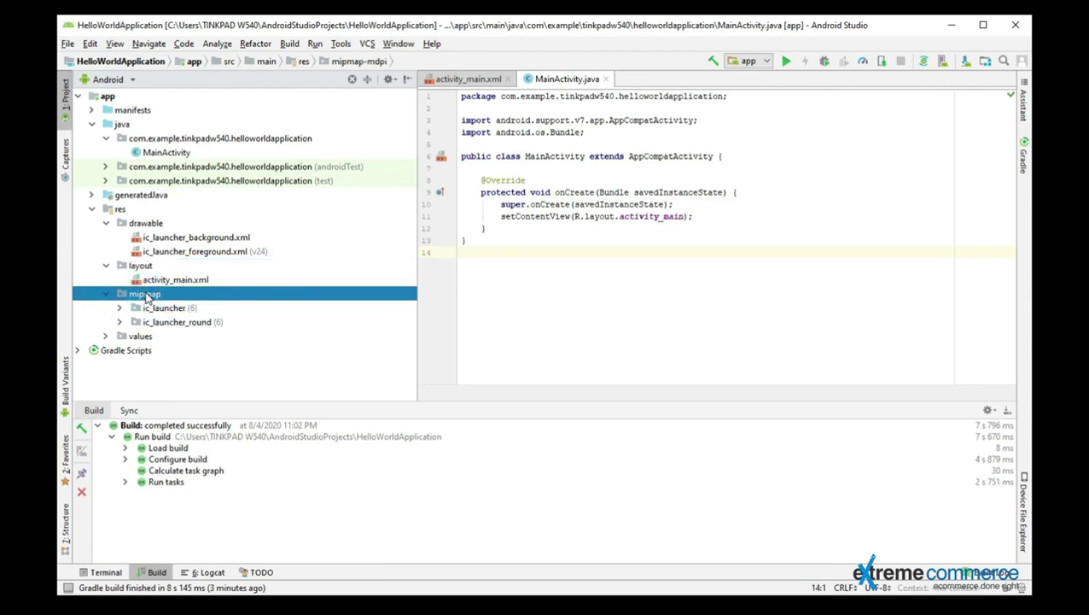
{"action": "double_click", "coordinate": [147, 296]}
{"action": "double_click", "coordinate": [141, 307]}
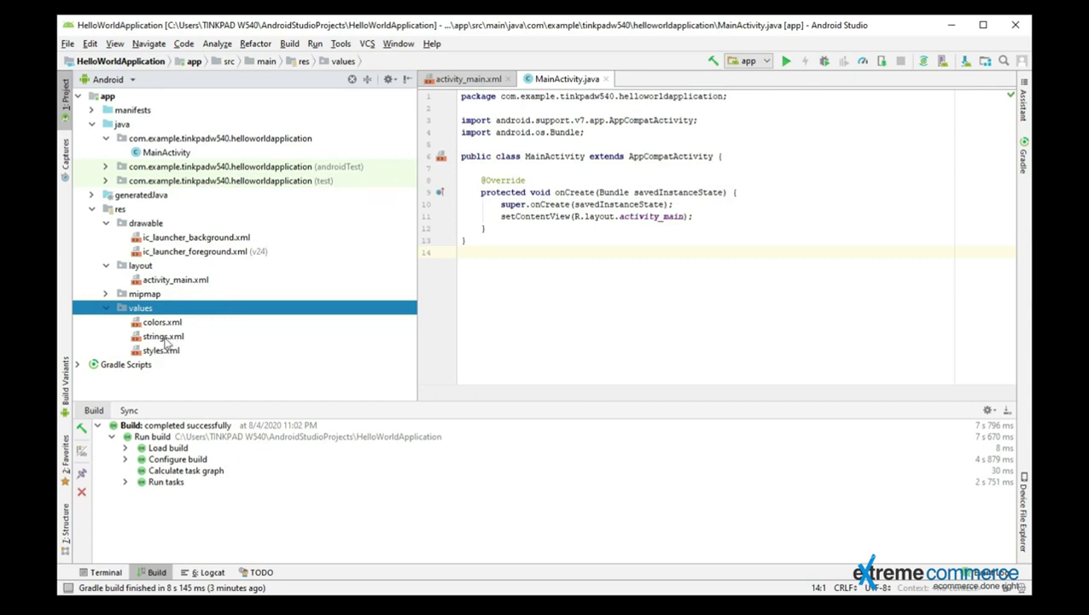
Step: Check the build variants available for the app module and the project's Favorites, hiding both again
{"action": "left_click", "coordinate": [67, 385]}
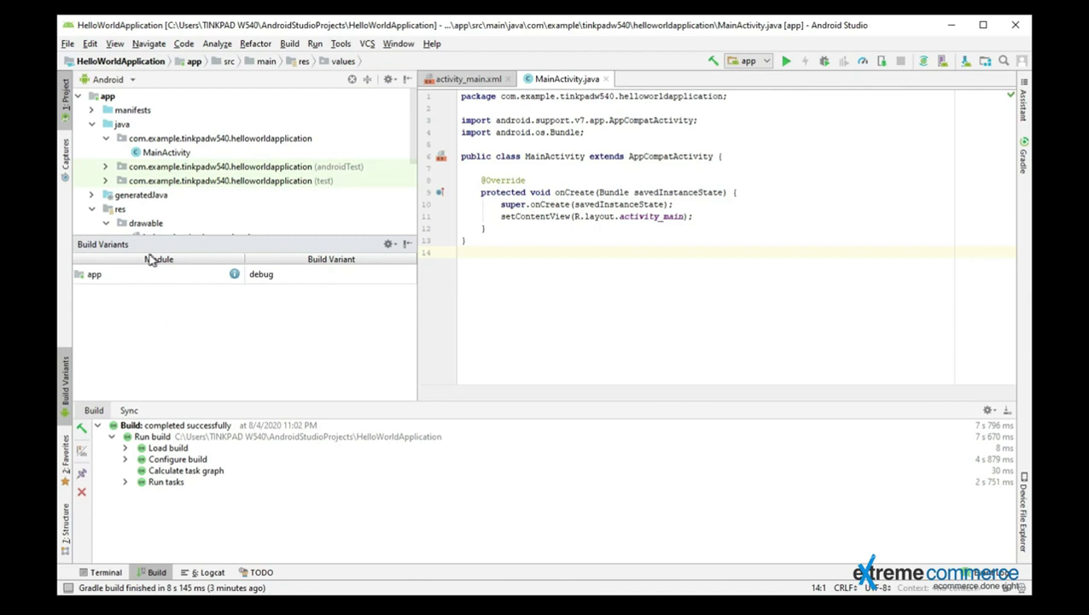
{"action": "left_click", "coordinate": [289, 330]}
{"action": "left_click", "coordinate": [349, 279]}
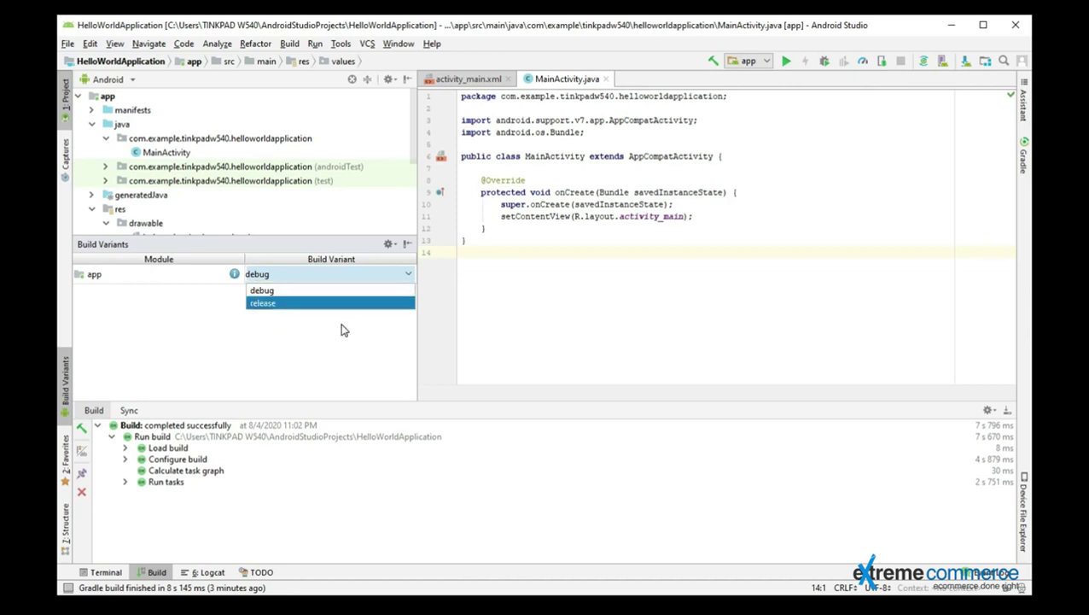
{"action": "left_click", "coordinate": [314, 356]}
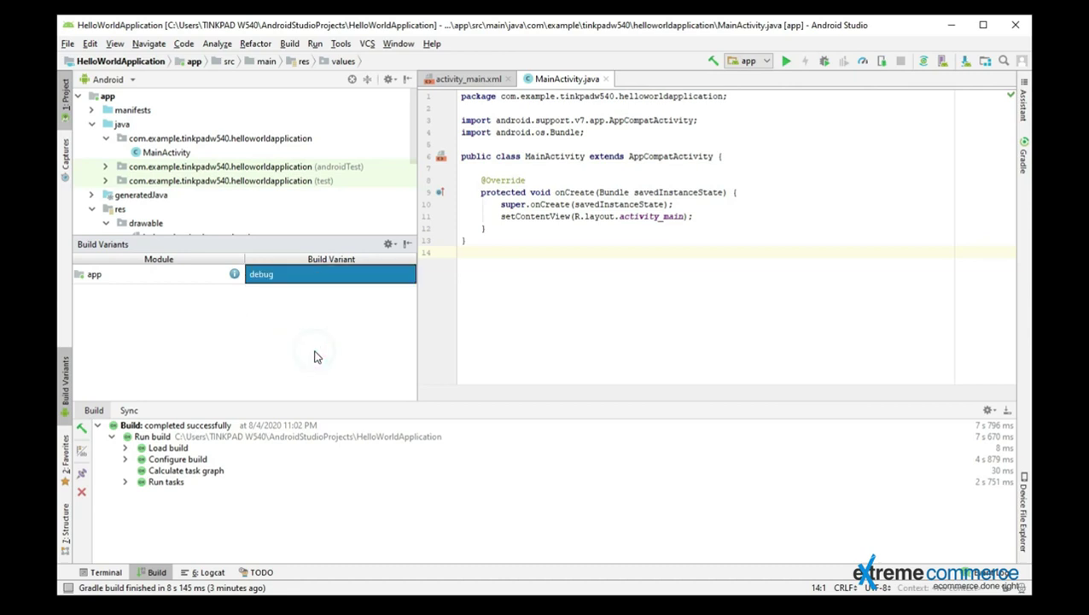
{"action": "left_click", "coordinate": [314, 357]}
{"action": "left_click", "coordinate": [65, 393]}
{"action": "left_click", "coordinate": [62, 438]}
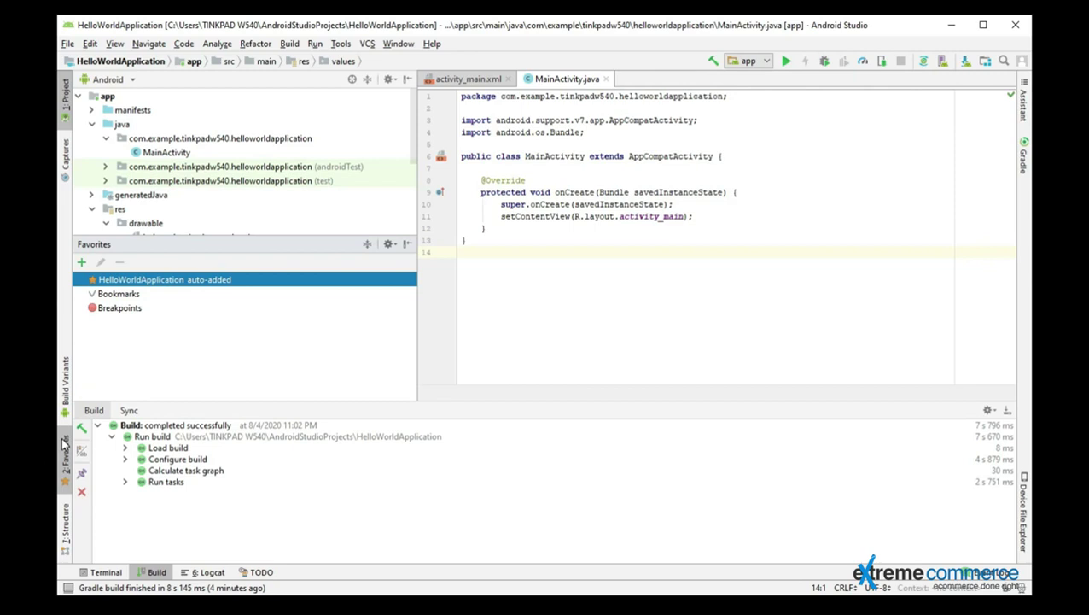
{"action": "left_click", "coordinate": [62, 442]}
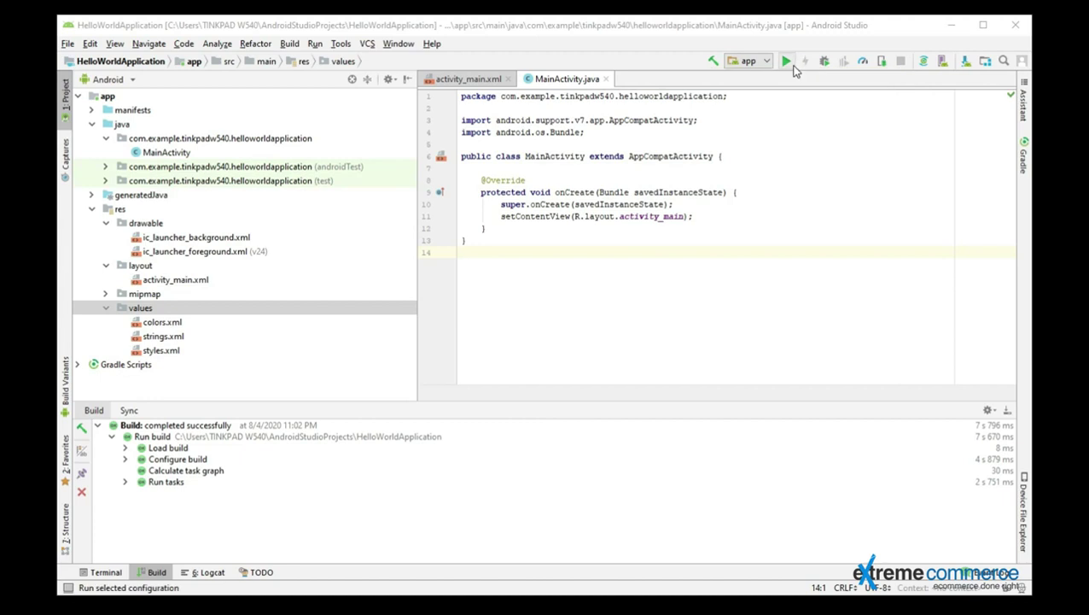
Step: Select app as the run configuration and try to run it
{"action": "left_click", "coordinate": [749, 64]}
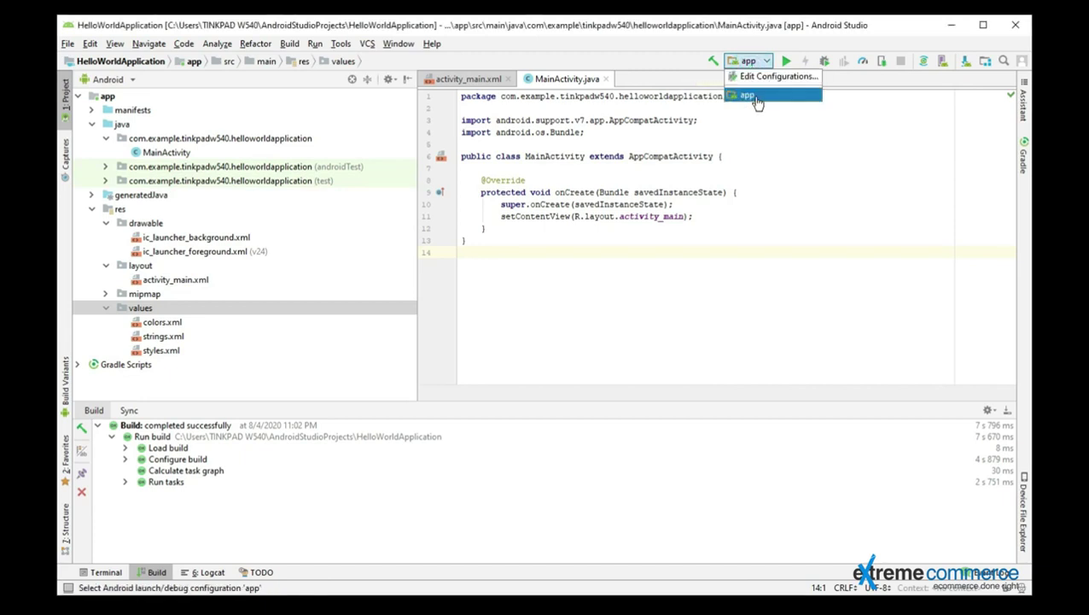
{"action": "left_click", "coordinate": [755, 98]}
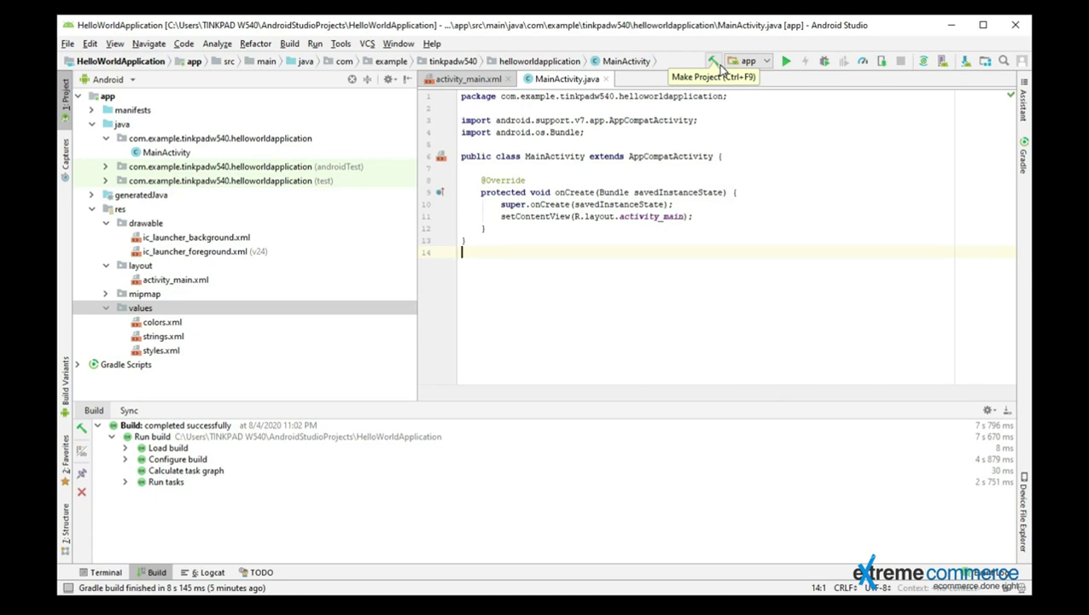
{"action": "left_click", "coordinate": [784, 61]}
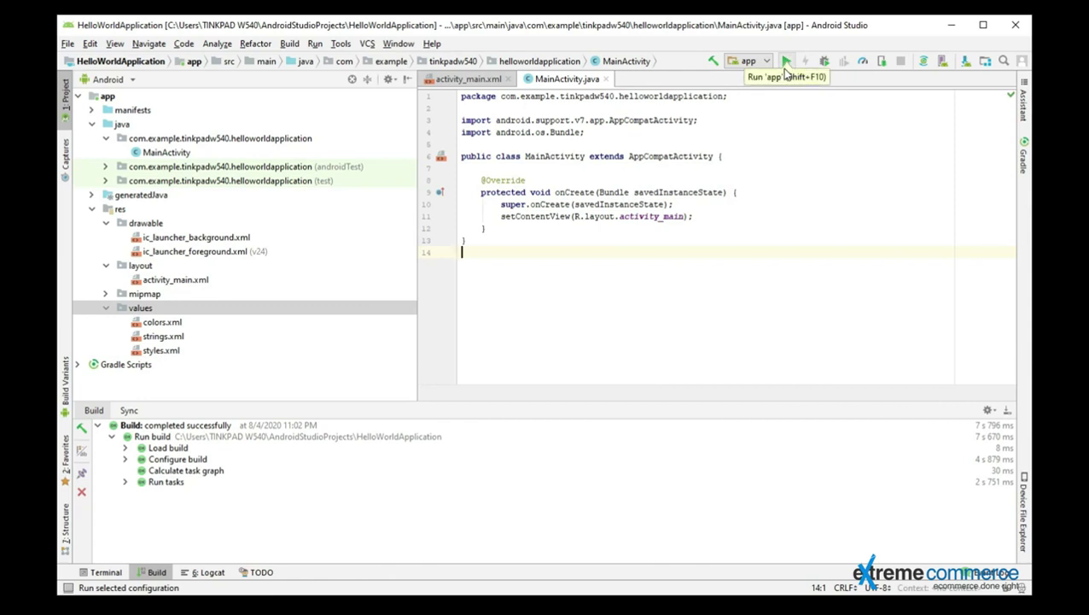
{"action": "left_click", "coordinate": [785, 61]}
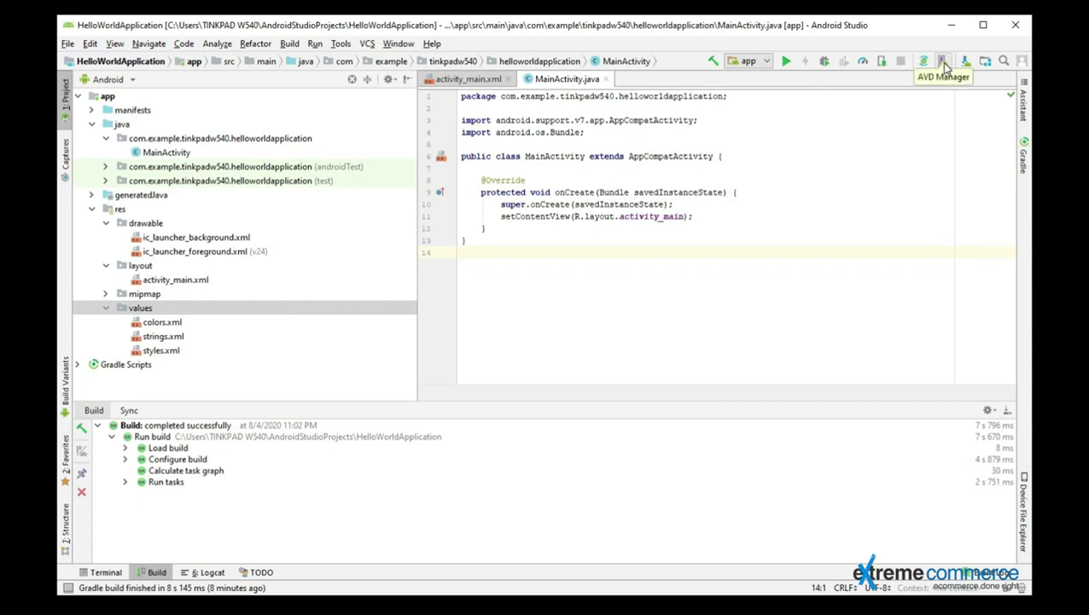
Step: Start creating a virtual device in the AVD Manager and look through the phone hardware definitions
{"action": "left_click", "coordinate": [941, 62]}
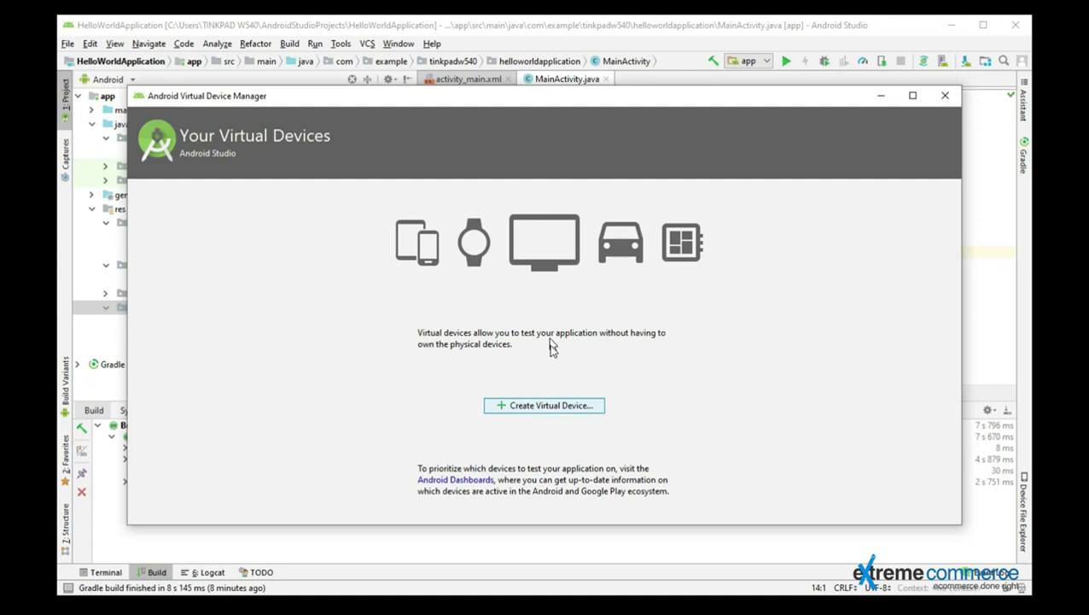
{"action": "left_click", "coordinate": [563, 412]}
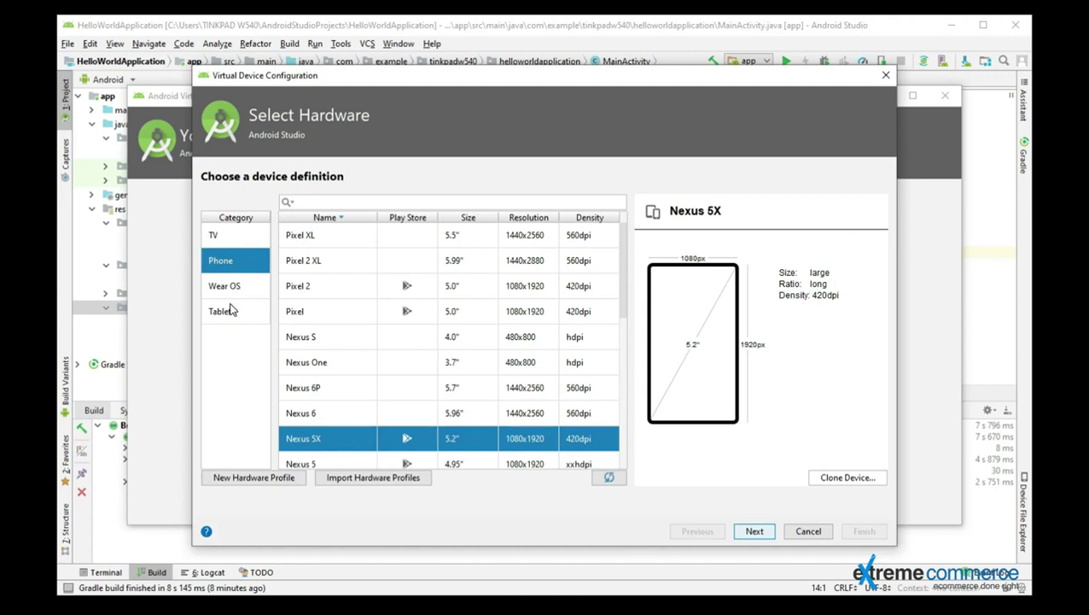
{"action": "scroll", "coordinate": [408, 373], "scroll_direction": "down", "scroll_amount": 1}
{"action": "scroll", "coordinate": [408, 373], "scroll_direction": "up", "scroll_amount": 1}
{"action": "scroll", "coordinate": [346, 290], "scroll_direction": "down", "scroll_amount": 1}
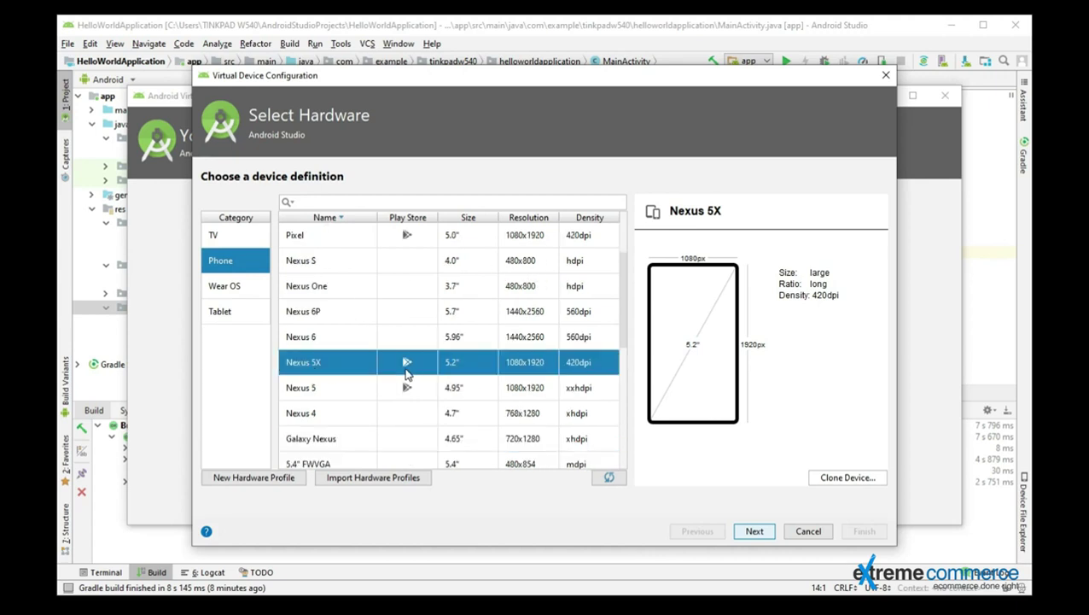
{"action": "scroll", "coordinate": [407, 373], "scroll_direction": "up", "scroll_amount": 1}
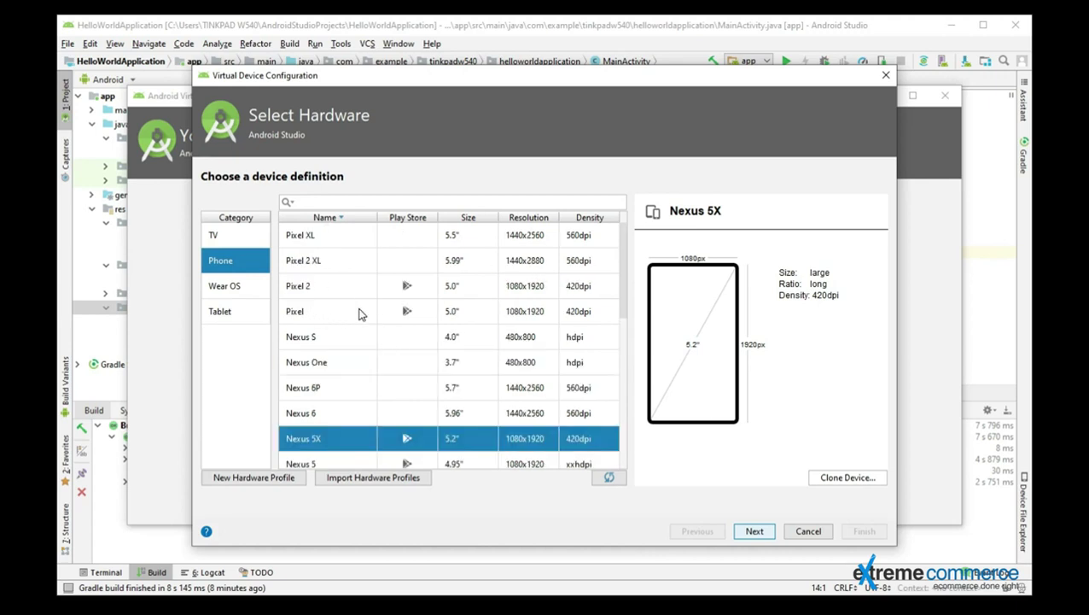
{"action": "scroll", "coordinate": [356, 299], "scroll_direction": "down", "scroll_amount": 5}
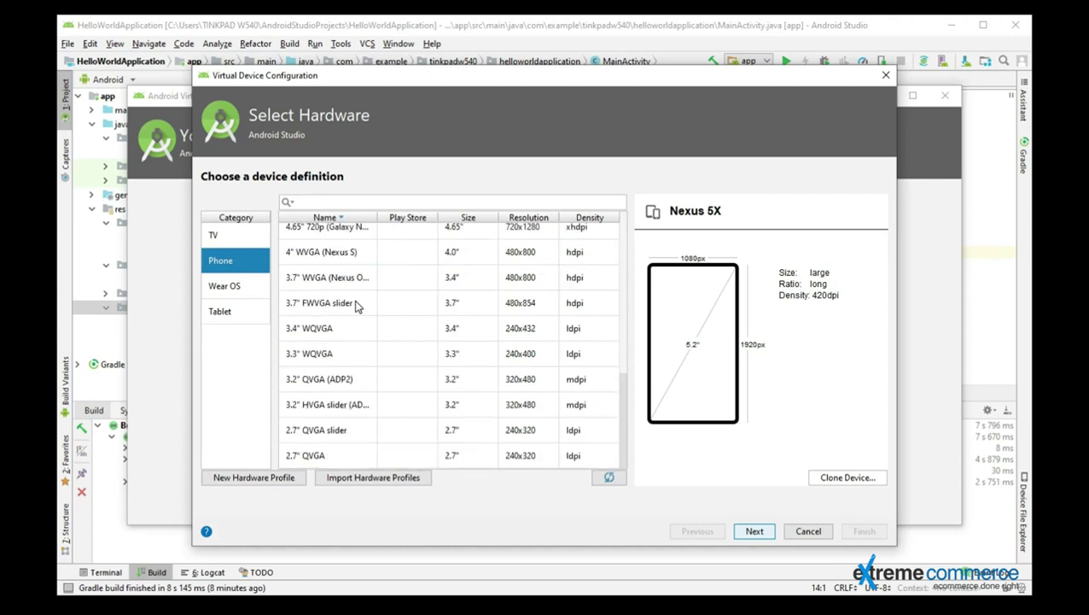
{"action": "scroll", "coordinate": [356, 306], "scroll_direction": "up", "scroll_amount": 5}
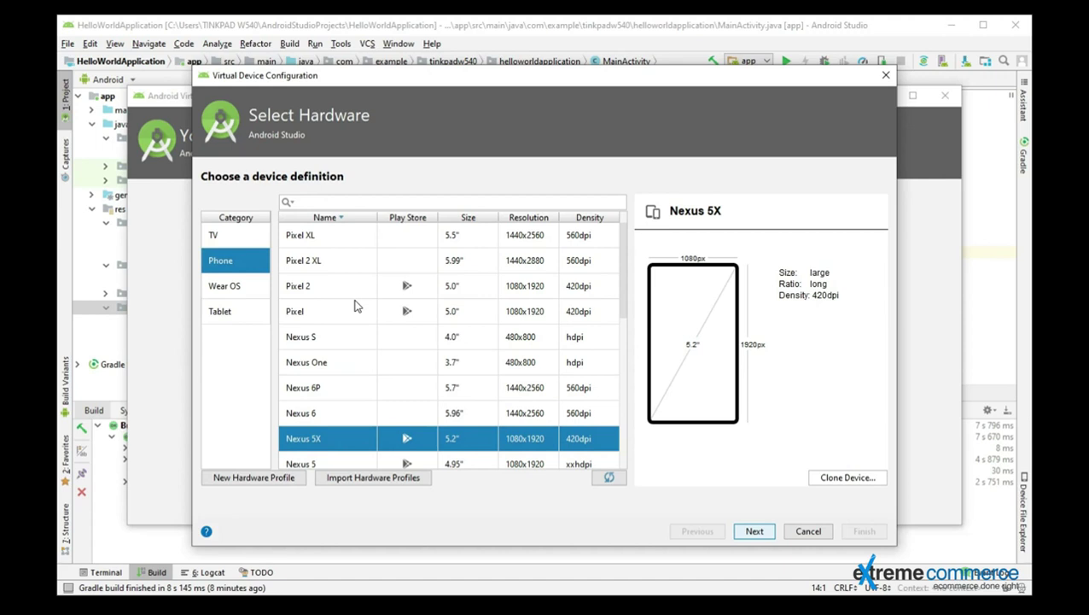
{"action": "scroll", "coordinate": [356, 306], "scroll_direction": "down", "scroll_amount": 5}
{"action": "scroll", "coordinate": [356, 305], "scroll_direction": "down", "scroll_amount": 2}
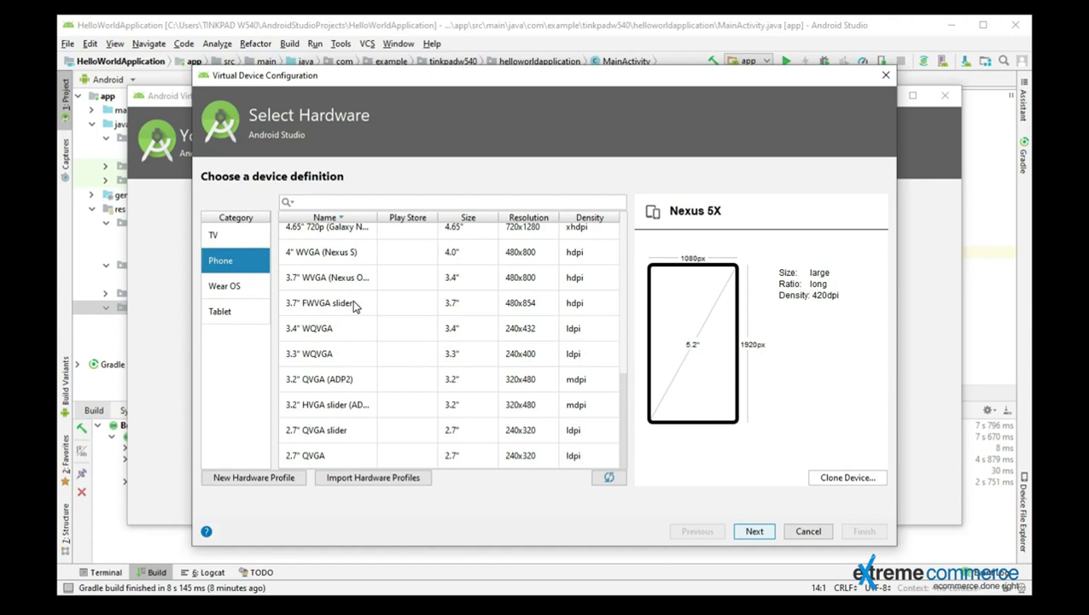
{"action": "scroll", "coordinate": [352, 301], "scroll_direction": "up", "scroll_amount": 3}
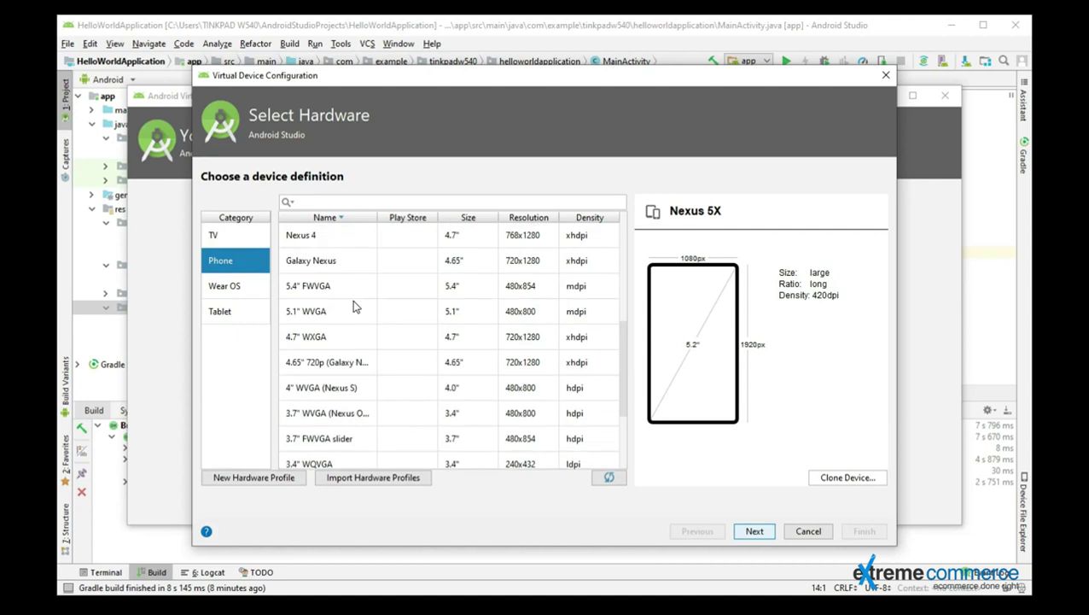
{"action": "scroll", "coordinate": [356, 306], "scroll_direction": "up", "scroll_amount": 5}
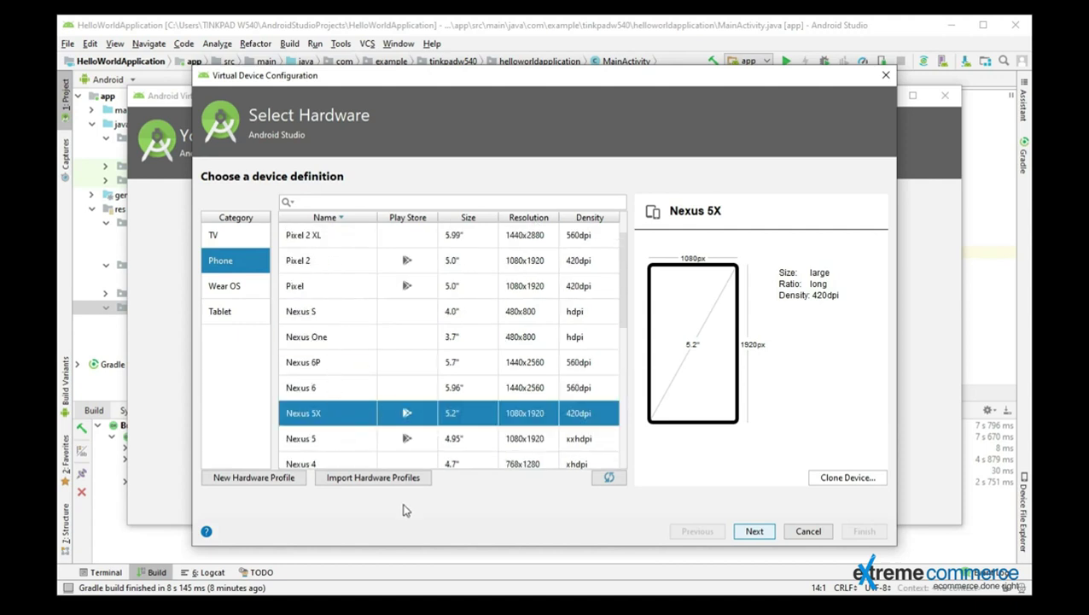
Step: Create a Nexus 5X virtual device with the Nougat API 24 image, portrait orientation and the name Nexus 5X API 24
{"action": "left_click", "coordinate": [755, 530]}
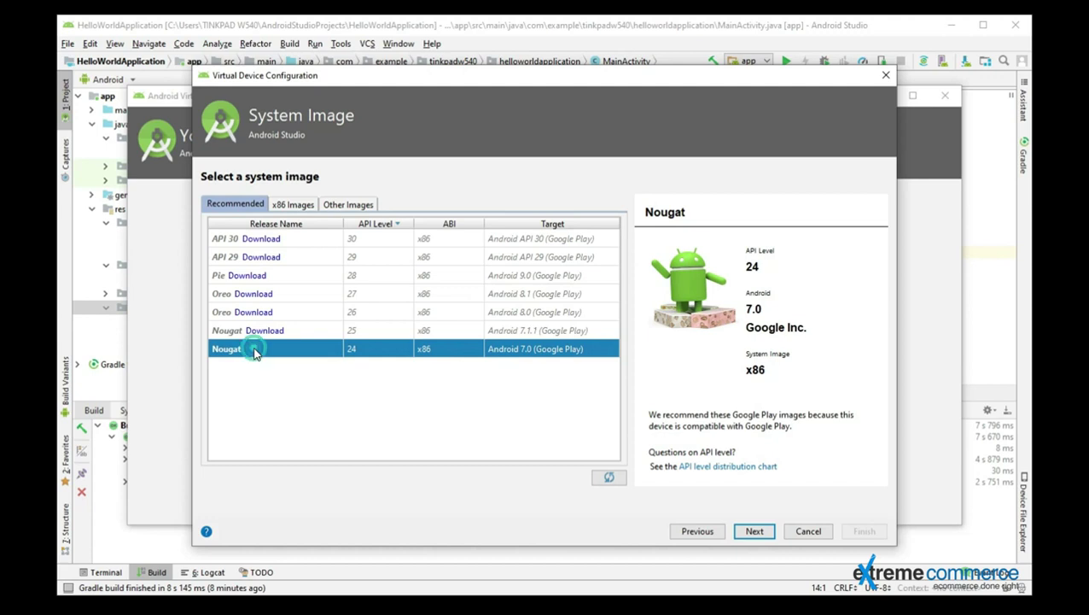
{"action": "left_click", "coordinate": [757, 531]}
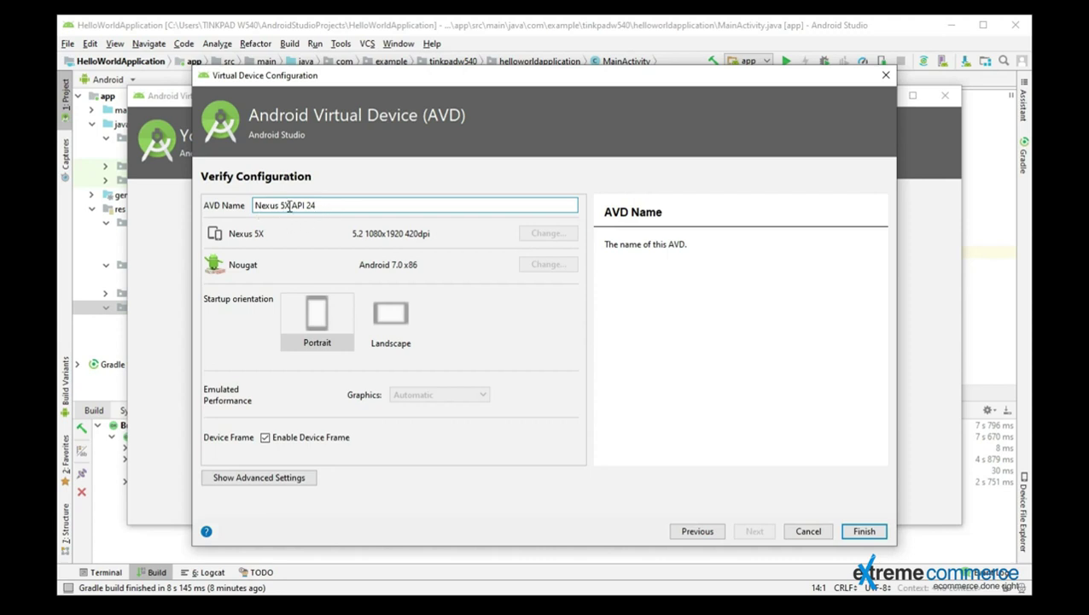
{"action": "left_click_drag", "start_coordinate": [316, 209], "coordinate": [292, 209]}
{"action": "double_click", "coordinate": [311, 208]}
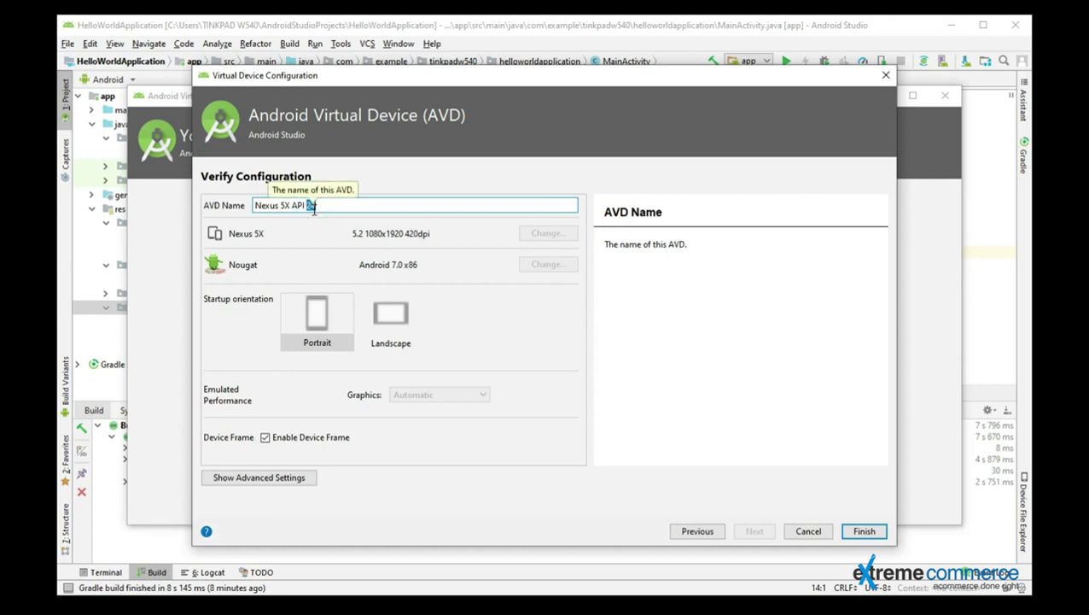
{"action": "left_click", "coordinate": [864, 532]}
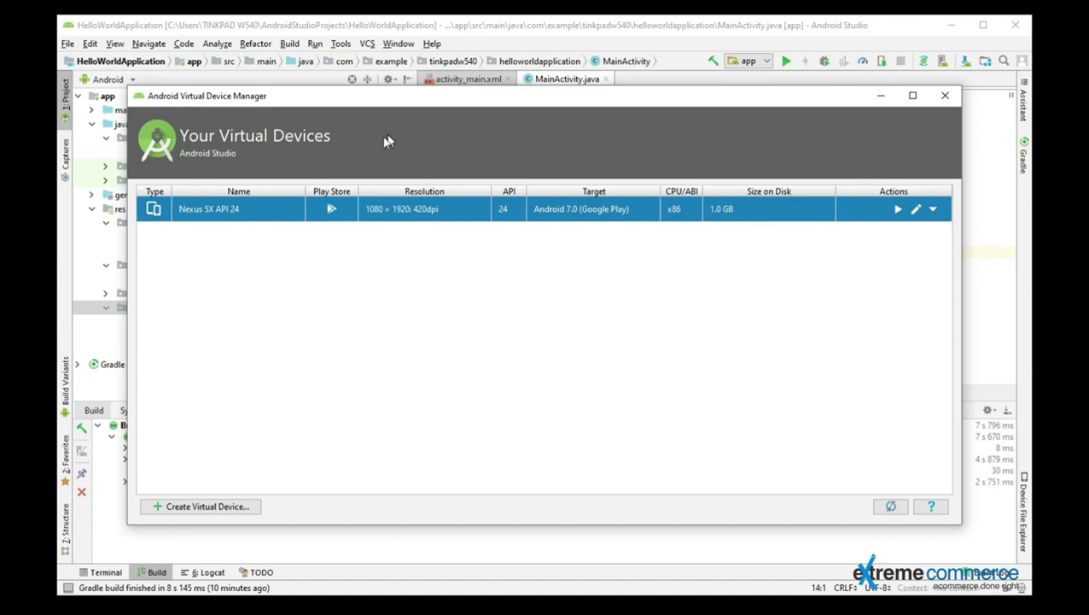
Step: Launch the Nexus 5X API 24 virtual device and close the Android Virtual Device Manager
{"action": "left_click", "coordinate": [242, 279]}
{"action": "left_click", "coordinate": [192, 214]}
{"action": "left_click", "coordinate": [374, 488]}
{"action": "left_click", "coordinate": [606, 325]}
{"action": "left_click", "coordinate": [897, 210]}
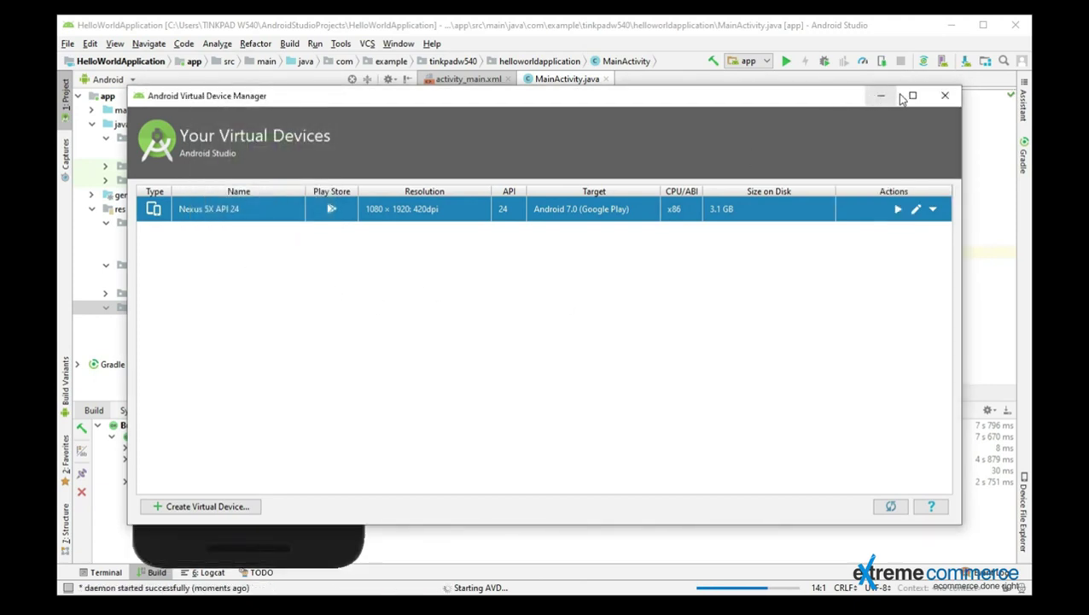
{"action": "left_click", "coordinate": [945, 98]}
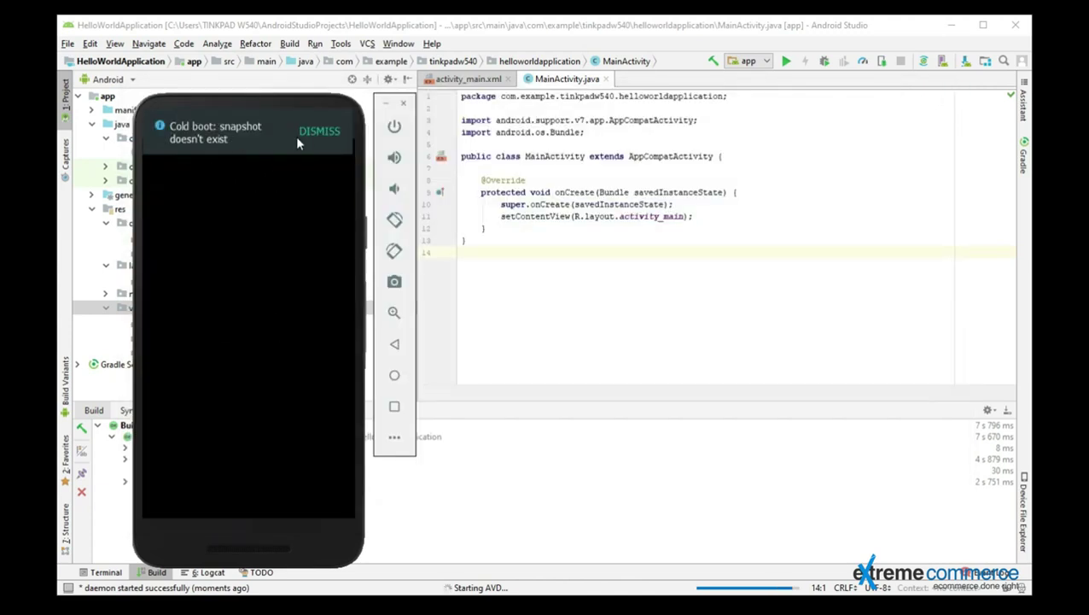
Step: Dismiss the emulator's cold boot notice, move the phone window higher, and acknowledge the welcome tip on the home screen
{"action": "left_click", "coordinate": [309, 137]}
{"action": "left_click_drag", "start_coordinate": [287, 124], "coordinate": [260, 83]}
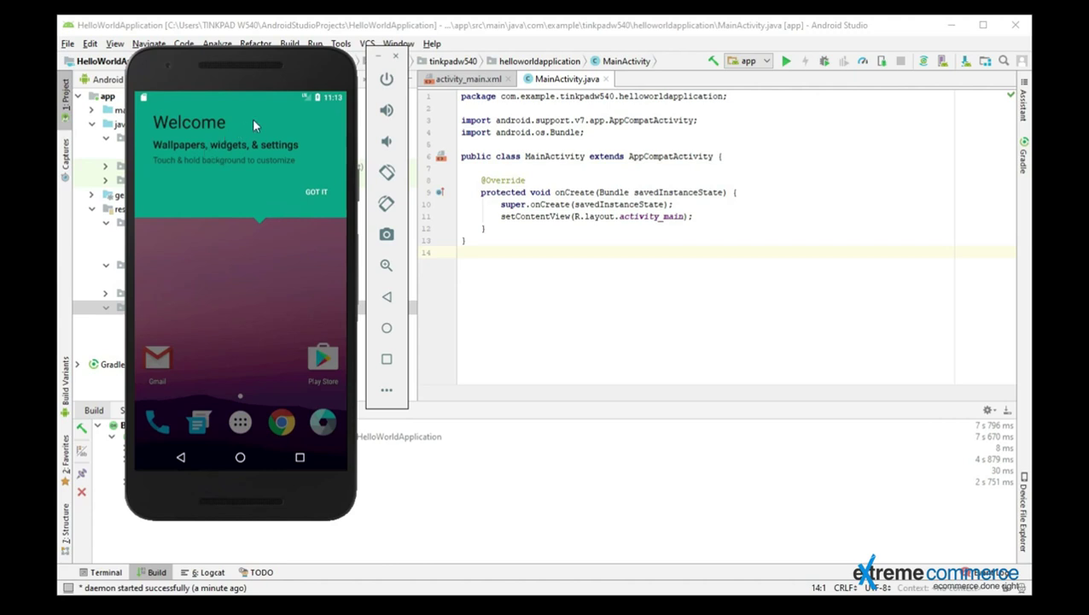
{"action": "left_click", "coordinate": [321, 189]}
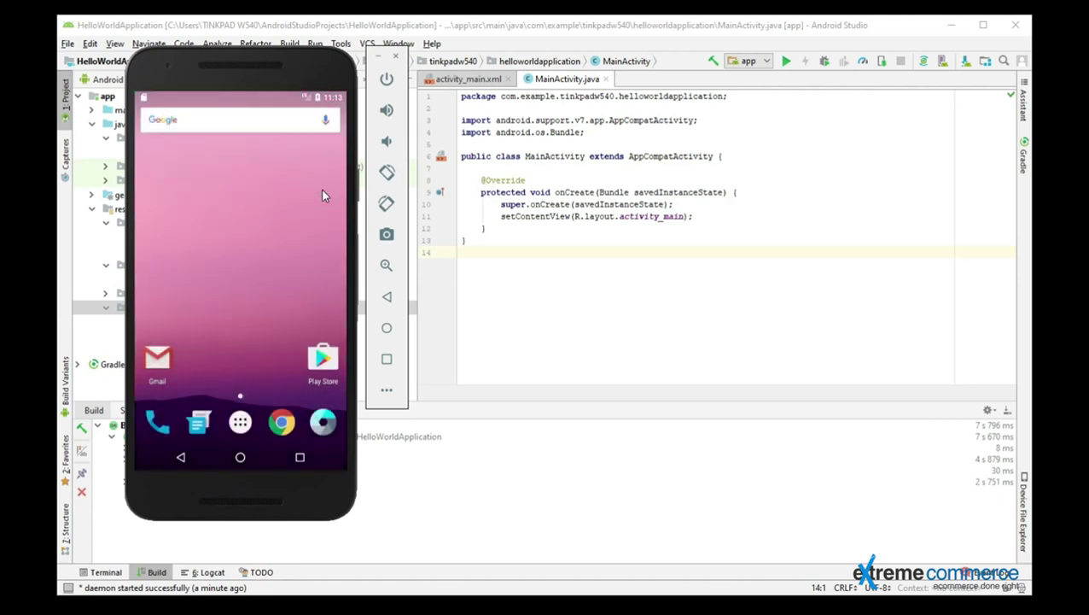
Step: View the installed apps in the emulator's app drawer and return to the home screen
{"action": "left_click", "coordinate": [243, 422]}
{"action": "left_click_drag", "start_coordinate": [247, 392], "coordinate": [213, 410]}
{"action": "left_click", "coordinate": [186, 458]}
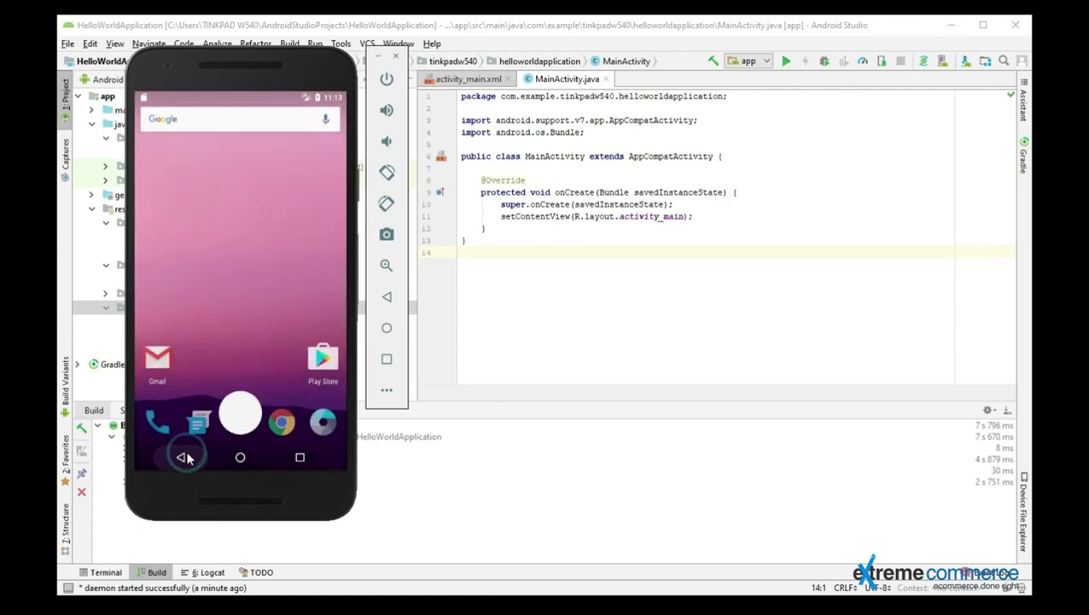
{"action": "left_click", "coordinate": [236, 425]}
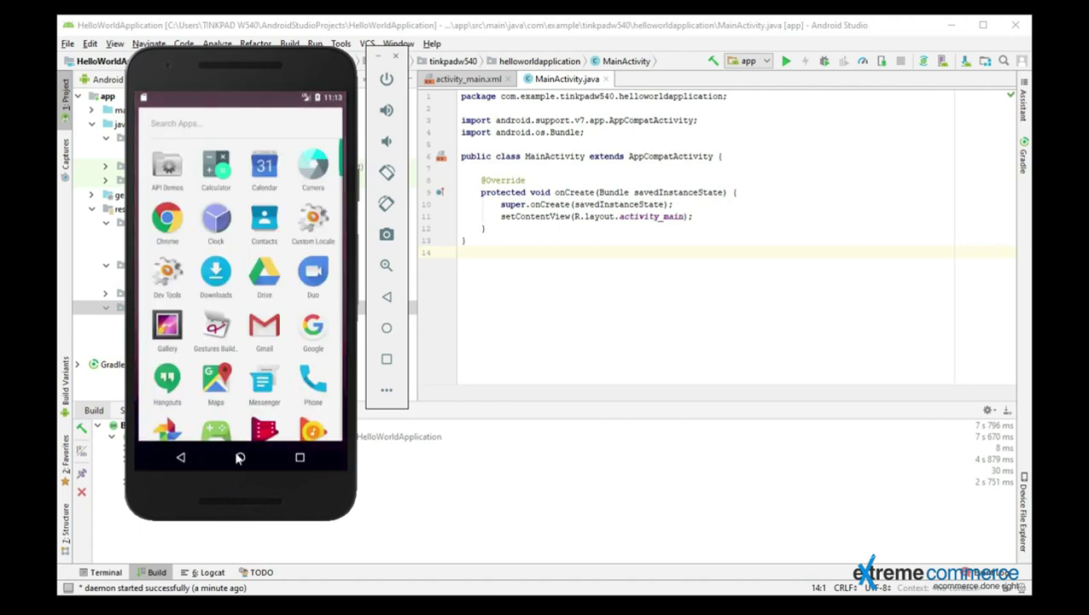
{"action": "left_click", "coordinate": [181, 457]}
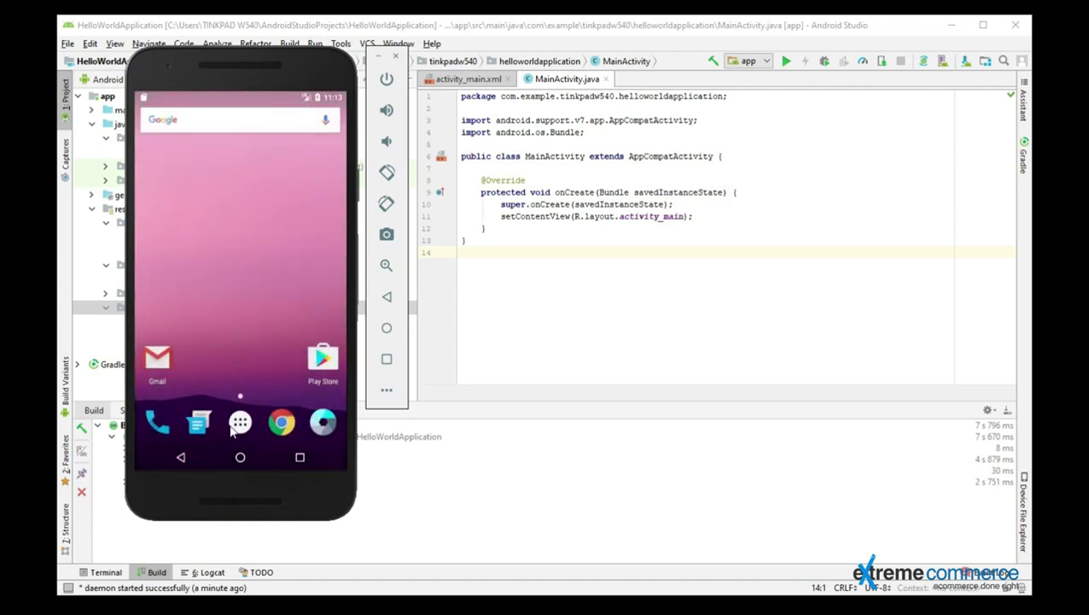